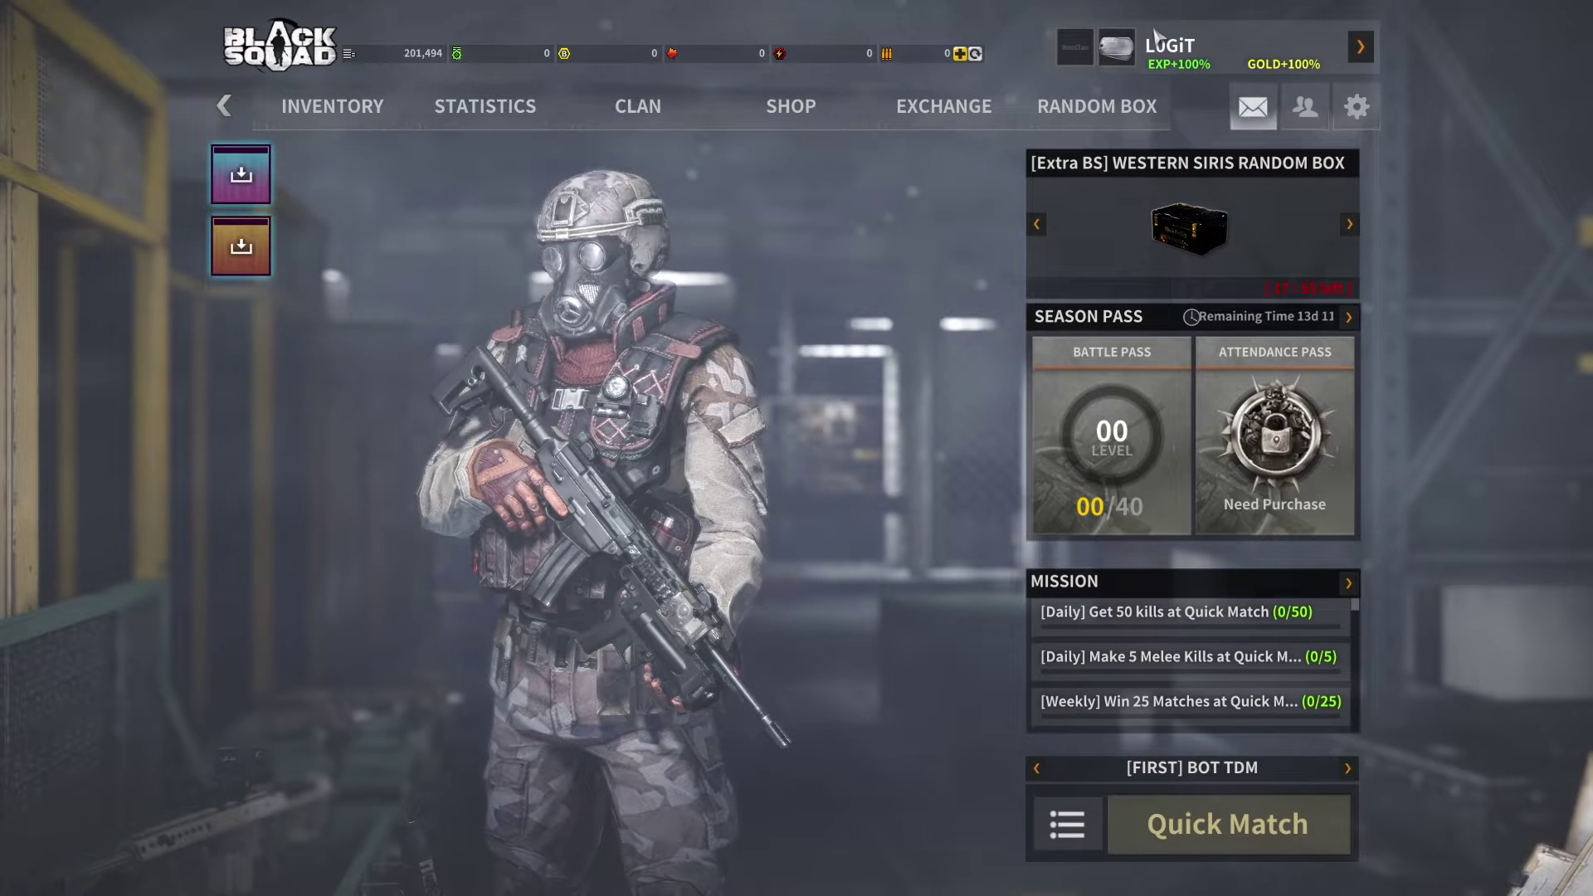
# - Open Black Squad's options window from the lobby settings gear
pyautogui.click(1355, 108)
# - On Black Squad's graphics tab, raise gamma from 99 to 100
pyautogui.click(434, 135)
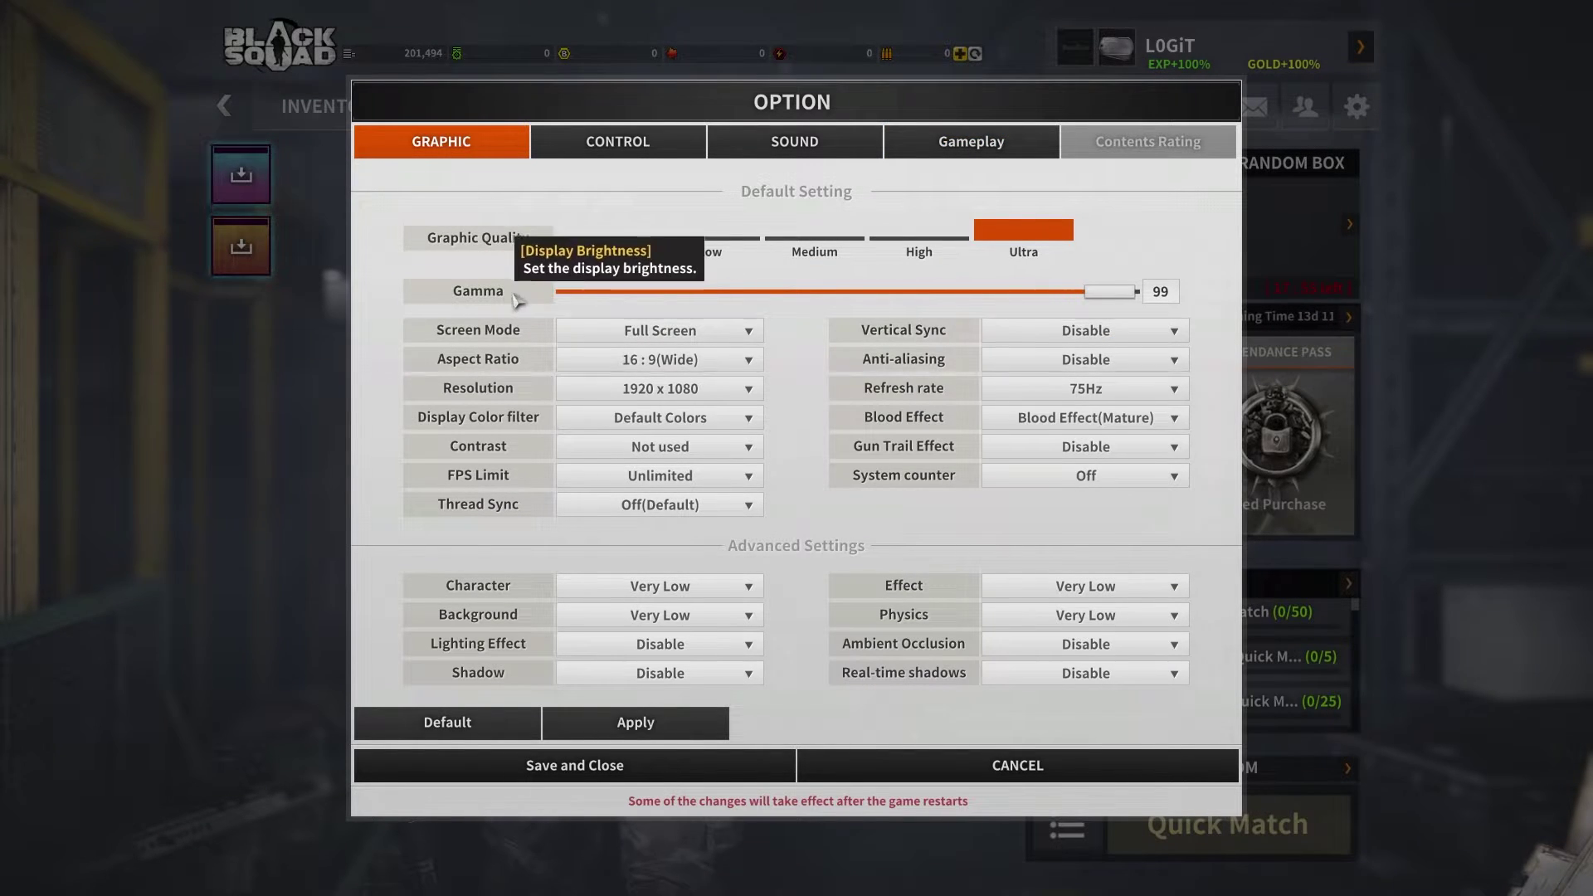
pyautogui.moveTo(1109, 292); pyautogui.dragTo(1116, 292)
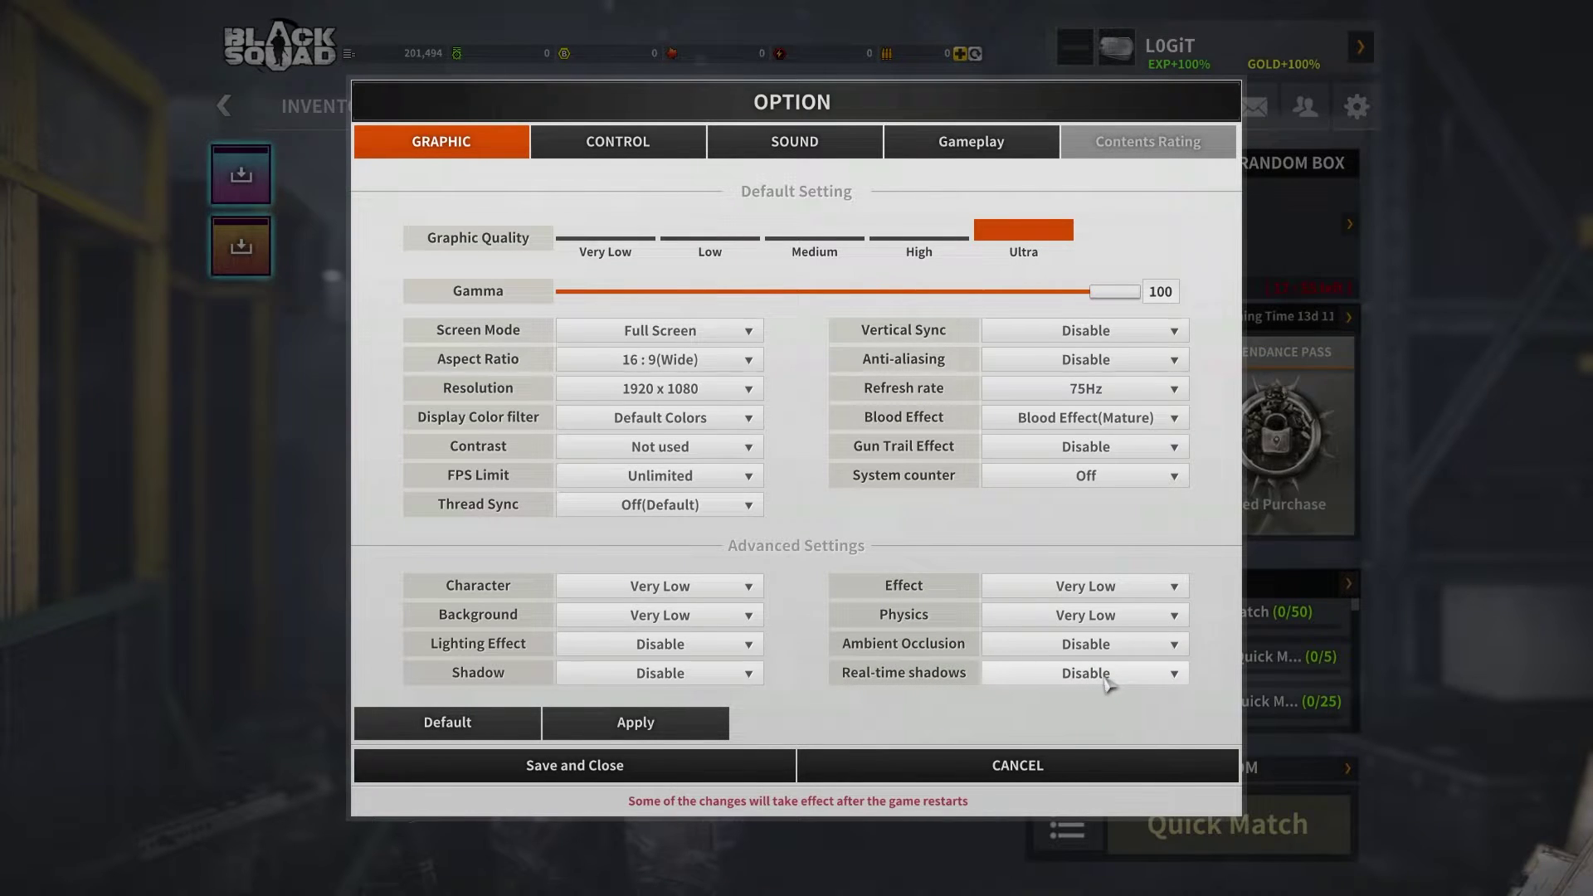
# - Save and close Black Squad's graphics options and bring up the exit-game screen
pyautogui.click(641, 721)
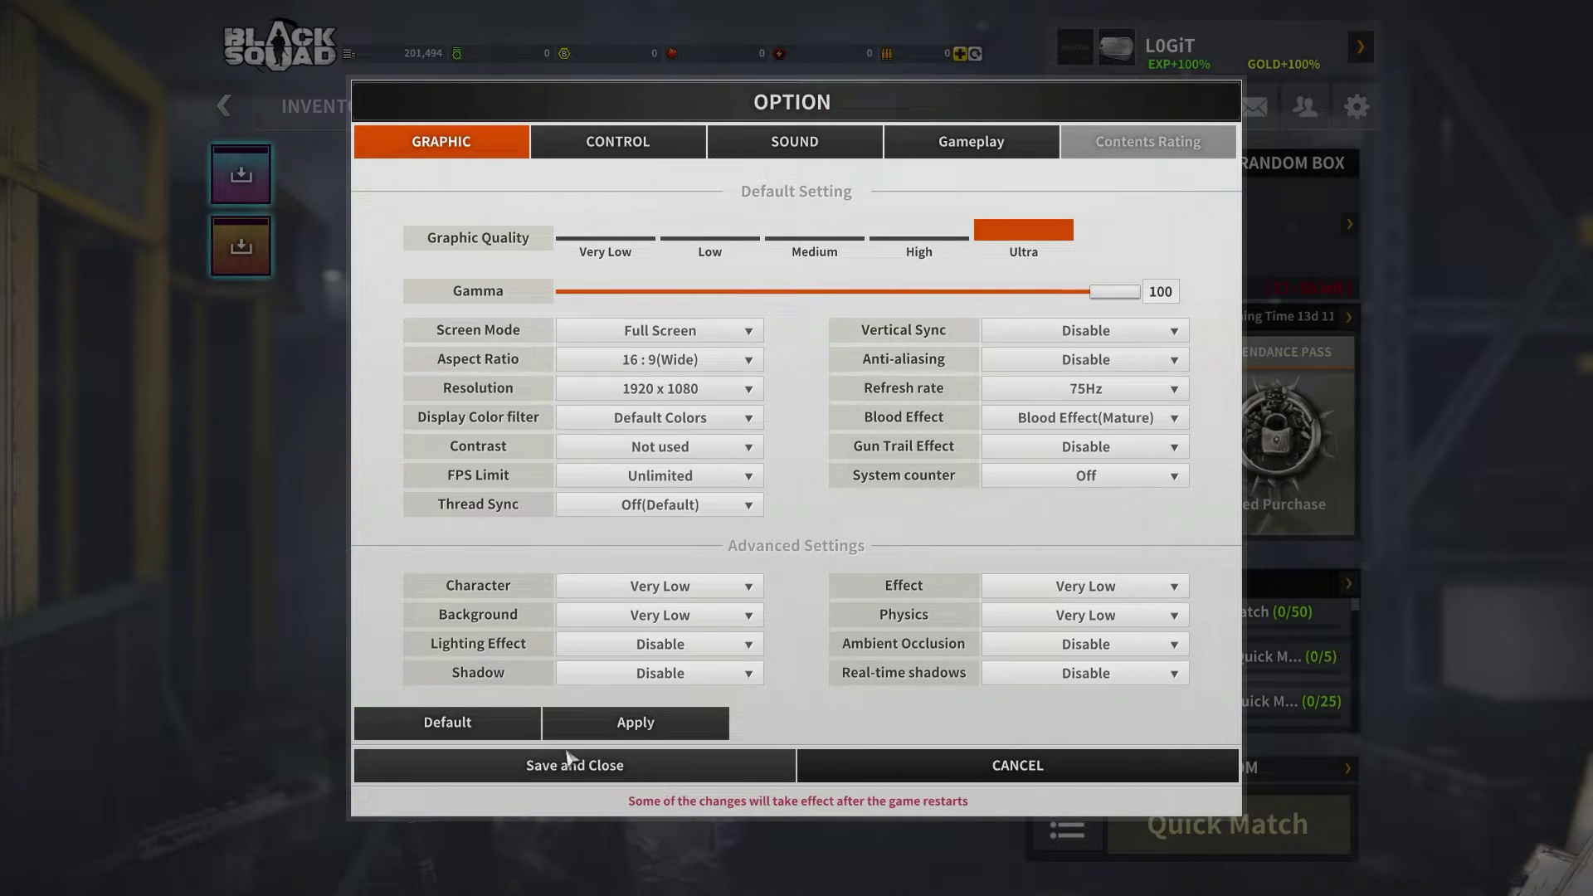
pyautogui.click(587, 766)
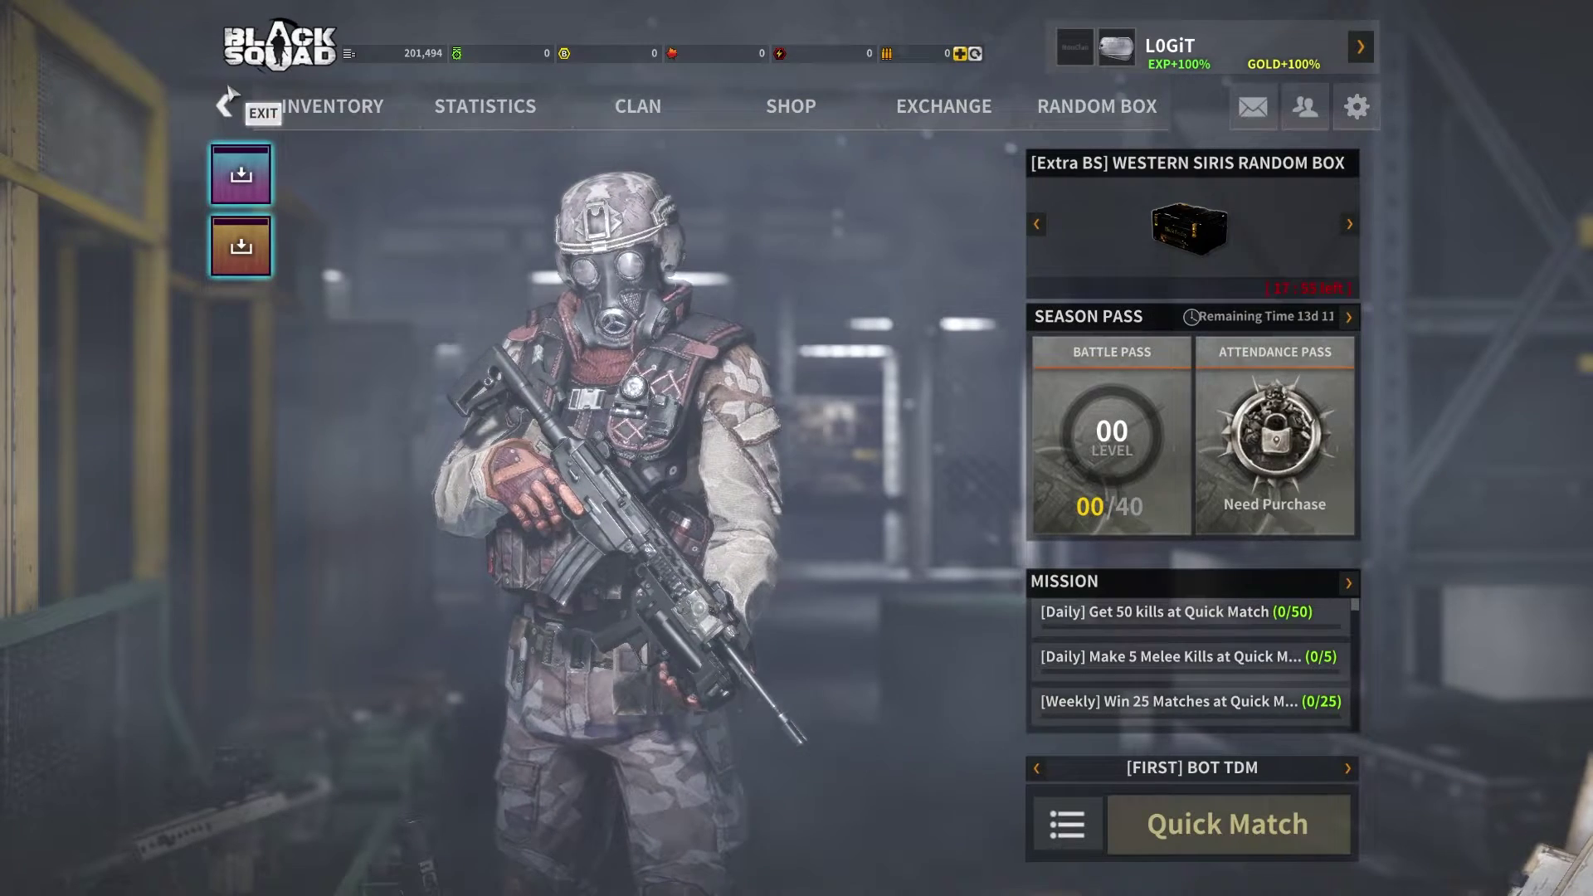
pyautogui.click(224, 107)
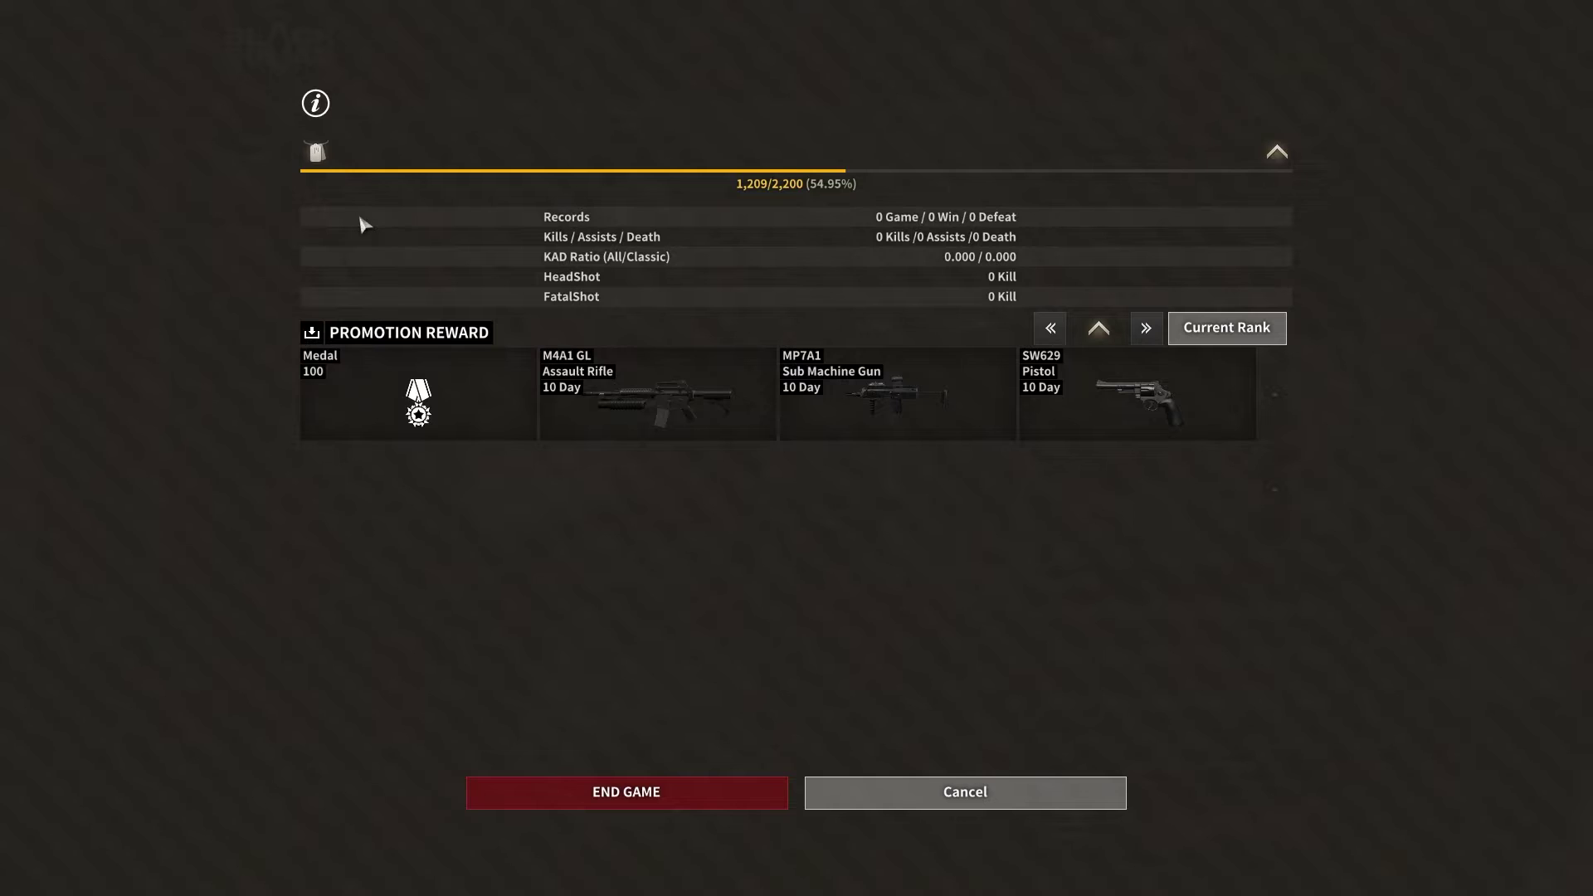
# - End the game and launch Windows Settings
pyautogui.click(618, 799)
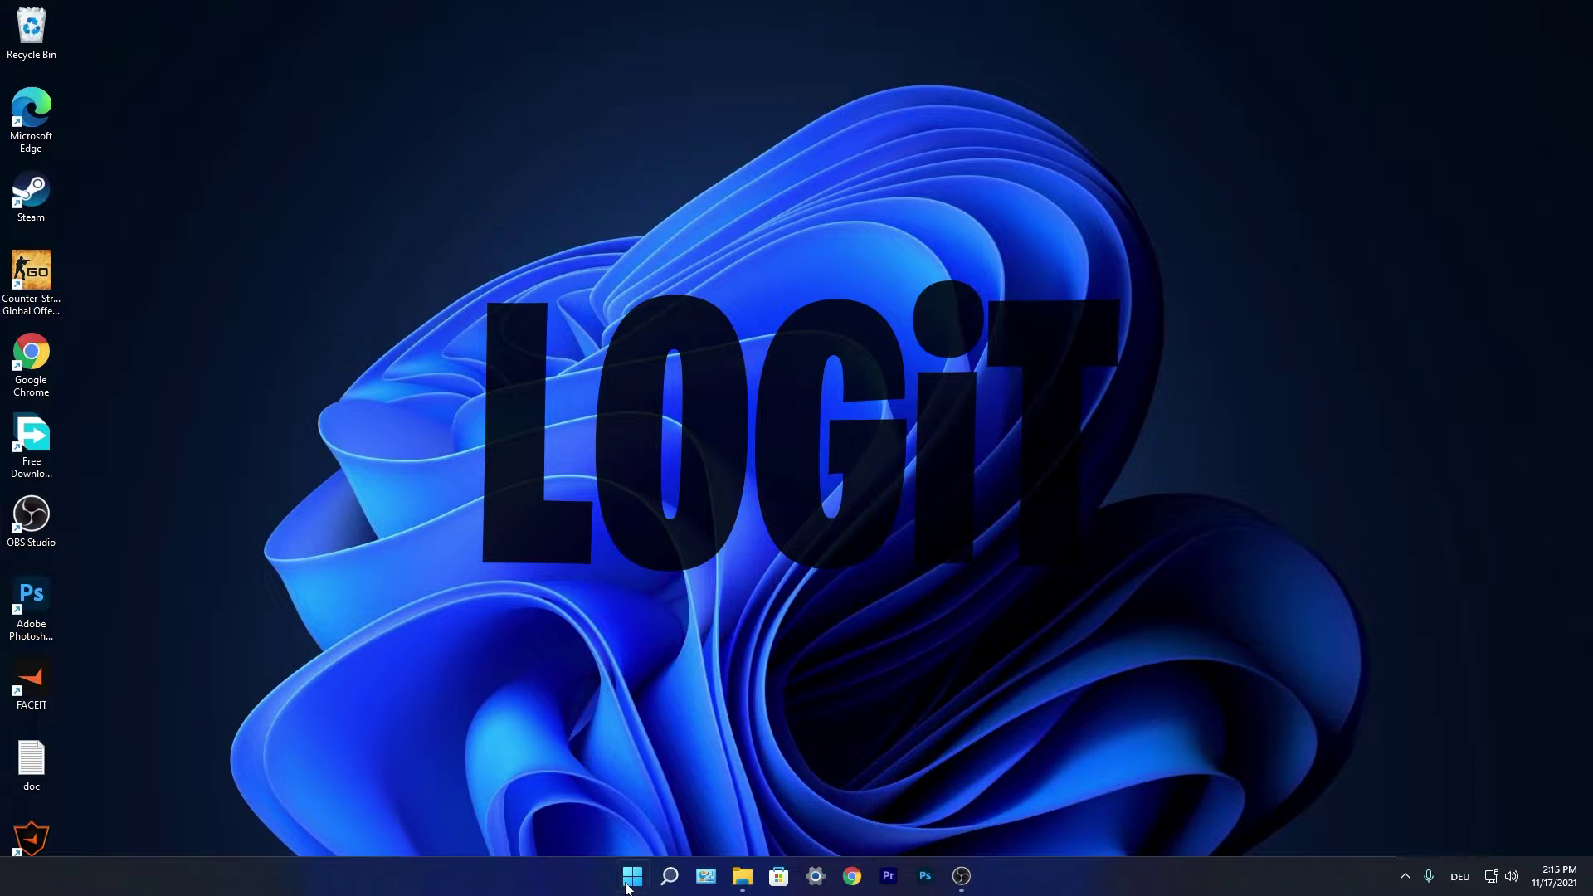
pyautogui.click(634, 876)
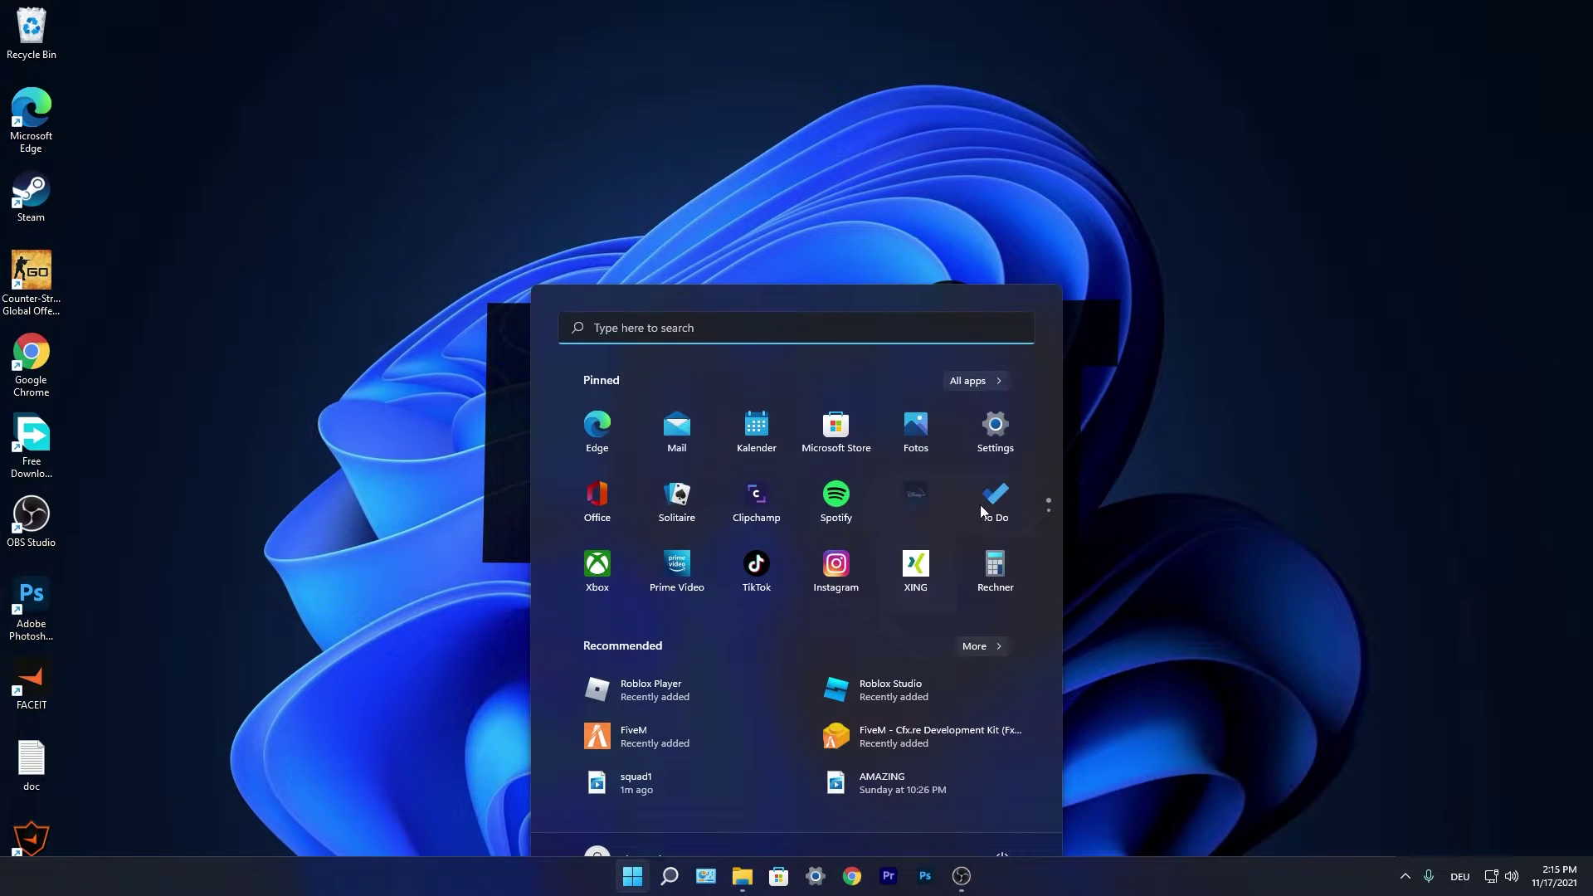
pyautogui.click(989, 430)
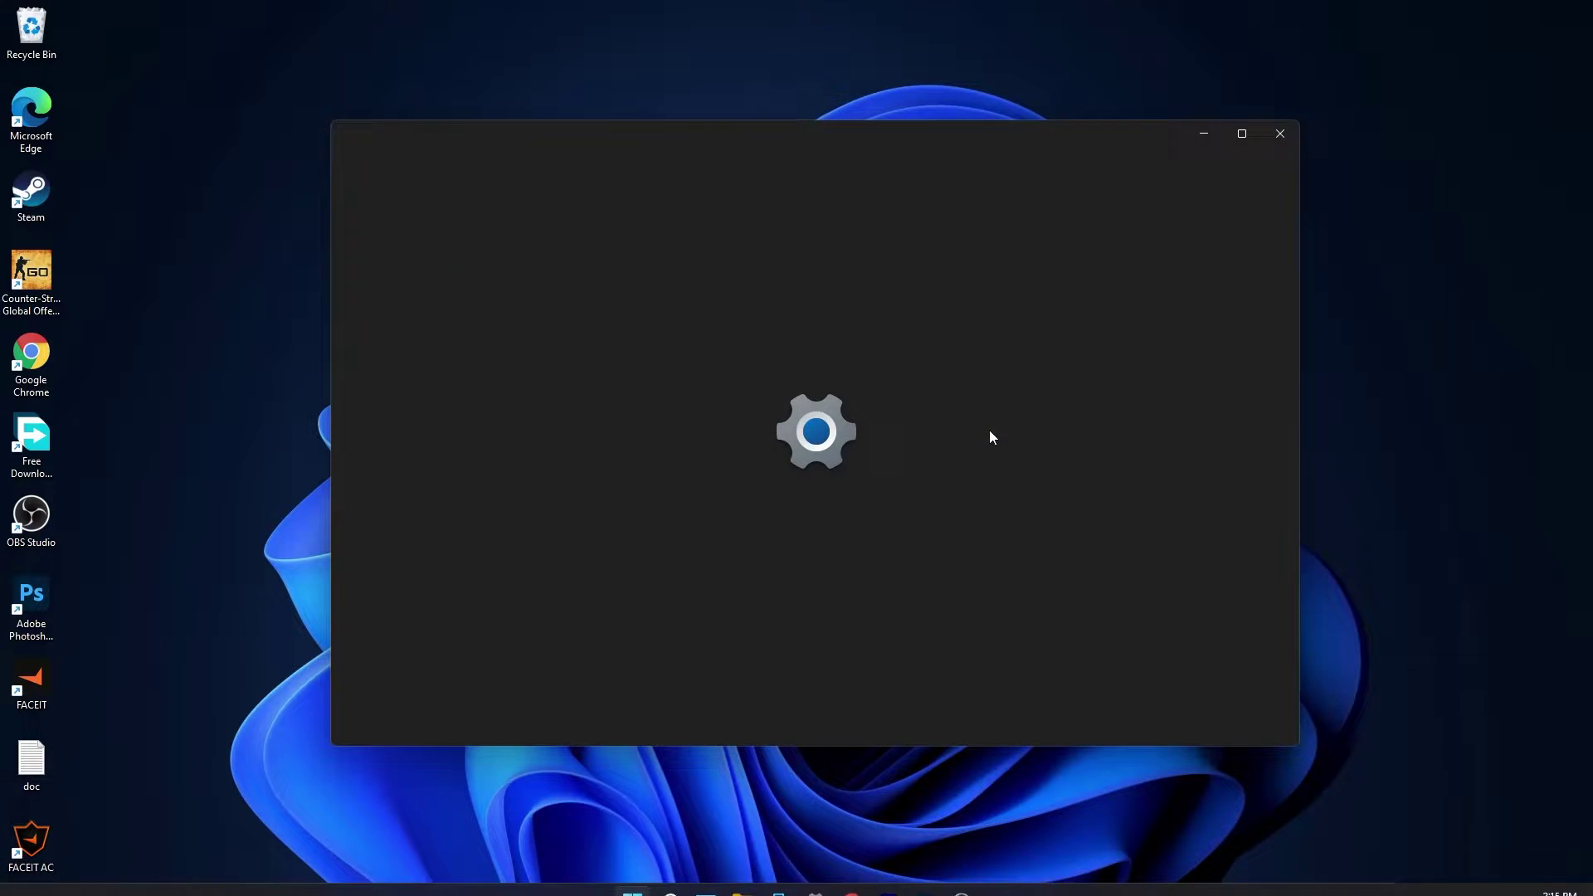
# - Confirm Game Mode and hardware-accelerated GPU scheduling are on, ending on the Graphics page
pyautogui.click(423, 532)
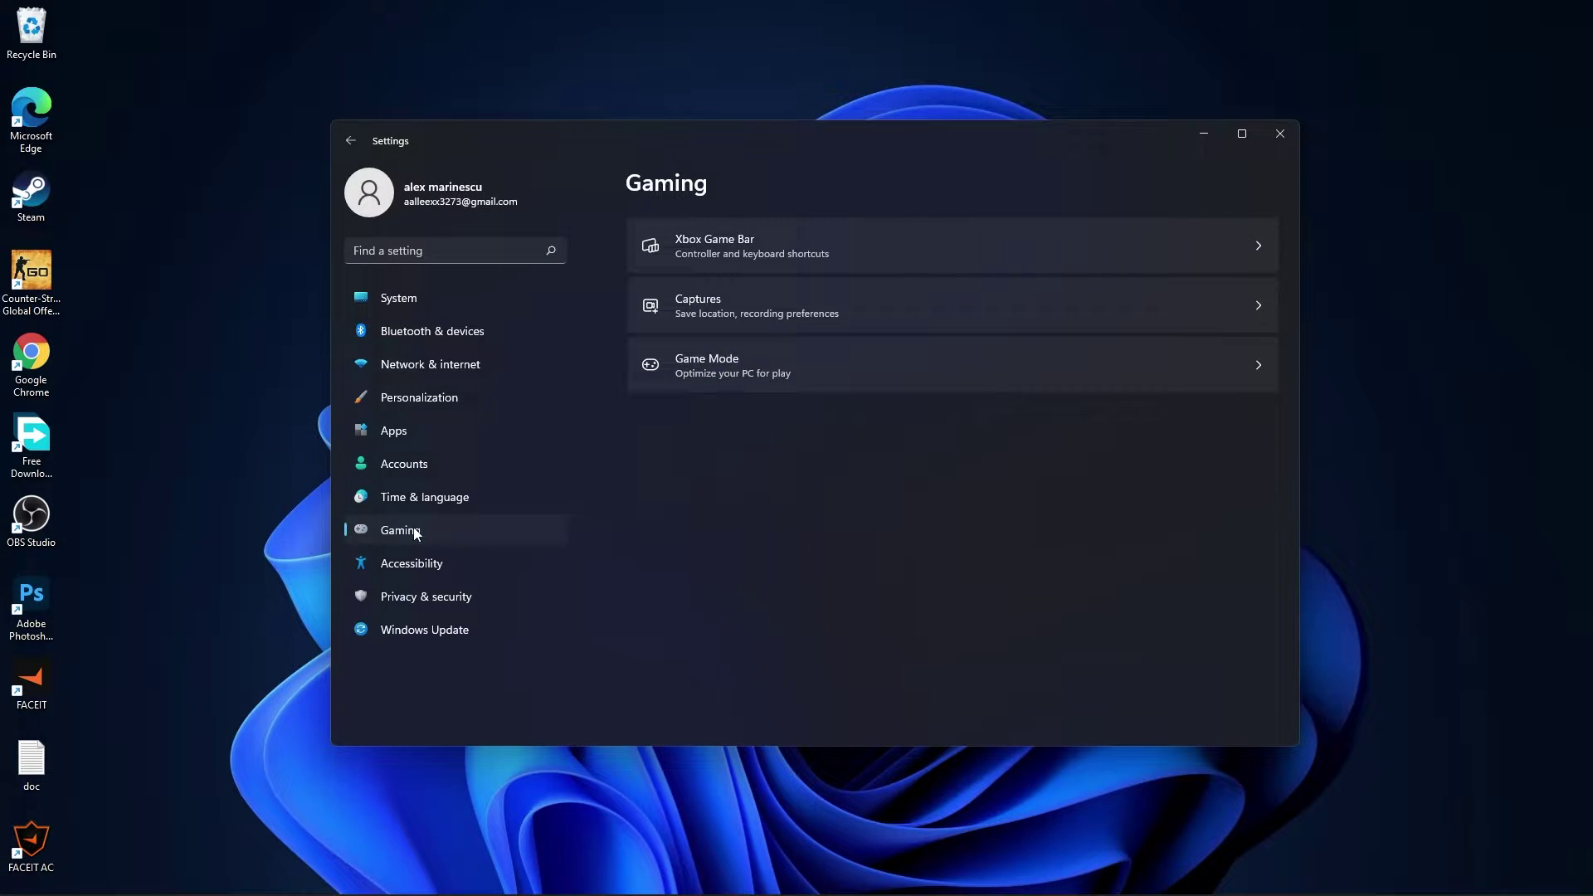
pyautogui.click(680, 368)
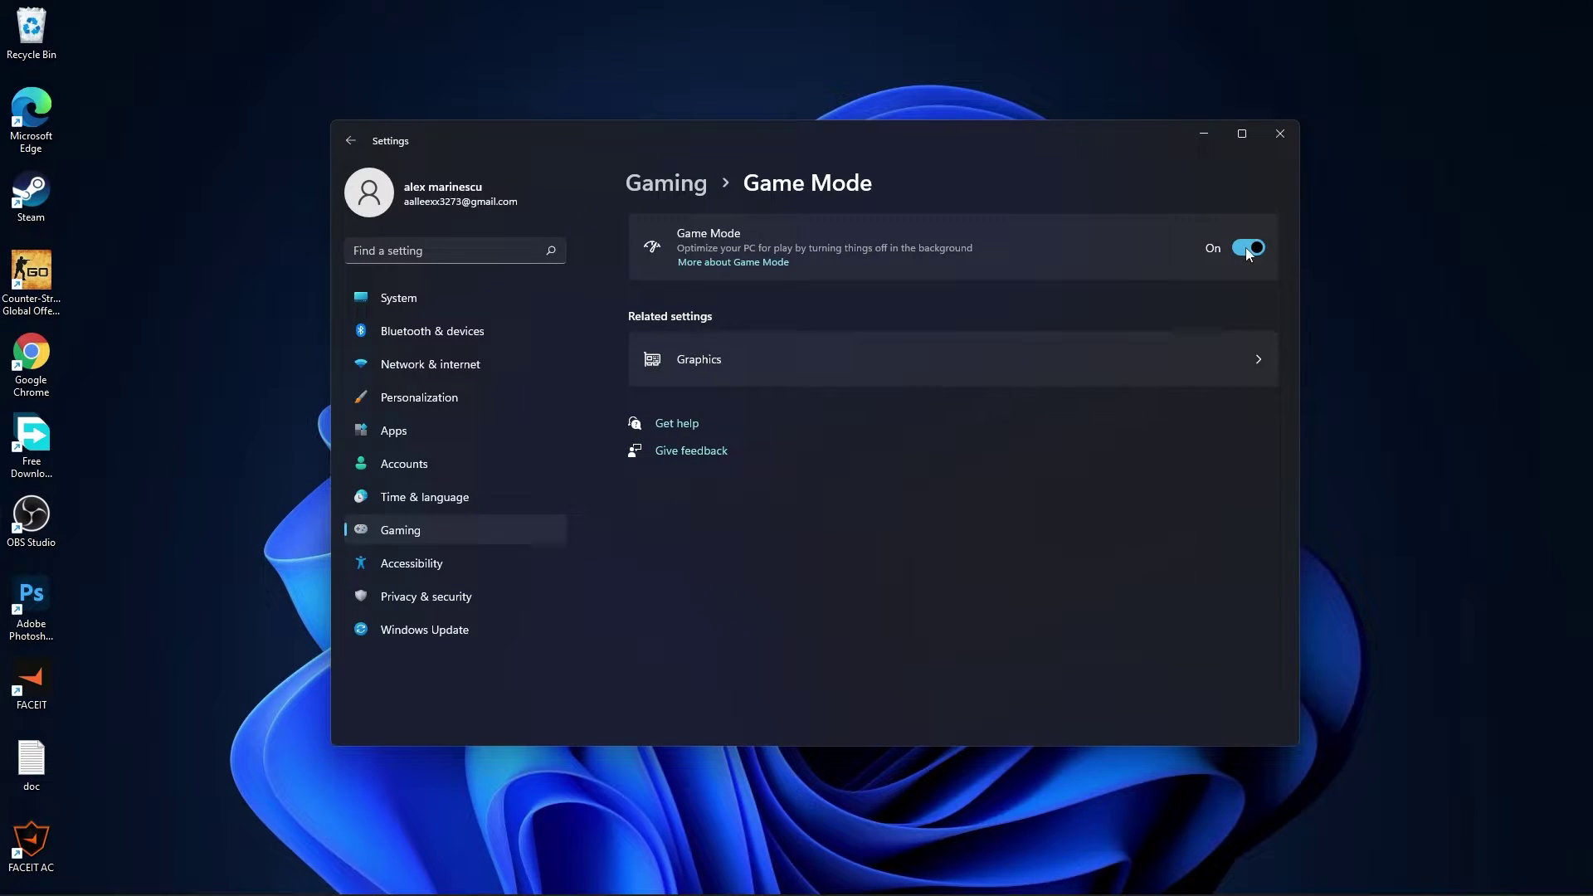
pyautogui.click(707, 361)
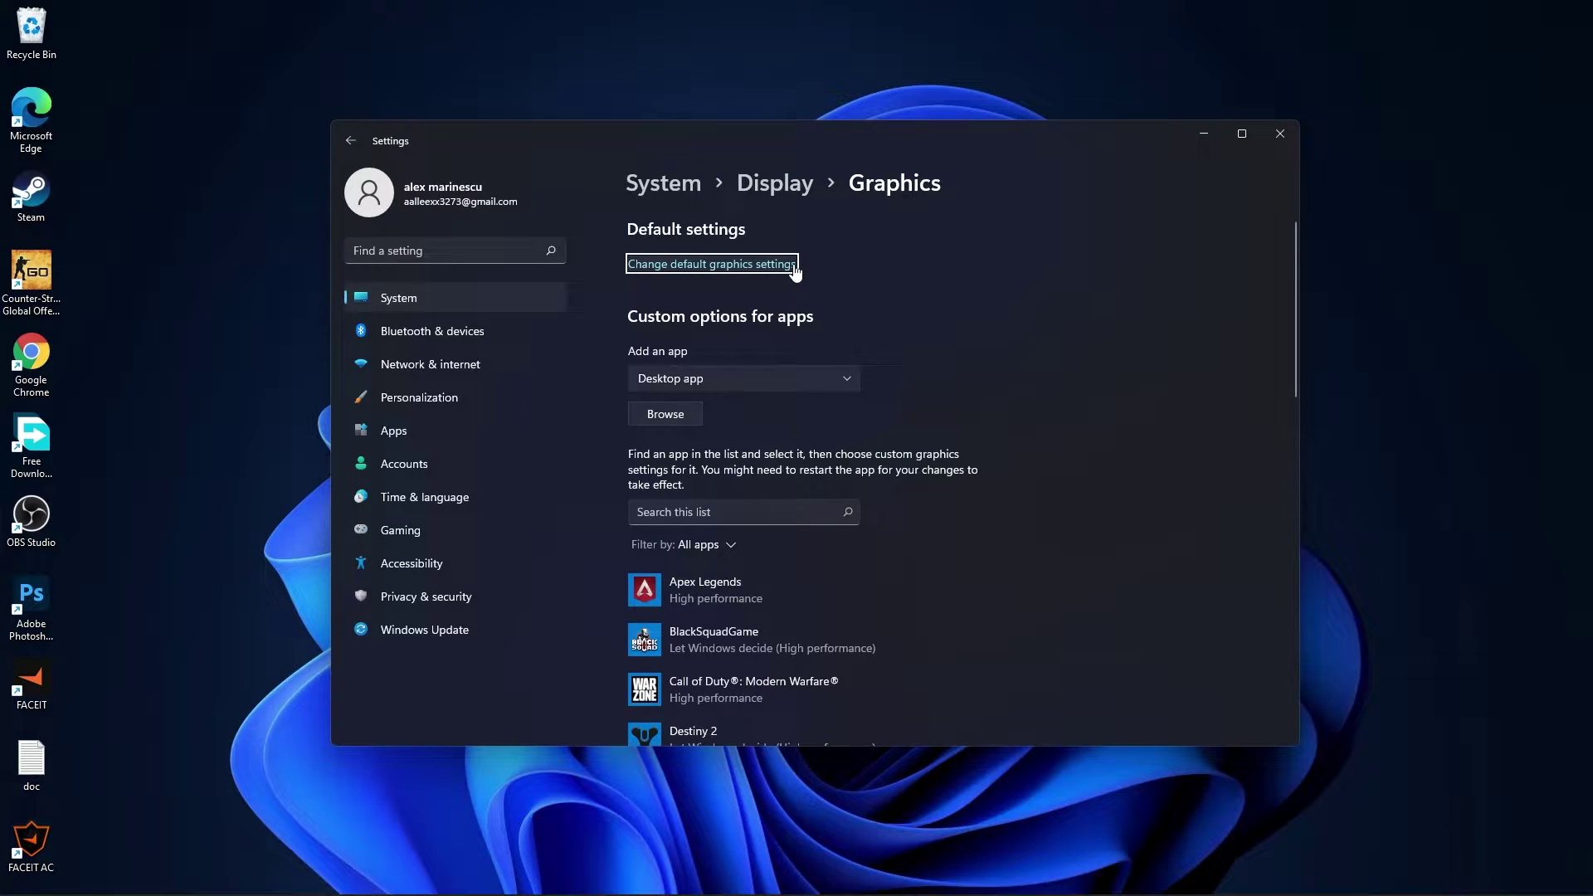
pyautogui.click(706, 264)
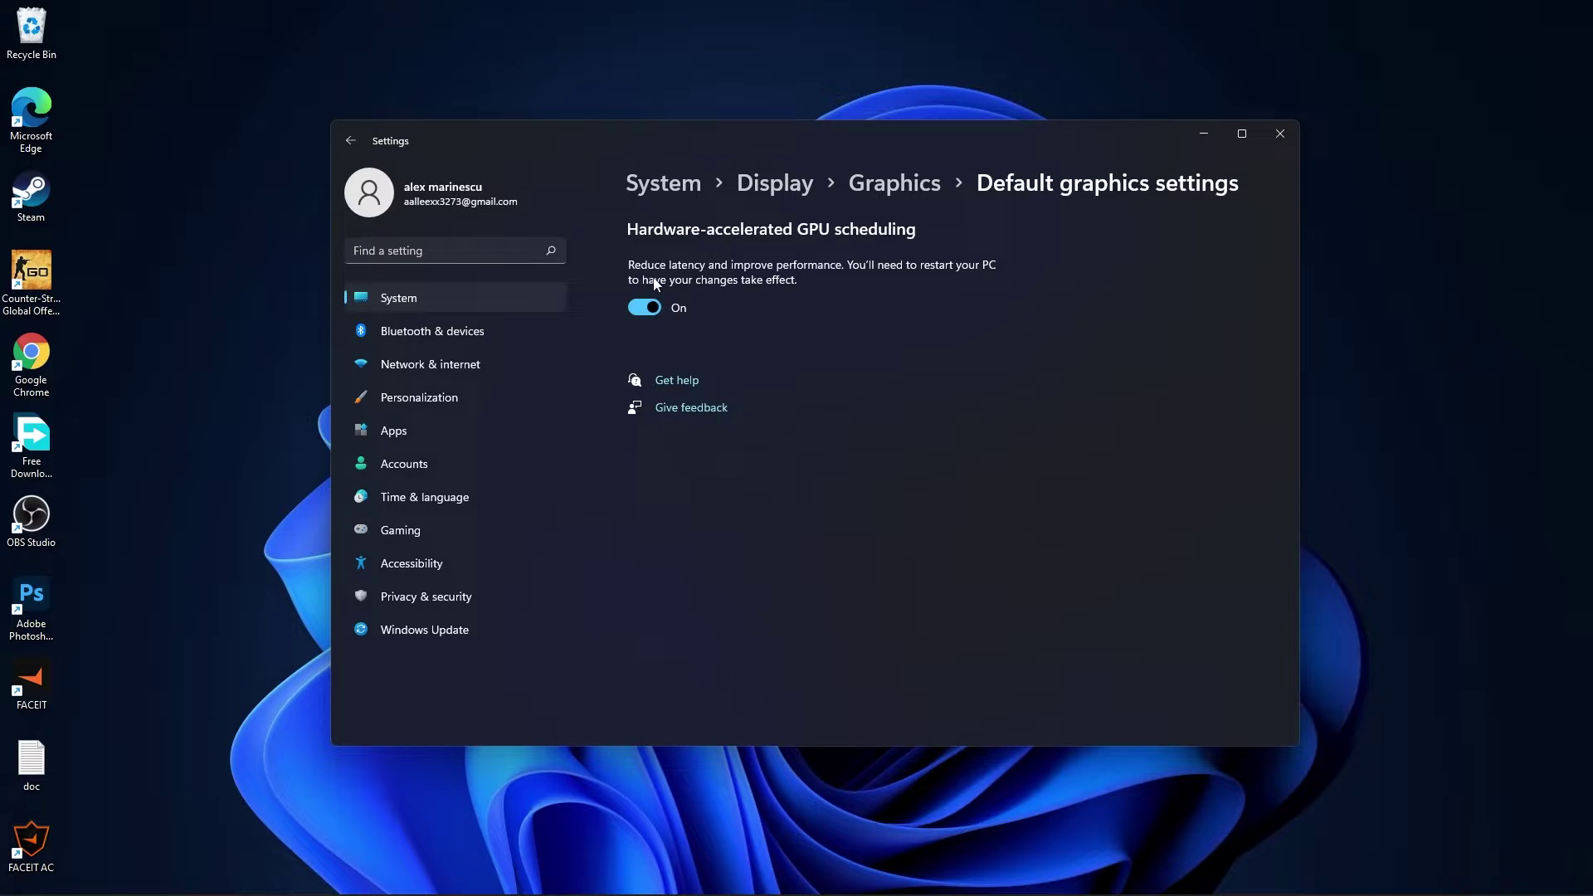
pyautogui.click(888, 189)
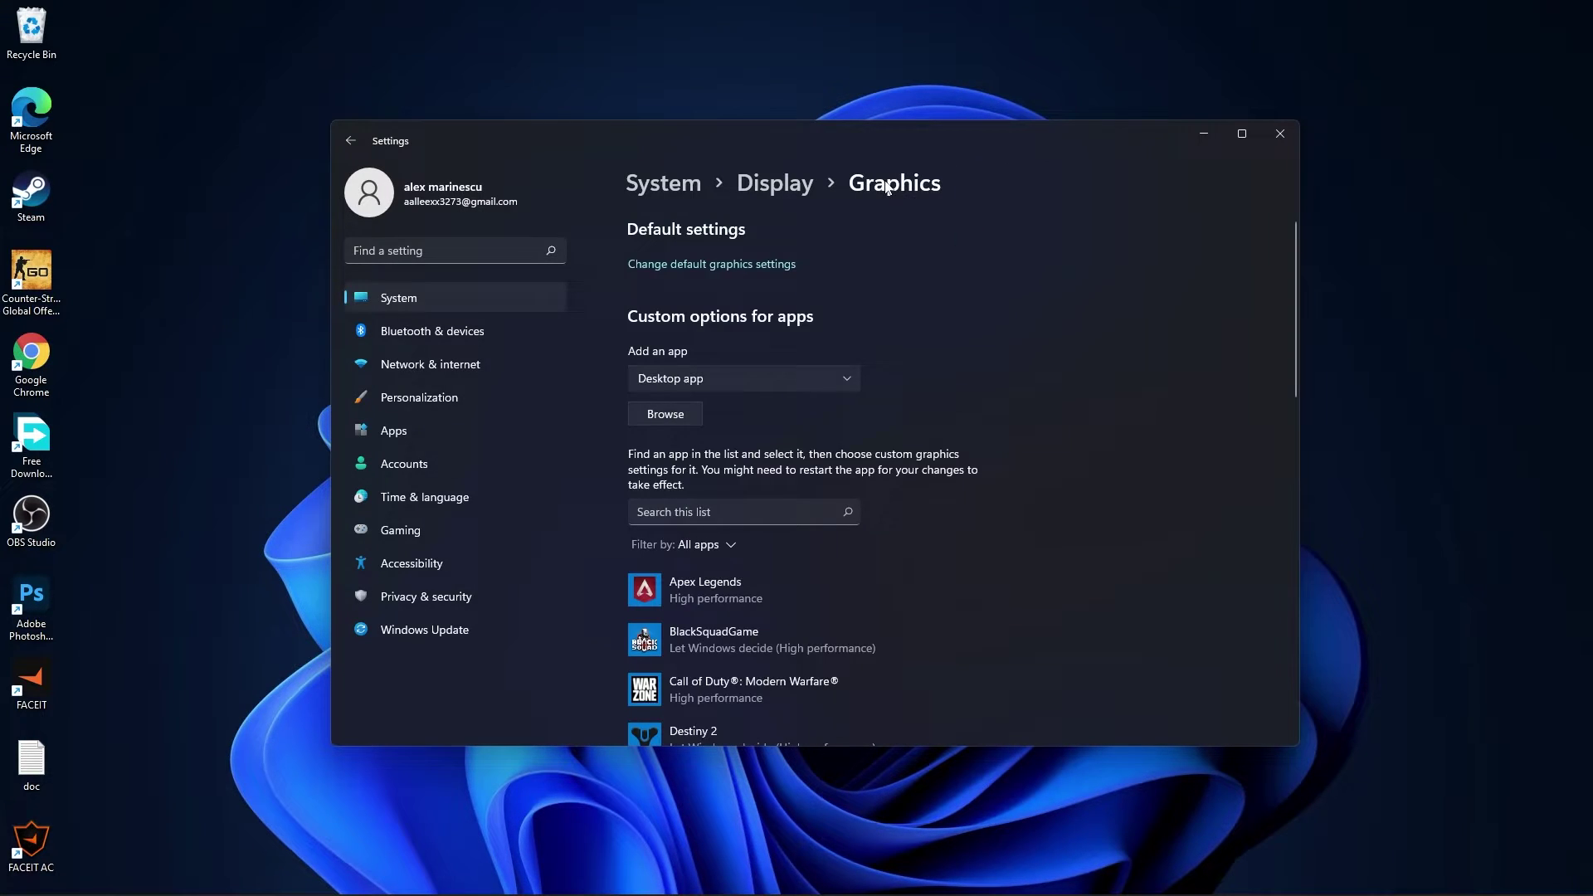
# - Browse to D:\SteamLibrary\steamapps\common\Black Squad\binaries\win64 and select BlackSquadGame
pyautogui.click(665, 415)
pyautogui.click(405, 483)
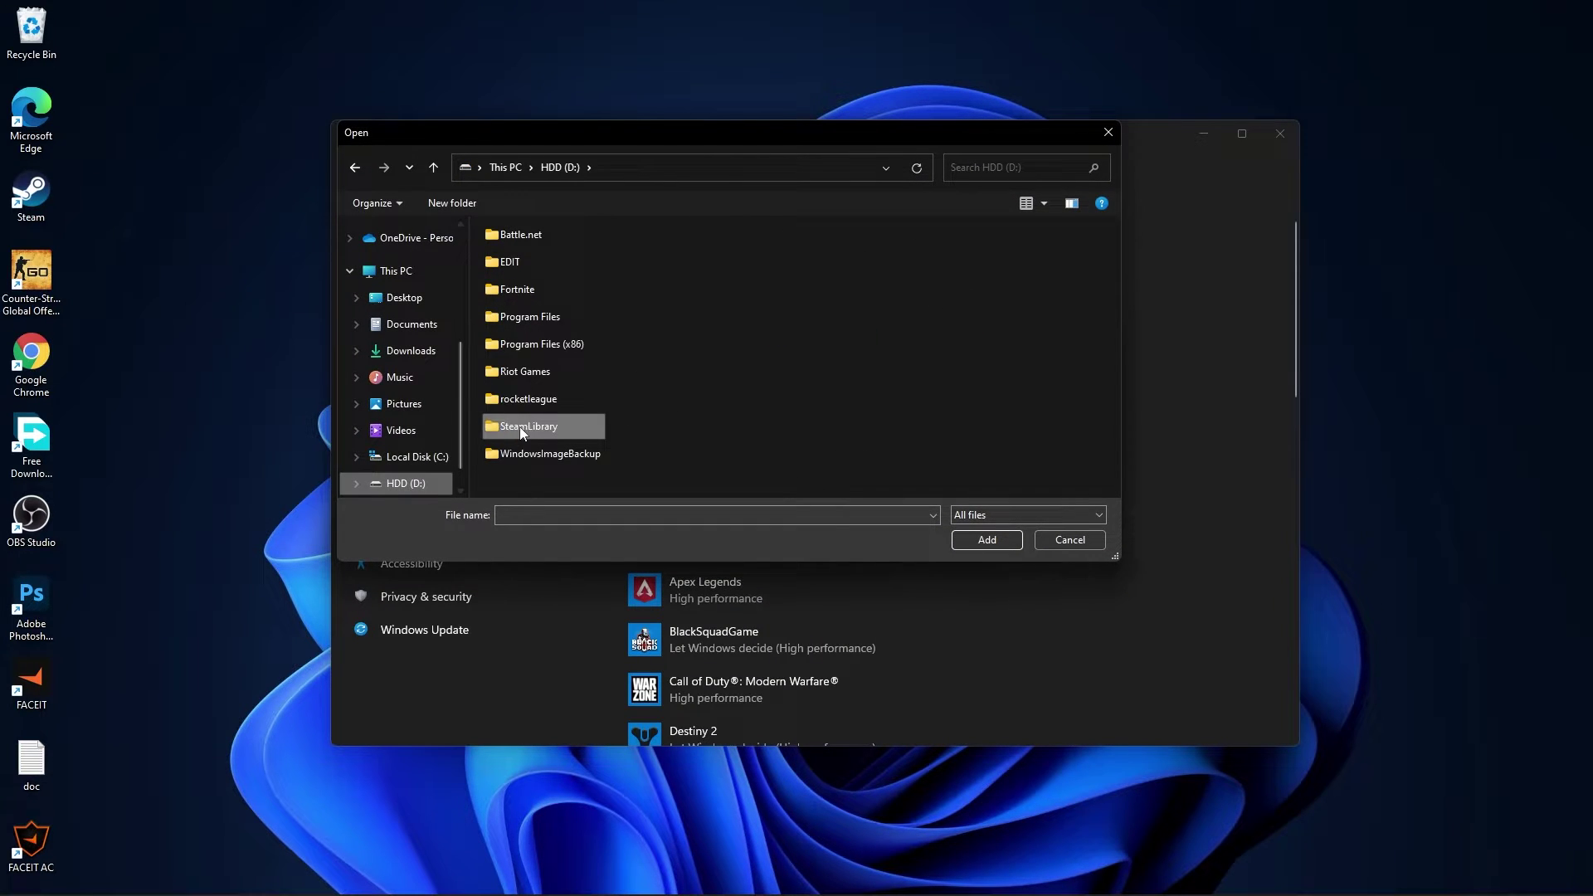
pyautogui.moveTo(528, 425)
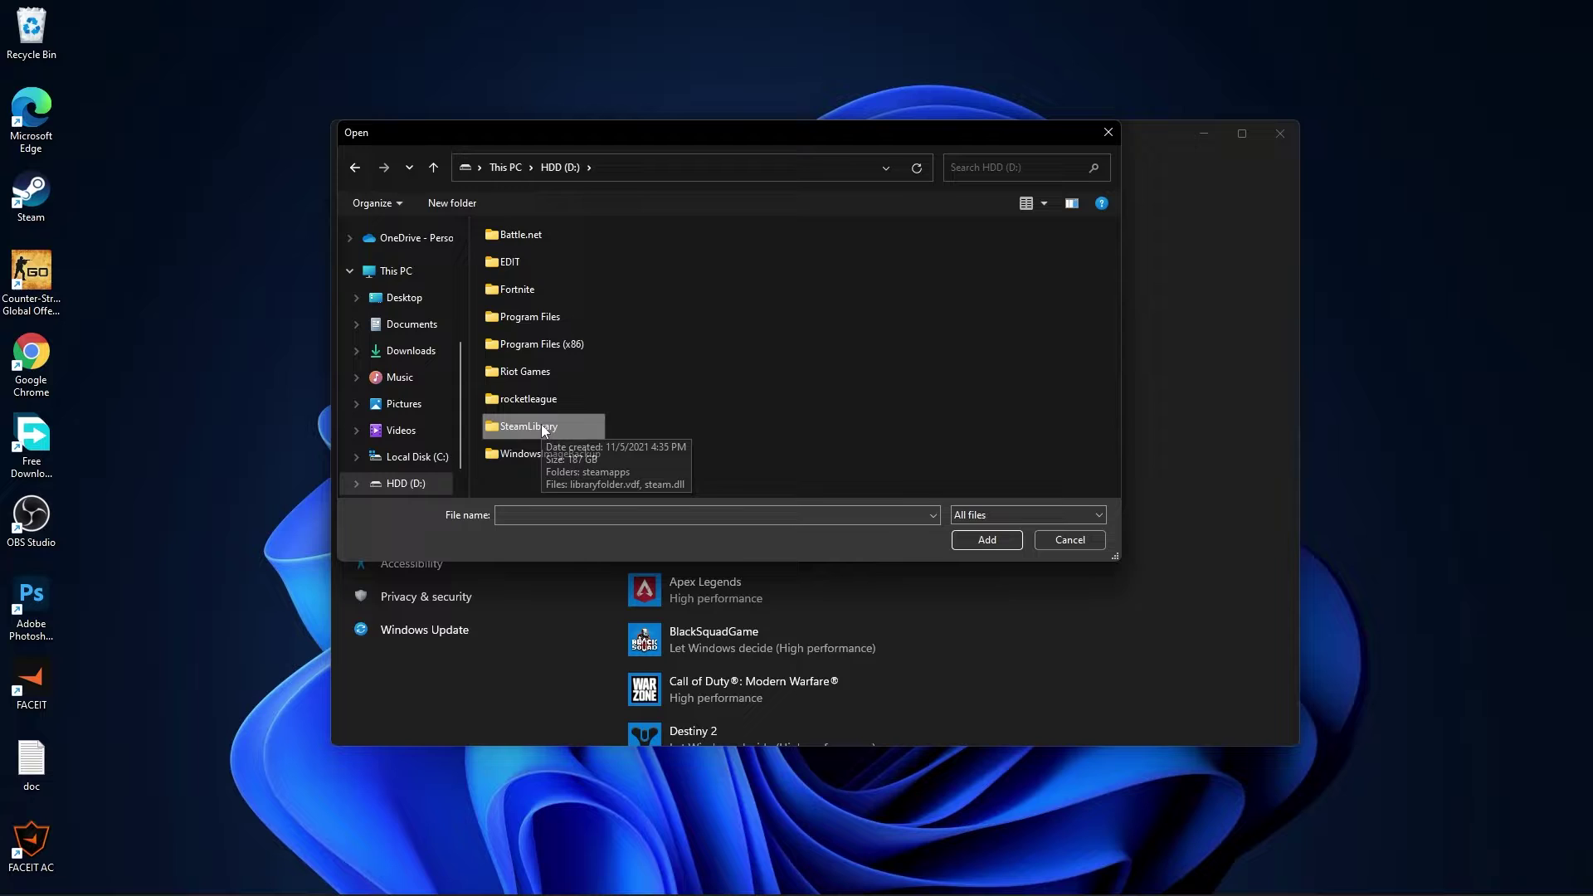
pyautogui.doubleClick(542, 425)
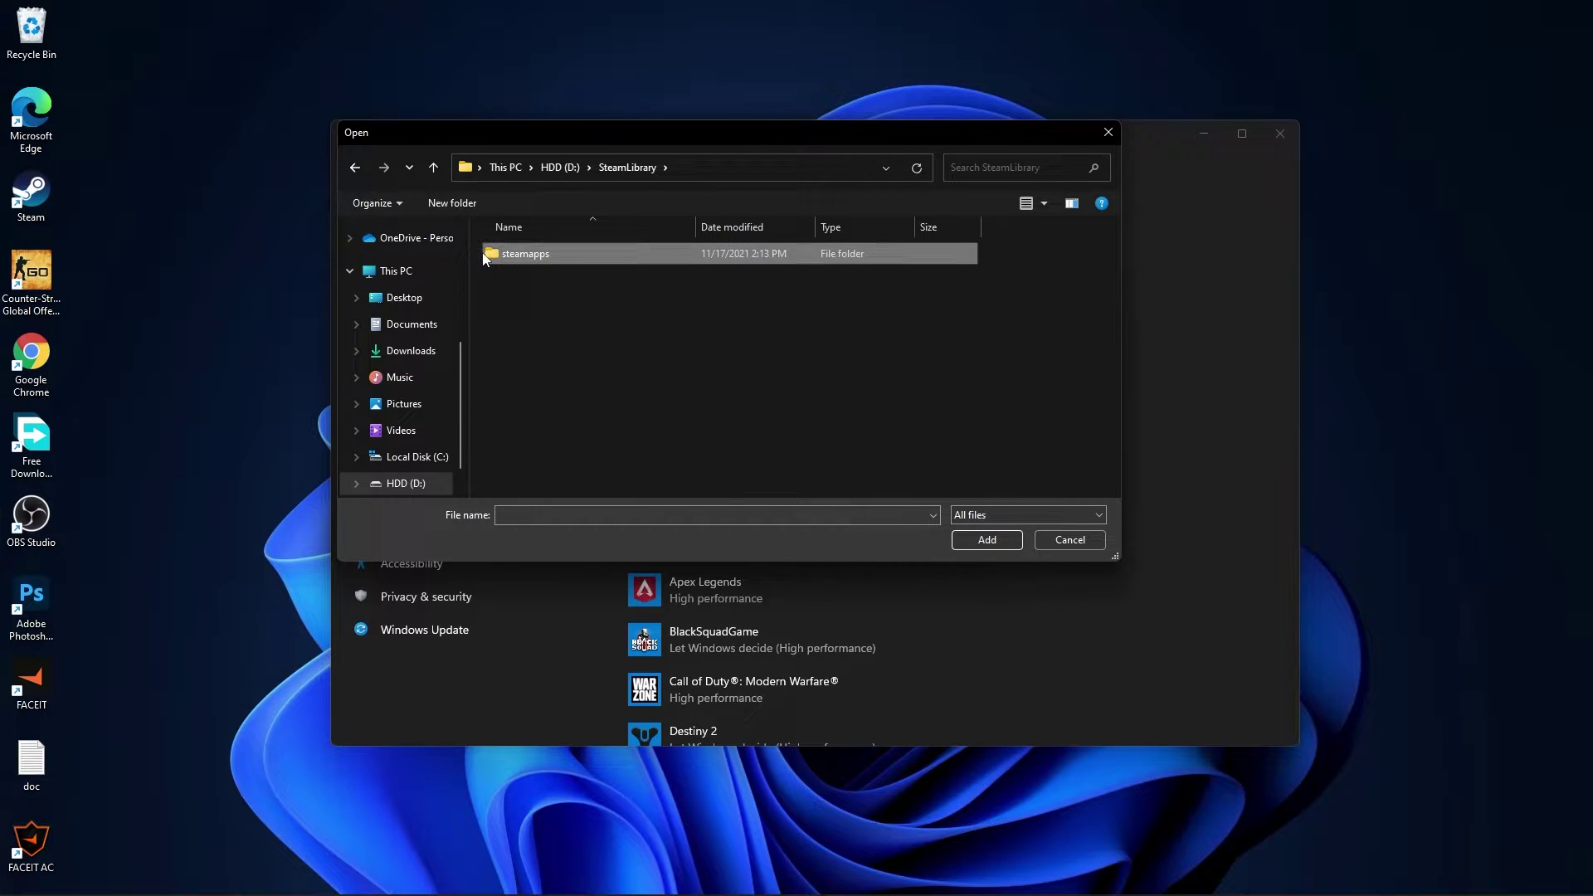
pyautogui.doubleClick(541, 253)
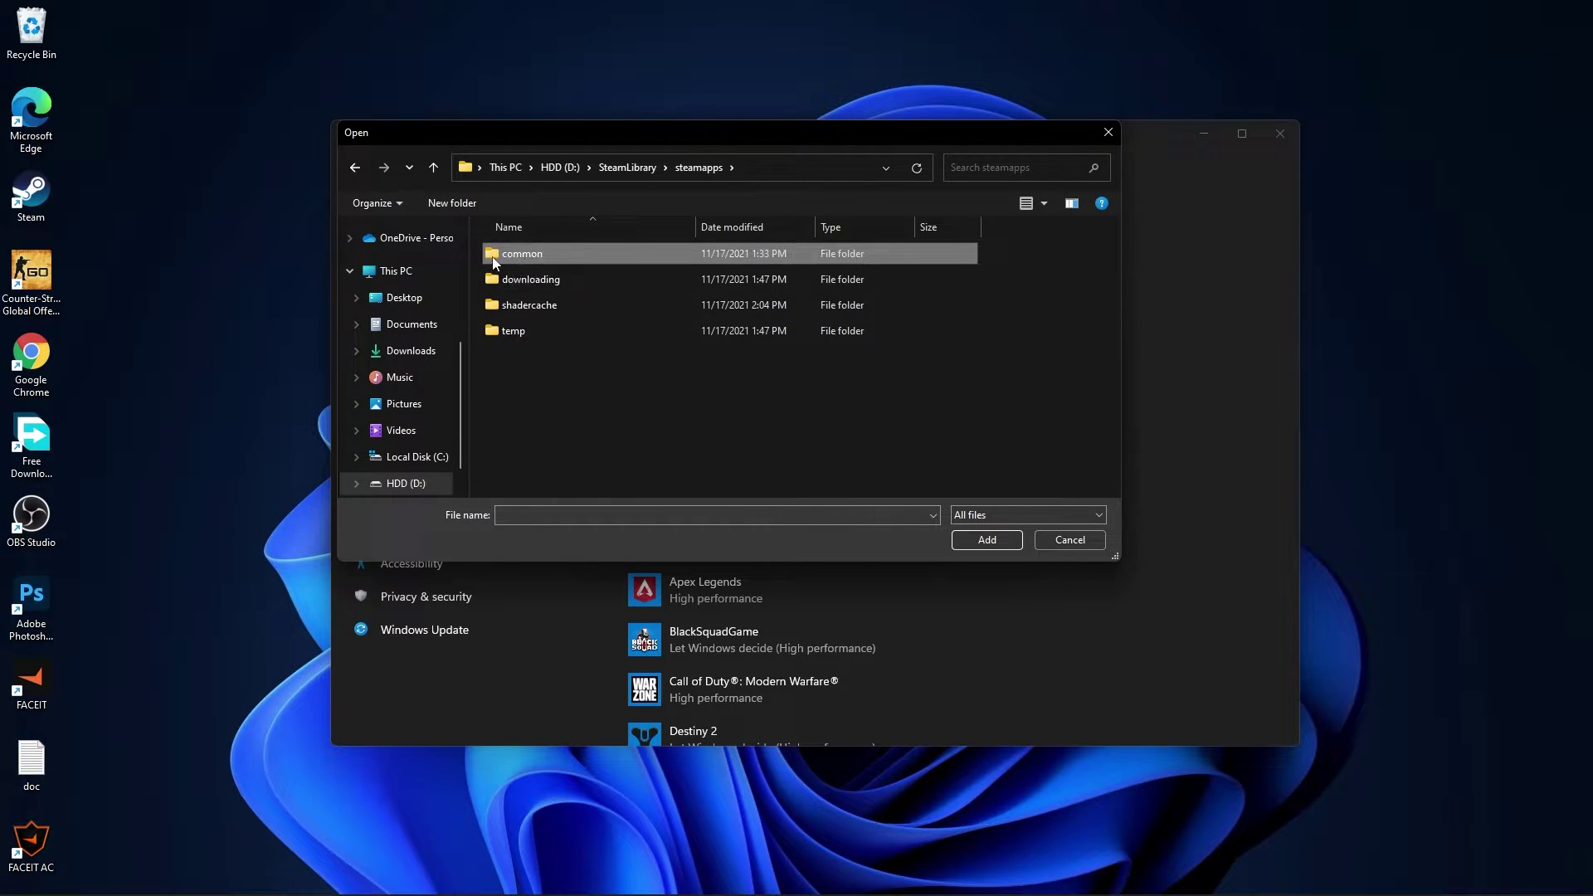
pyautogui.doubleClick(544, 253)
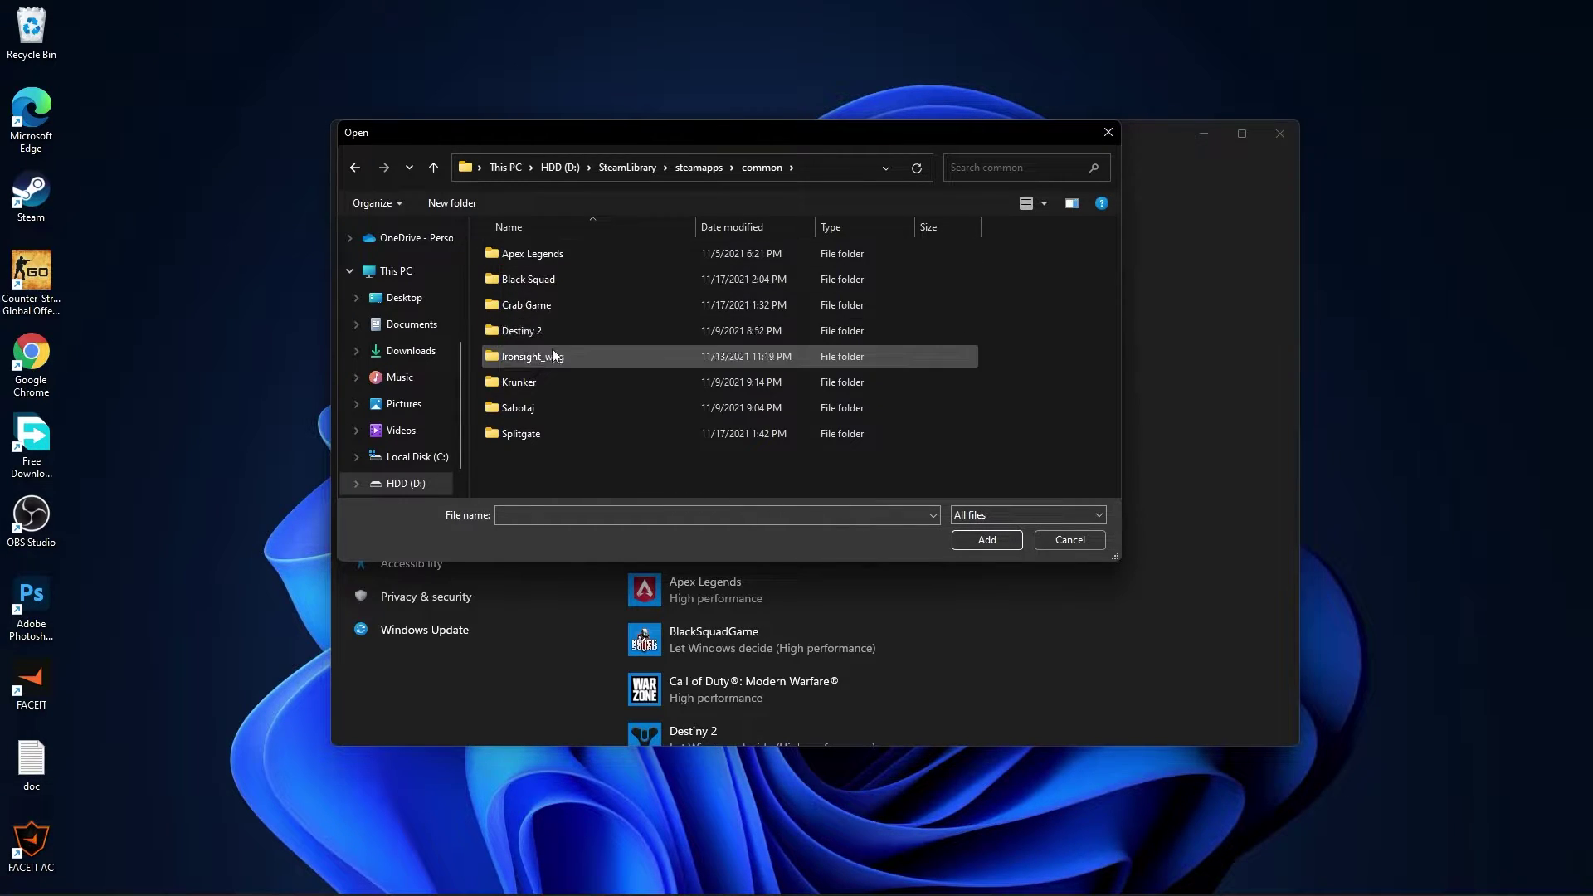
pyautogui.doubleClick(503, 281)
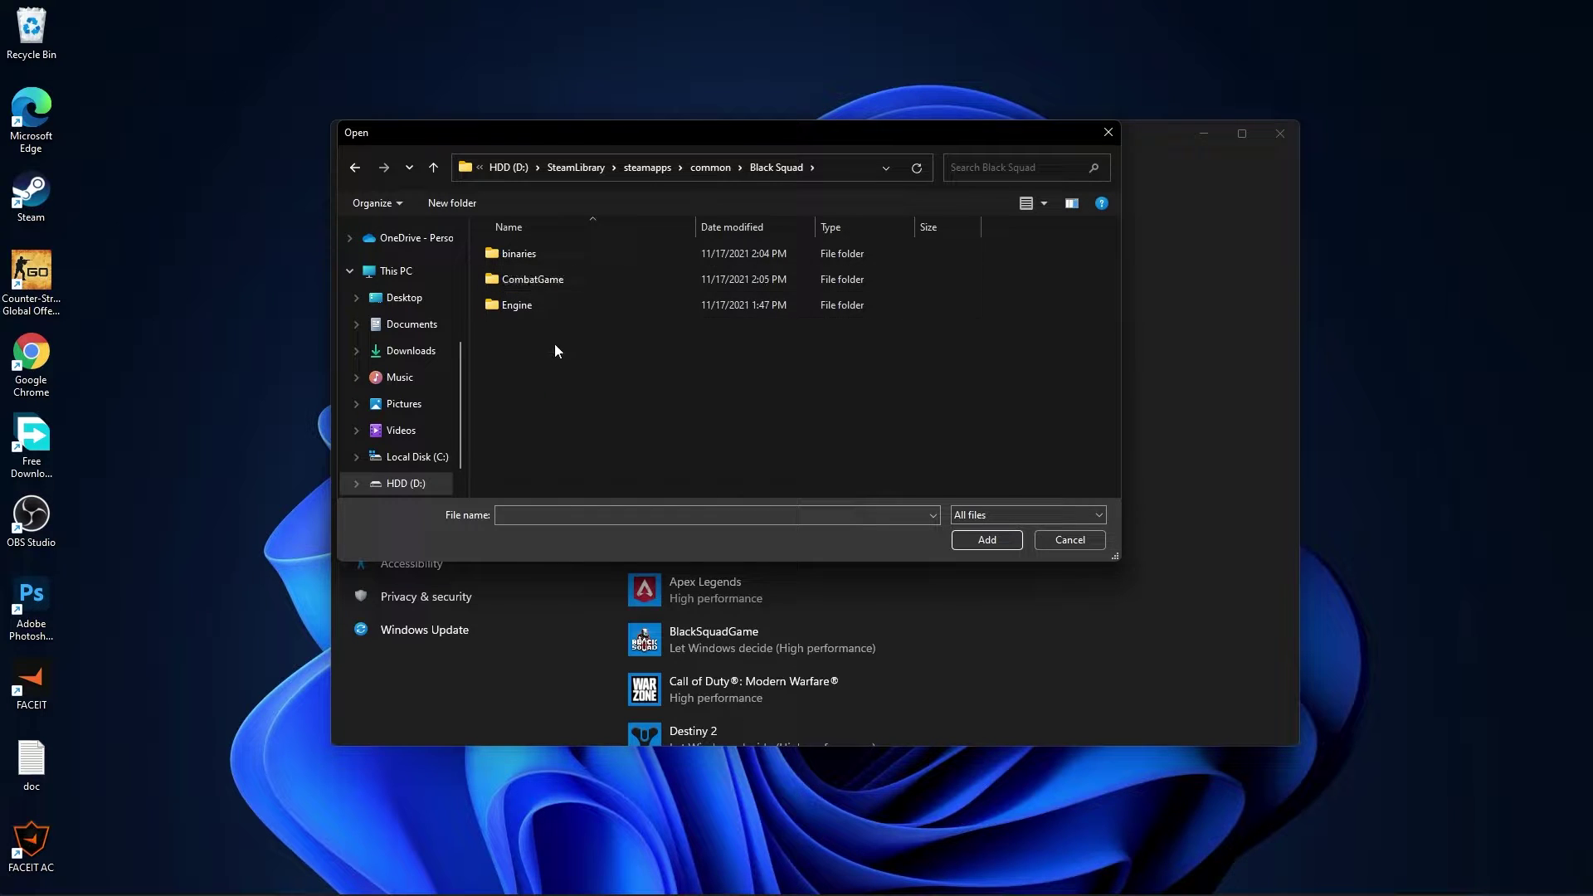
pyautogui.doubleClick(495, 257)
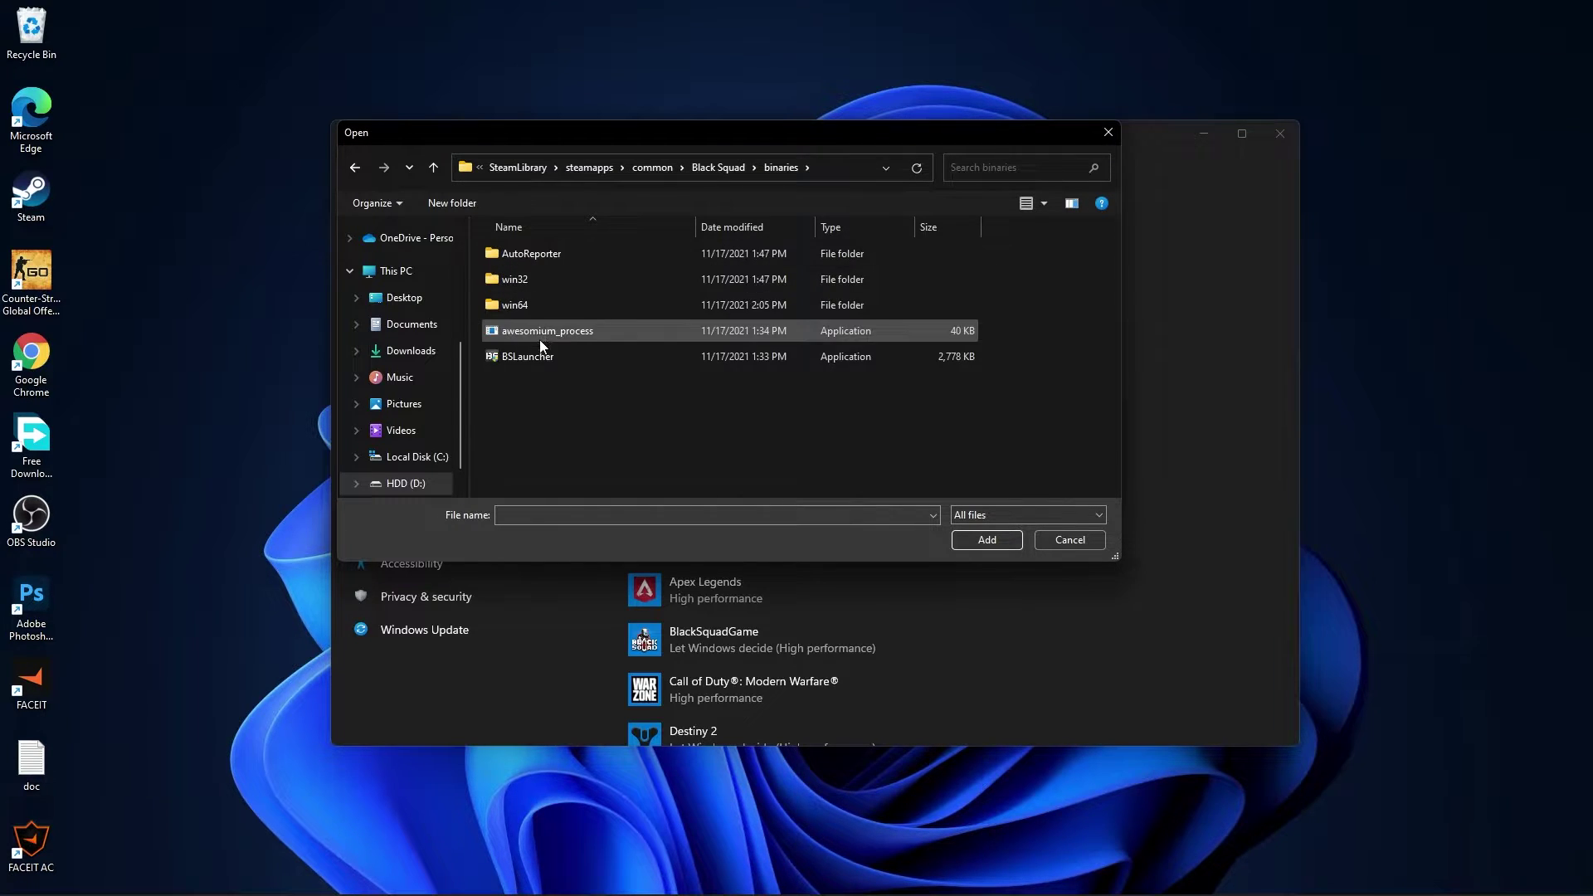
pyautogui.doubleClick(498, 305)
pyautogui.click(510, 307)
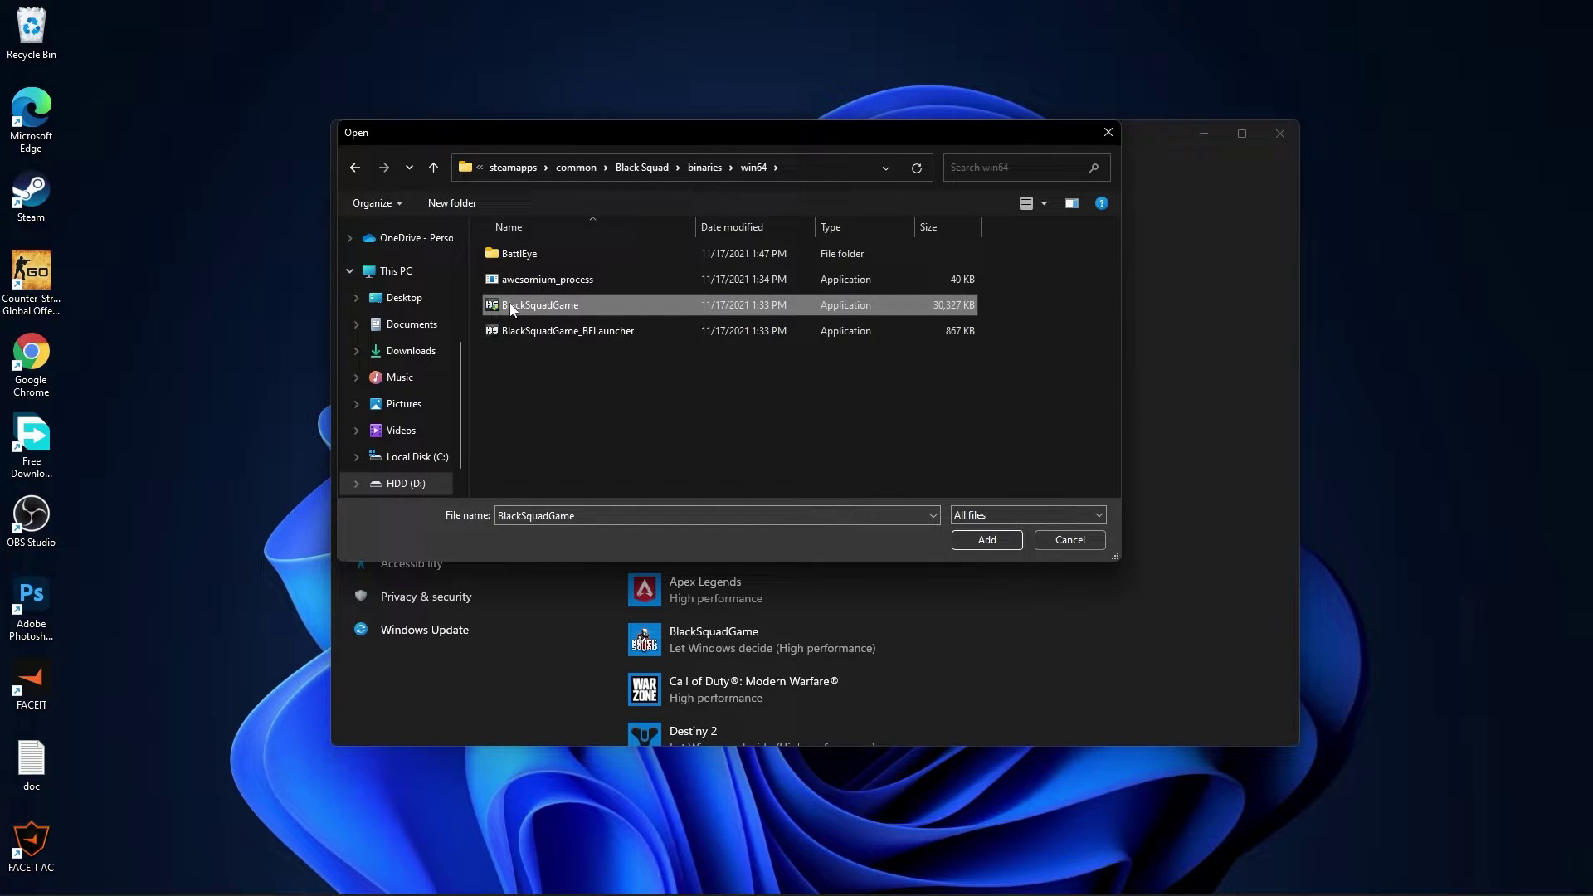
# - Disable fullscreen optimizations and set application-handled high-DPI scaling in BlackSquadGame's properties
pyautogui.rightClick(581, 305)
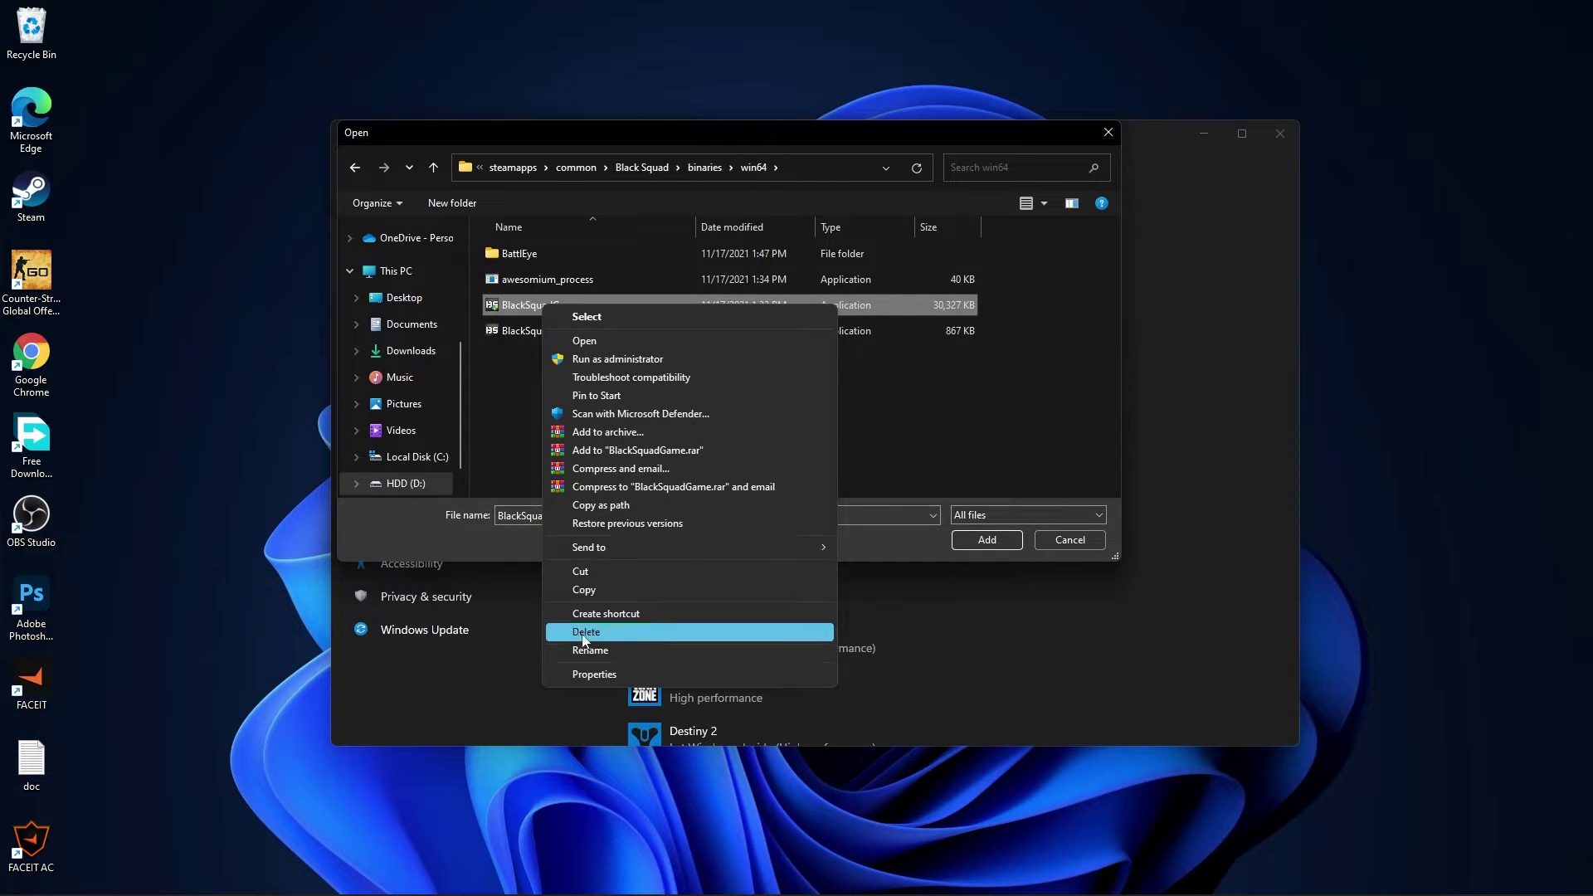
pyautogui.click(601, 676)
pyautogui.click(682, 360)
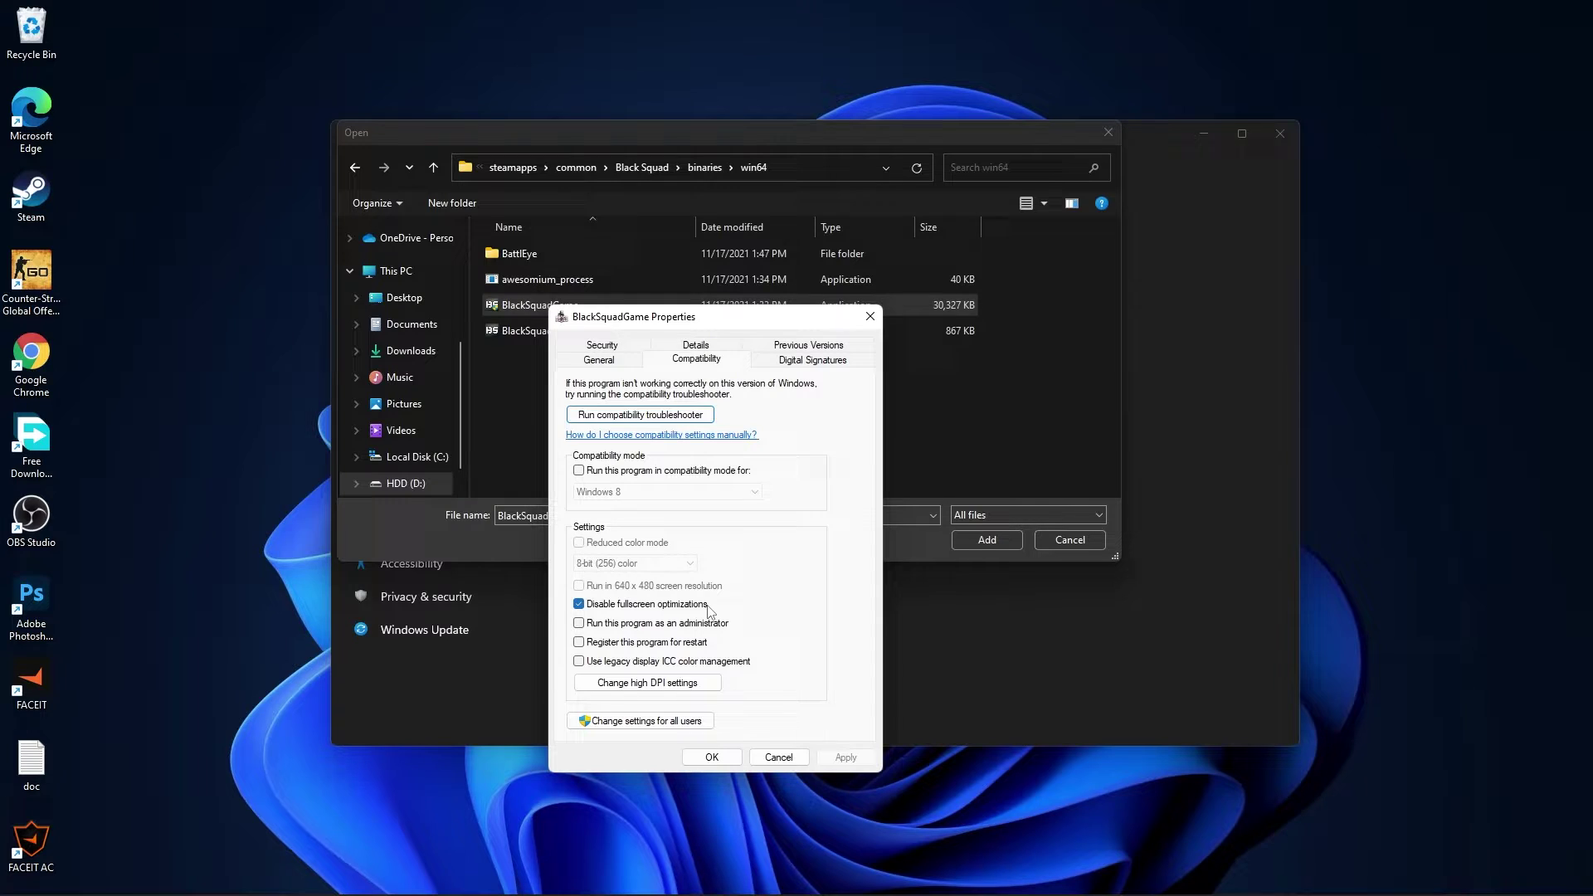
pyautogui.click(649, 685)
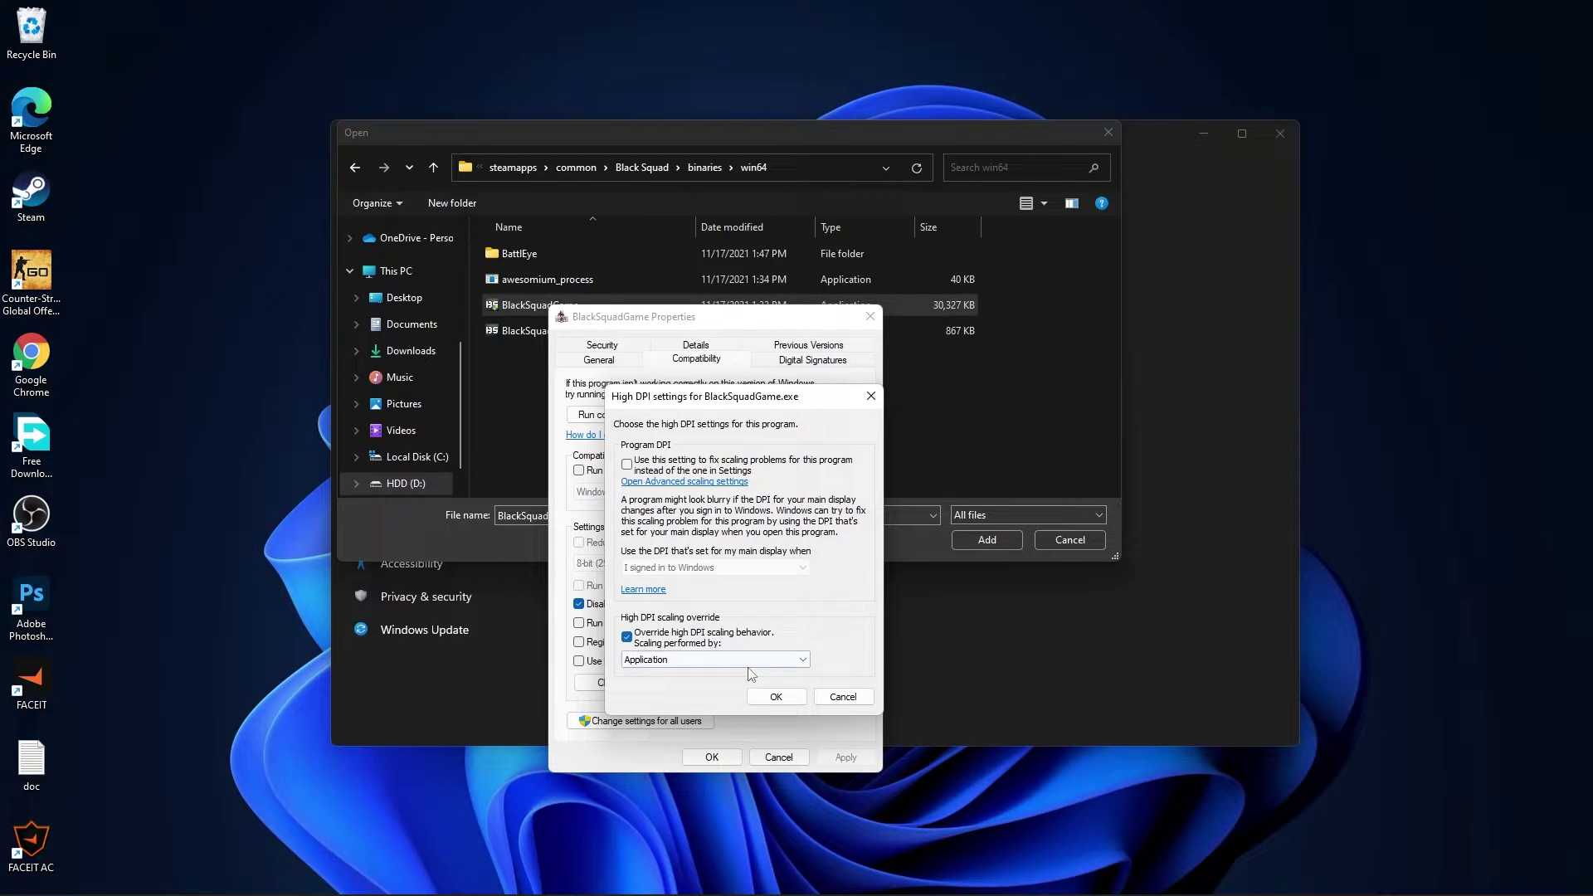
pyautogui.click(780, 697)
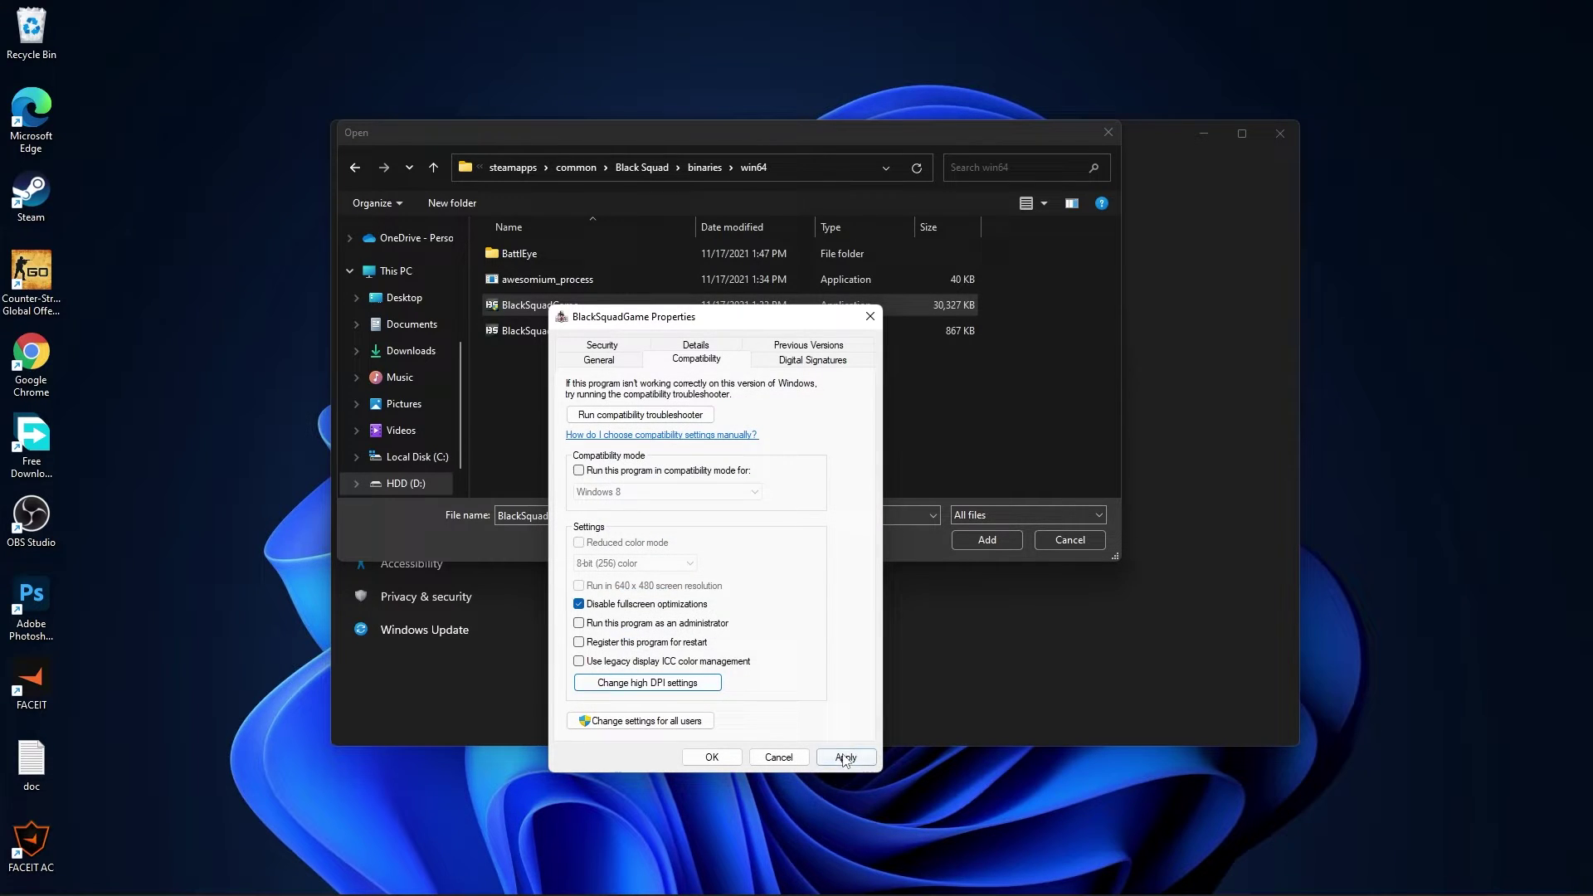
pyautogui.click(846, 758)
pyautogui.click(715, 758)
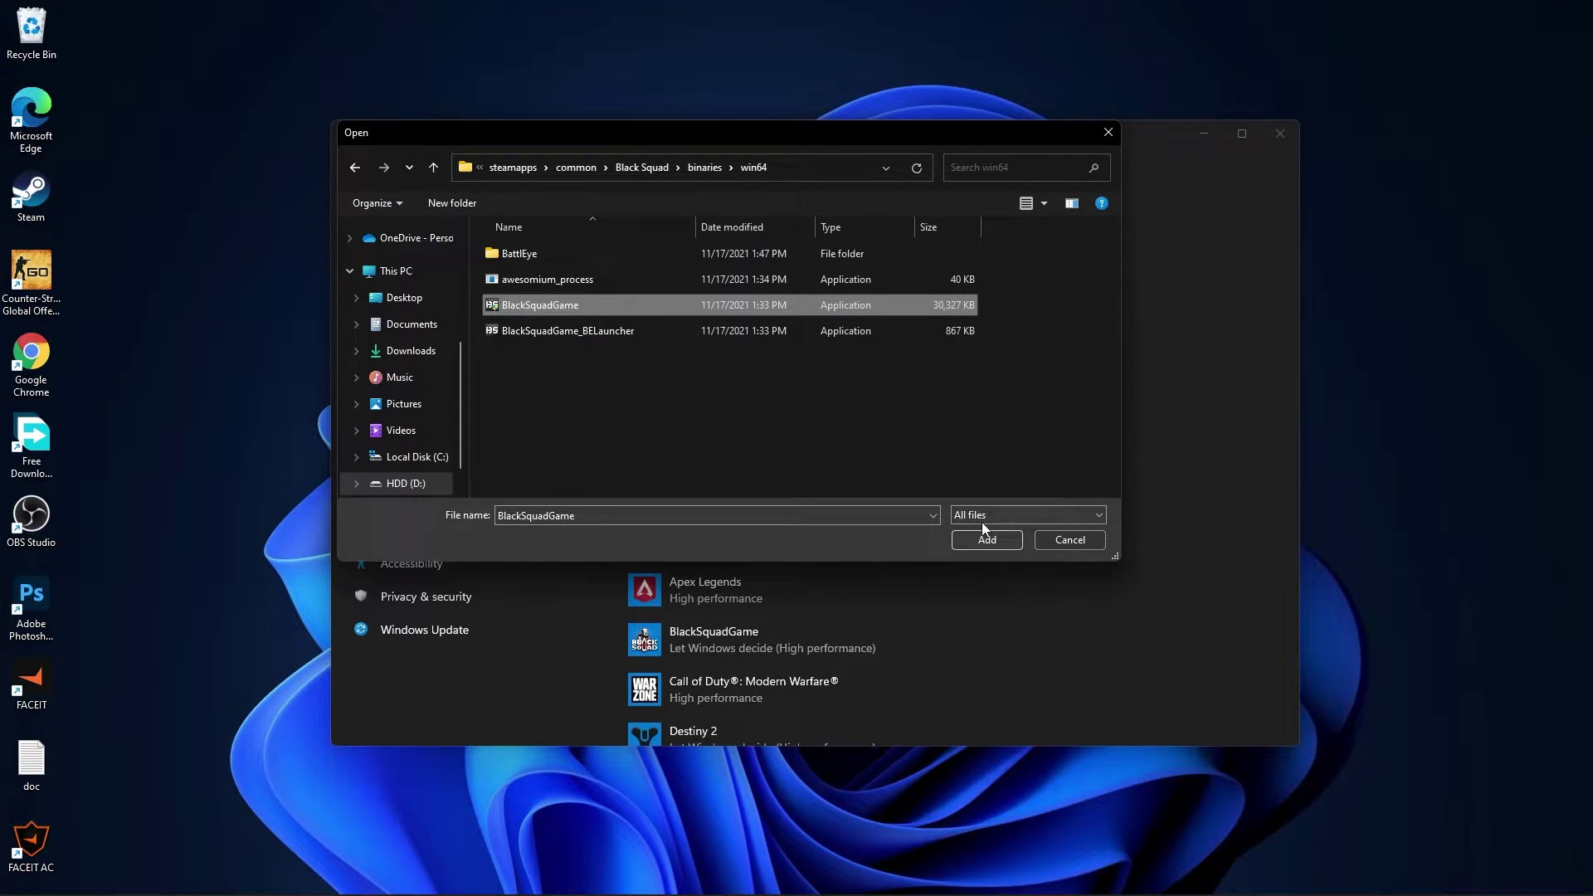
# - Add BlackSquadGame to the graphics list set to High performance, then close Settings
pyautogui.click(987, 539)
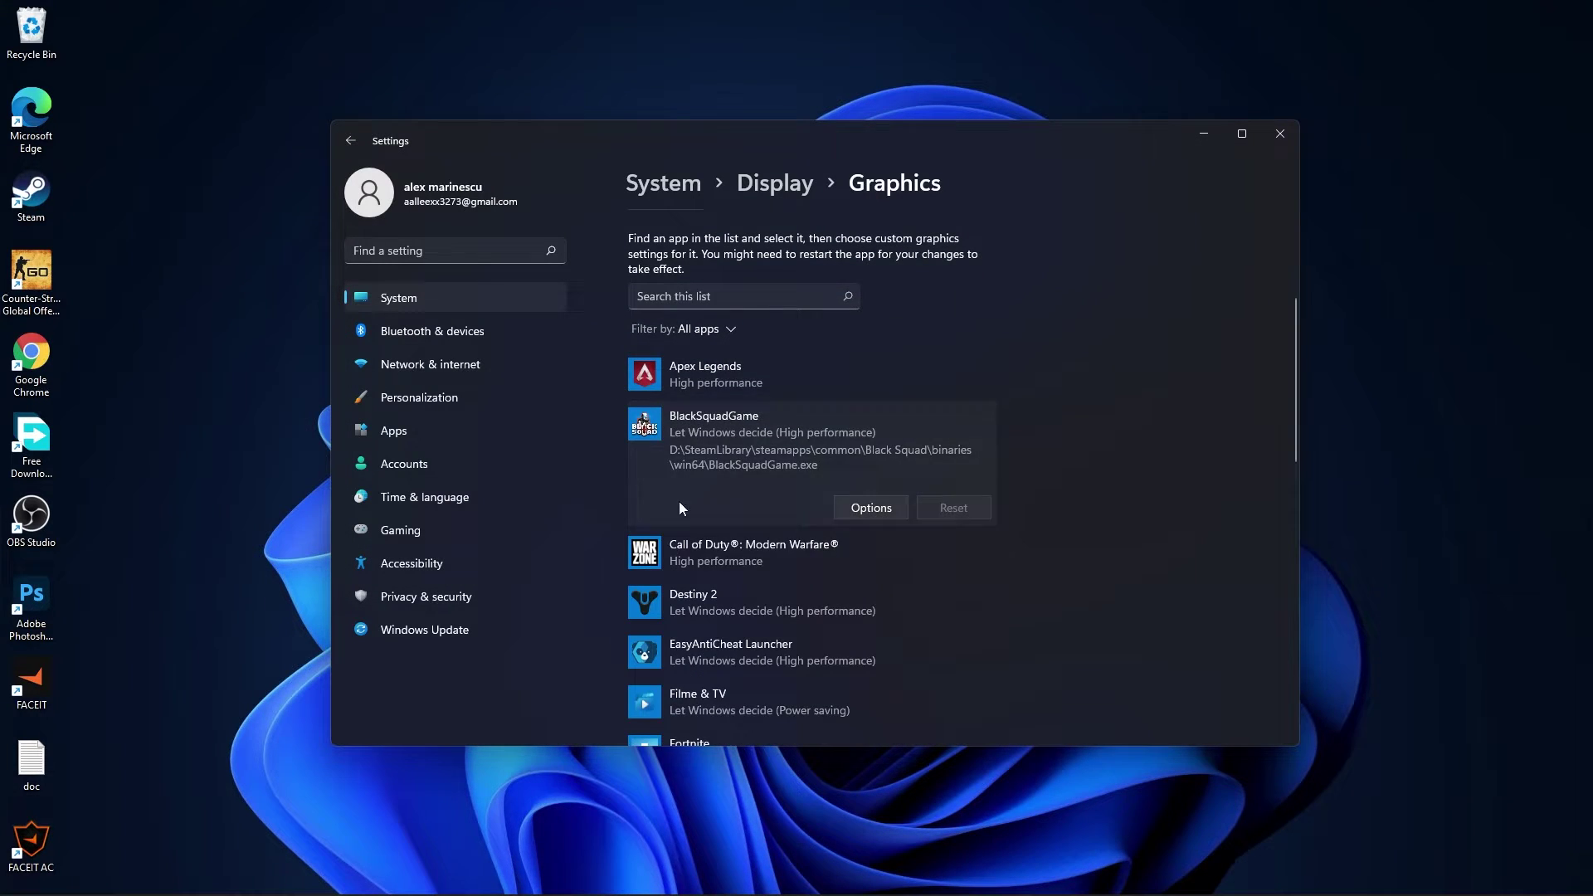
pyautogui.click(878, 505)
pyautogui.click(674, 451)
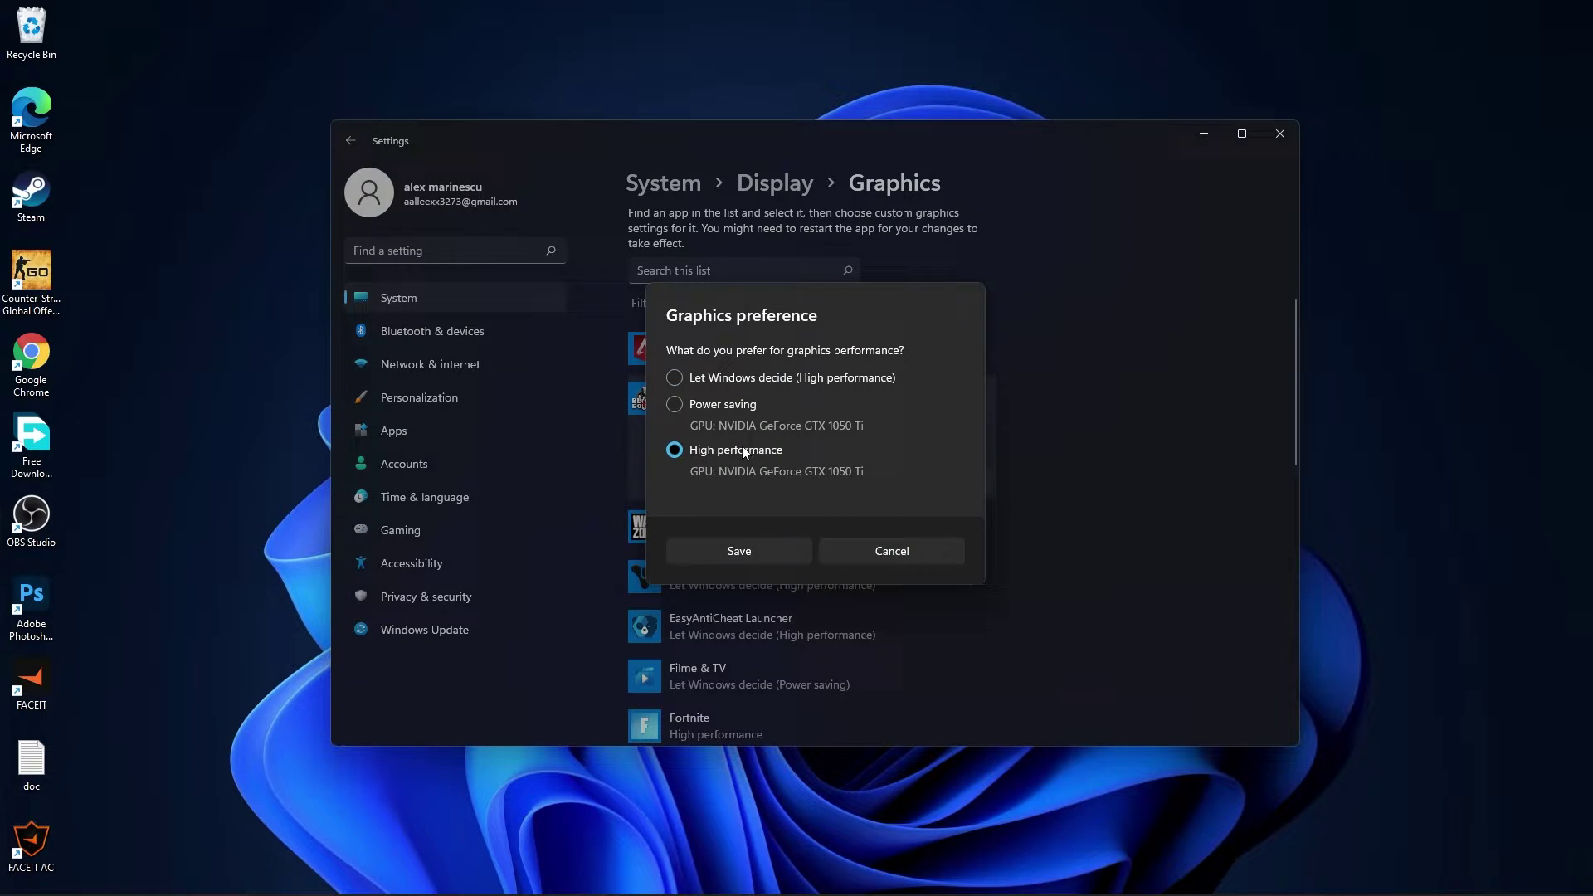
pyautogui.click(744, 551)
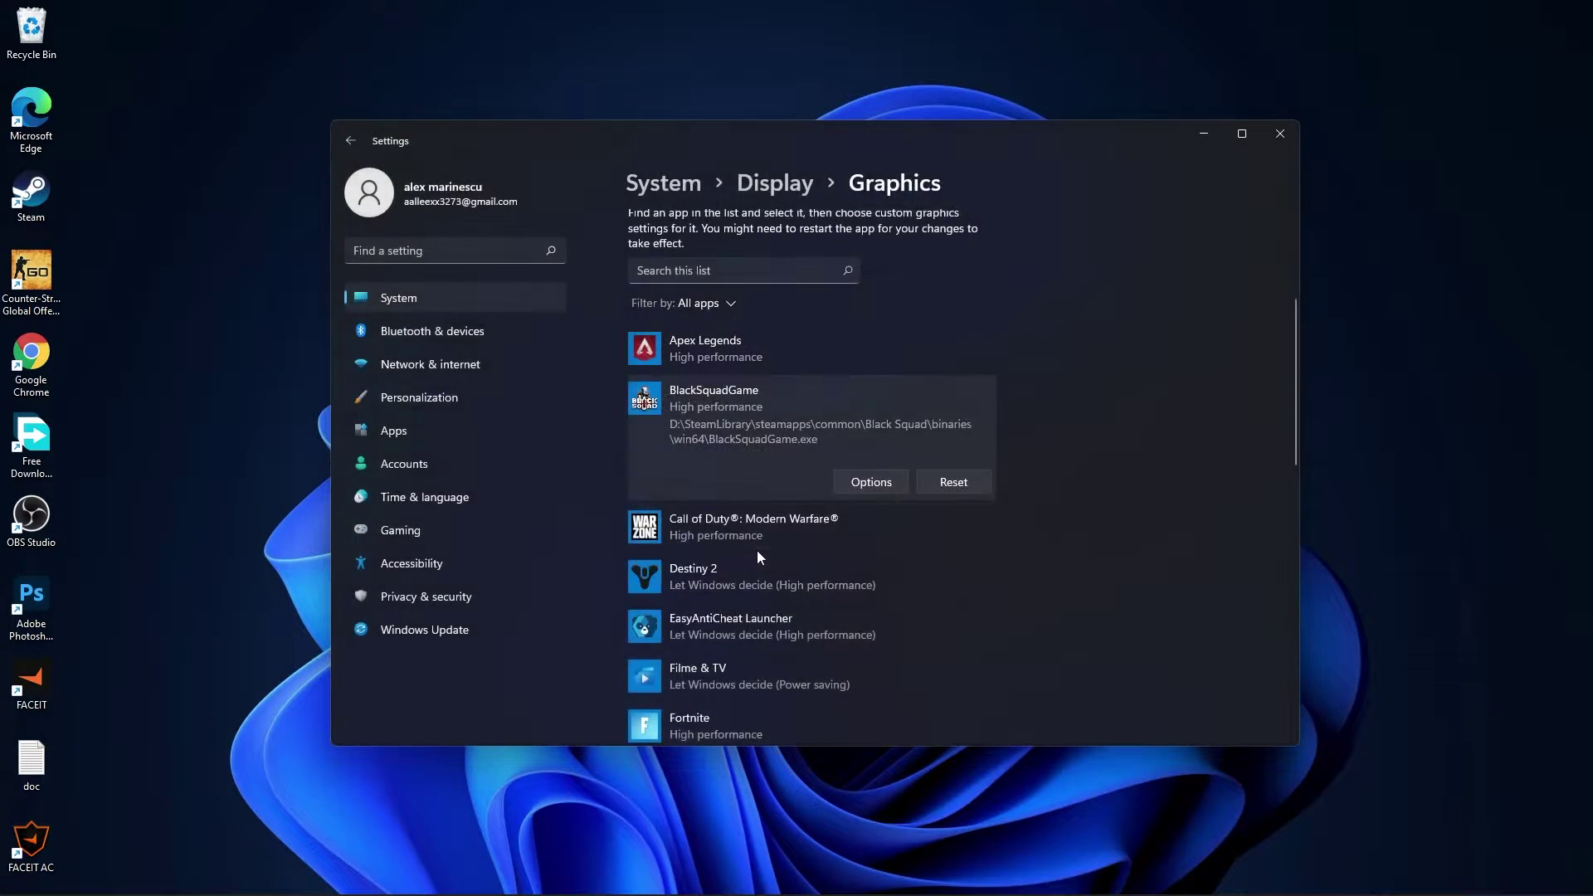
pyautogui.click(1278, 136)
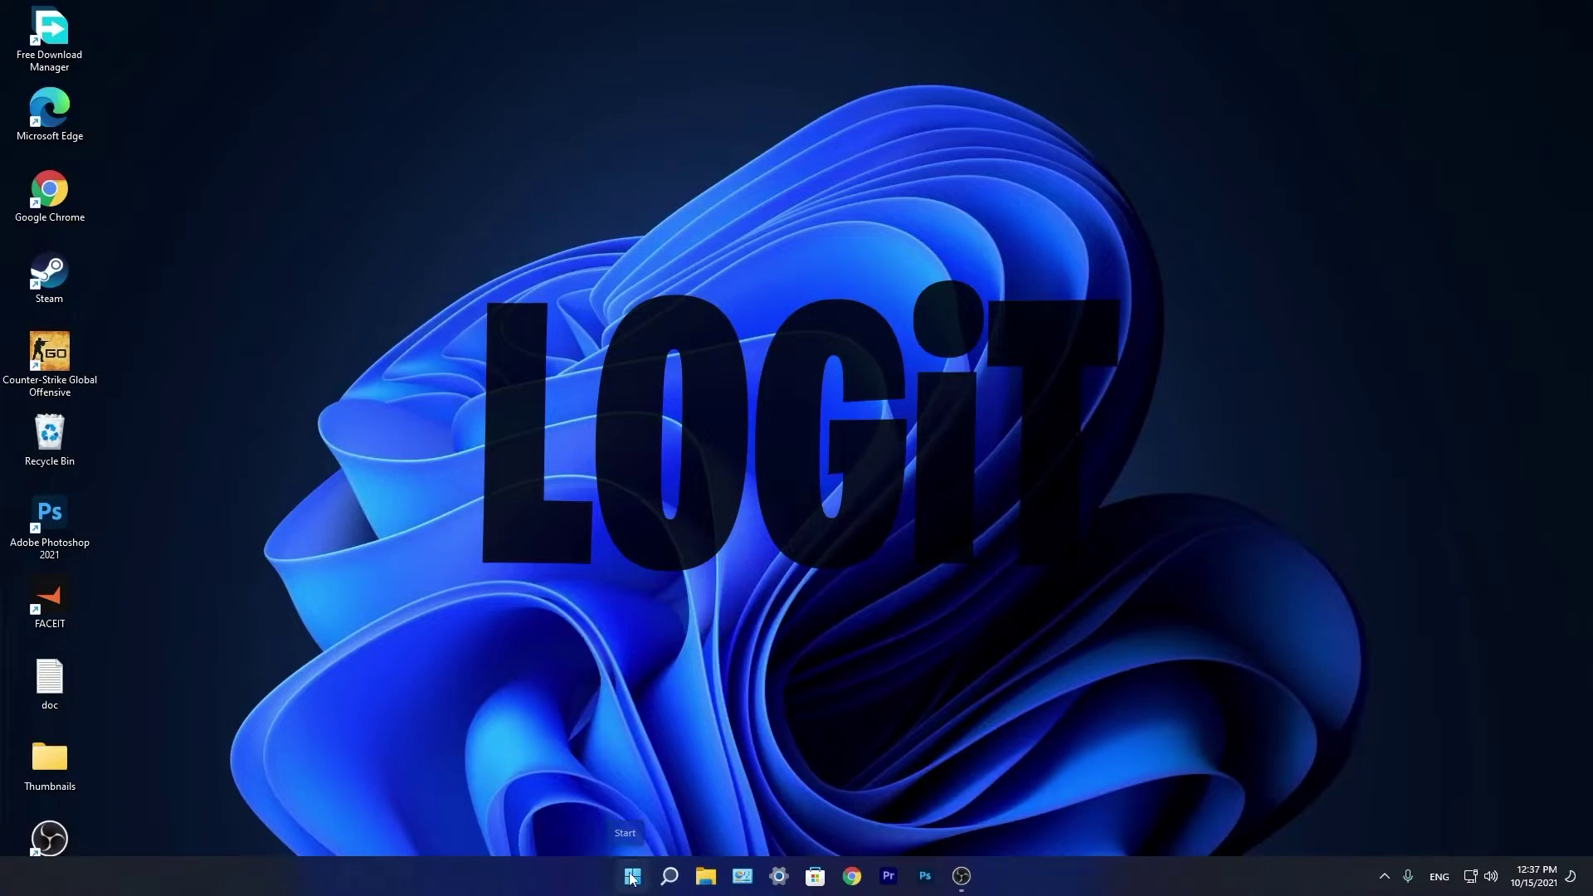
# - Reopen Windows Settings and go to the System overview
pyautogui.click(631, 877)
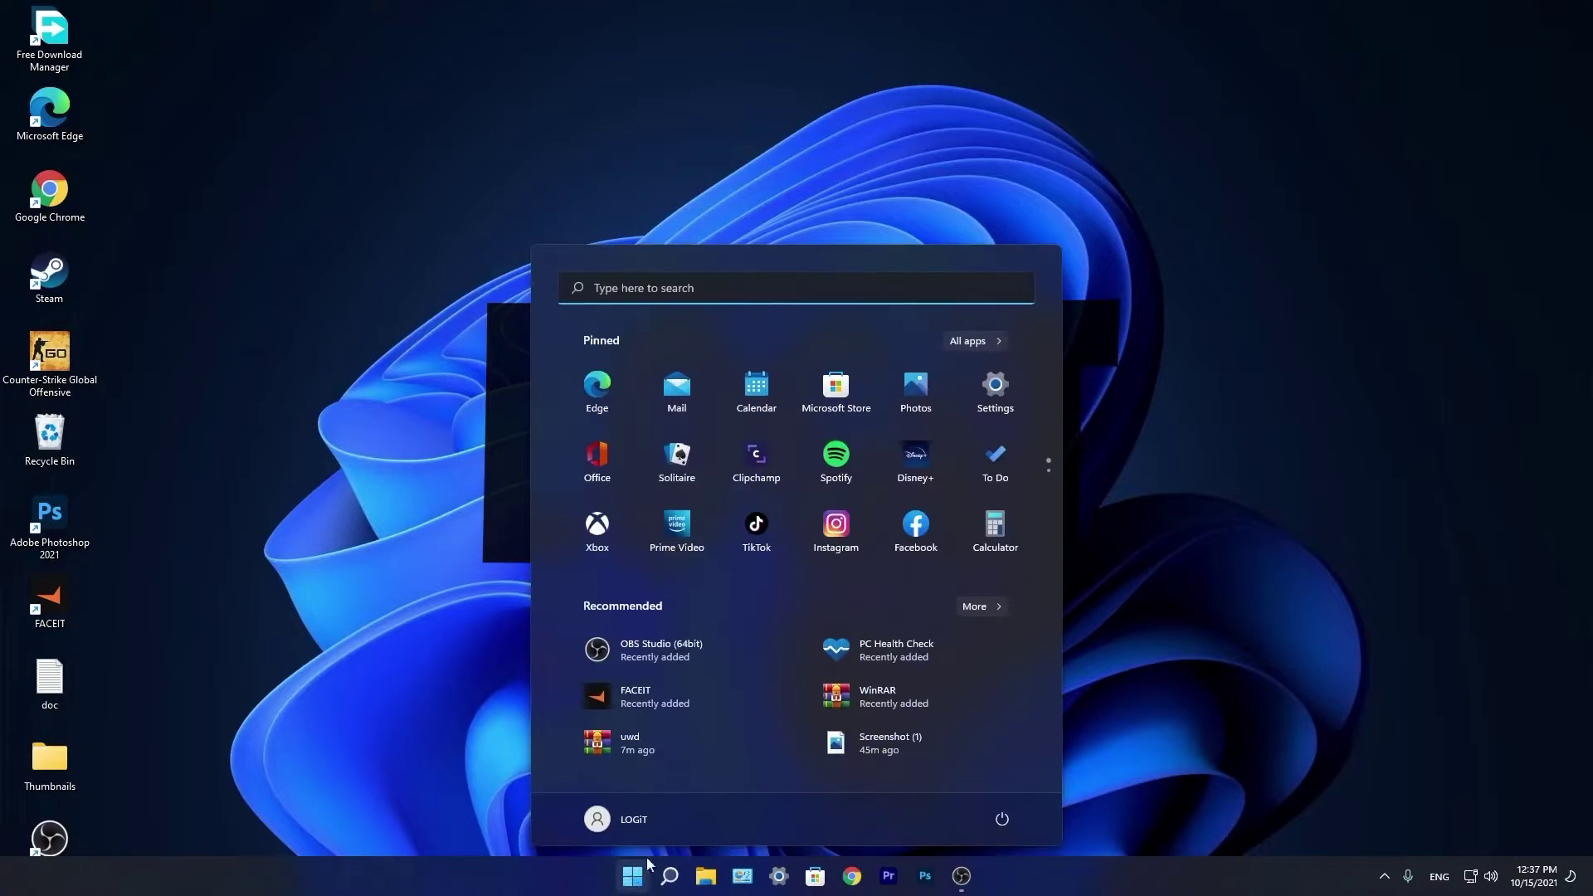
pyautogui.click(1004, 386)
pyautogui.click(294, 559)
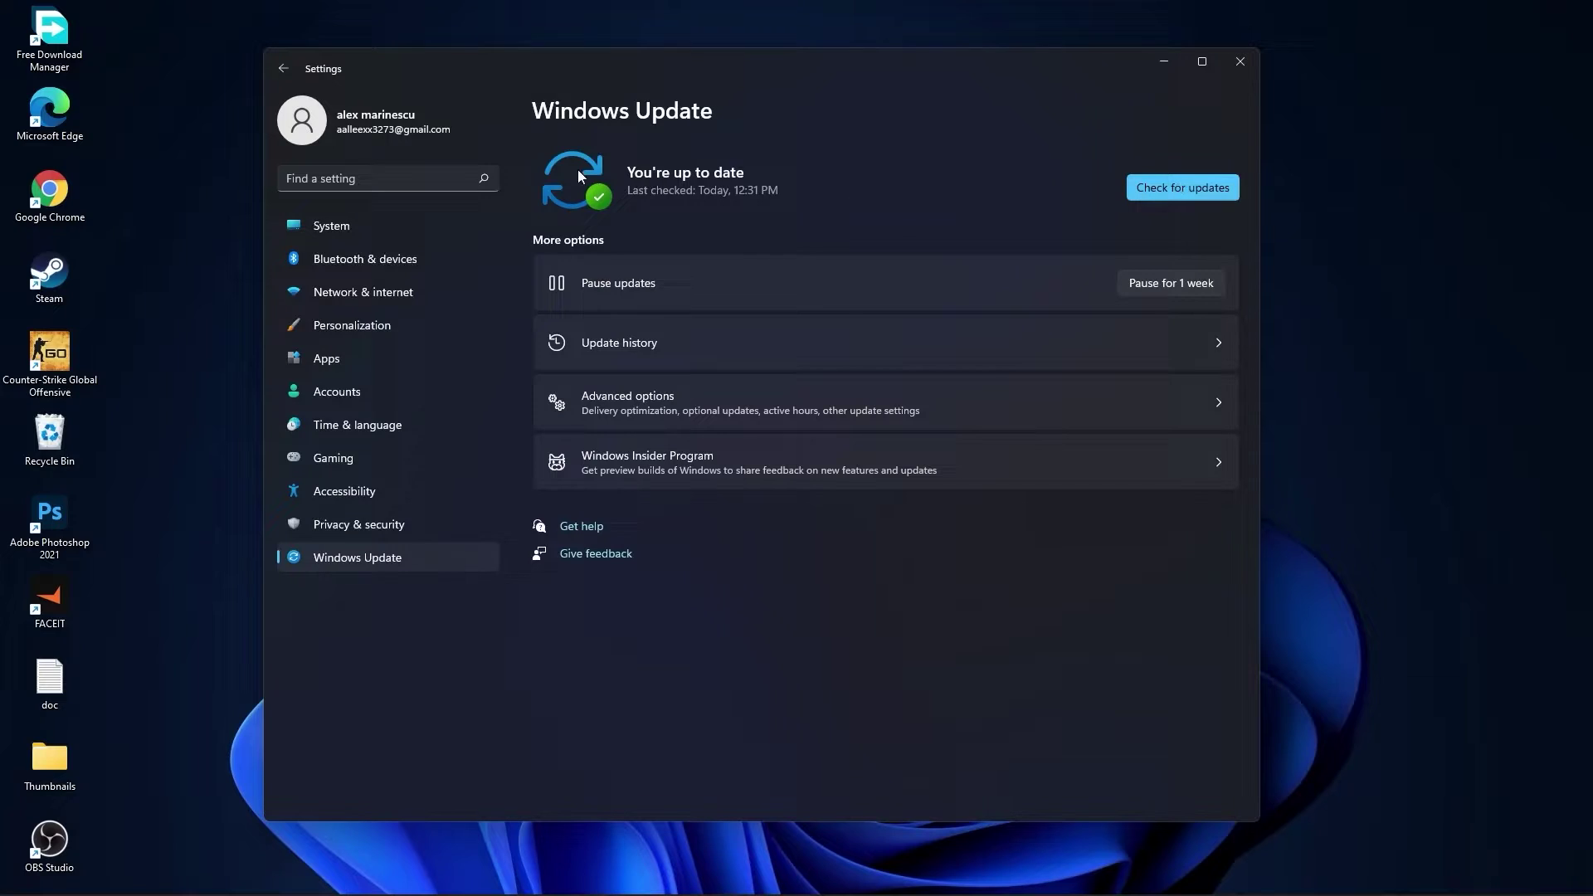
pyautogui.click(390, 236)
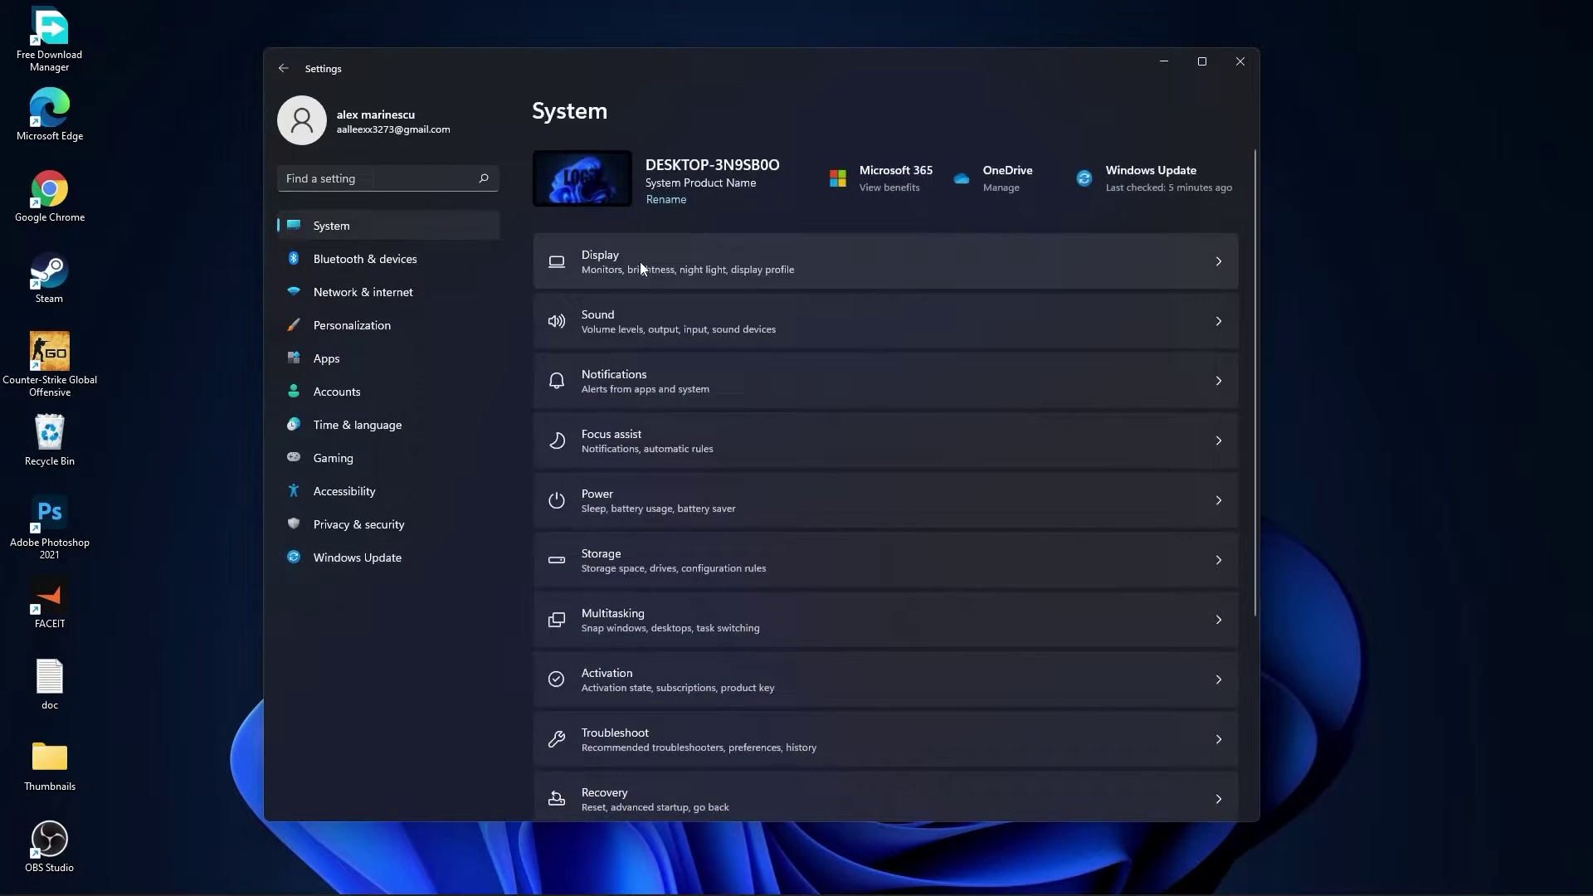
# - Keep the monitor refresh rate at 74.97 Hz in Advanced display settings
pyautogui.click(608, 262)
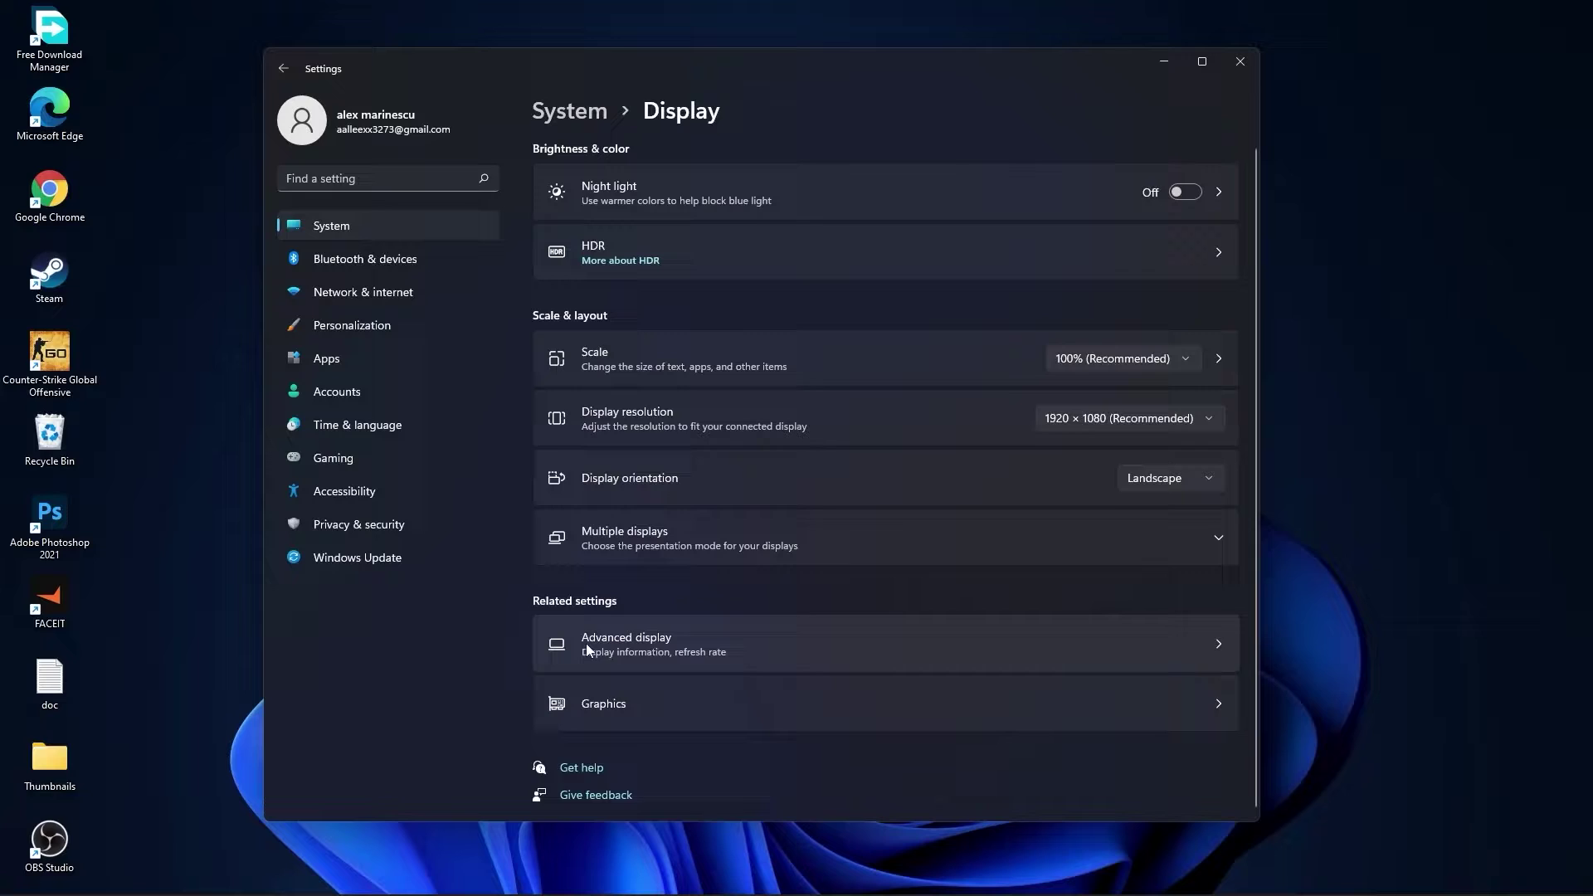
pyautogui.click(629, 645)
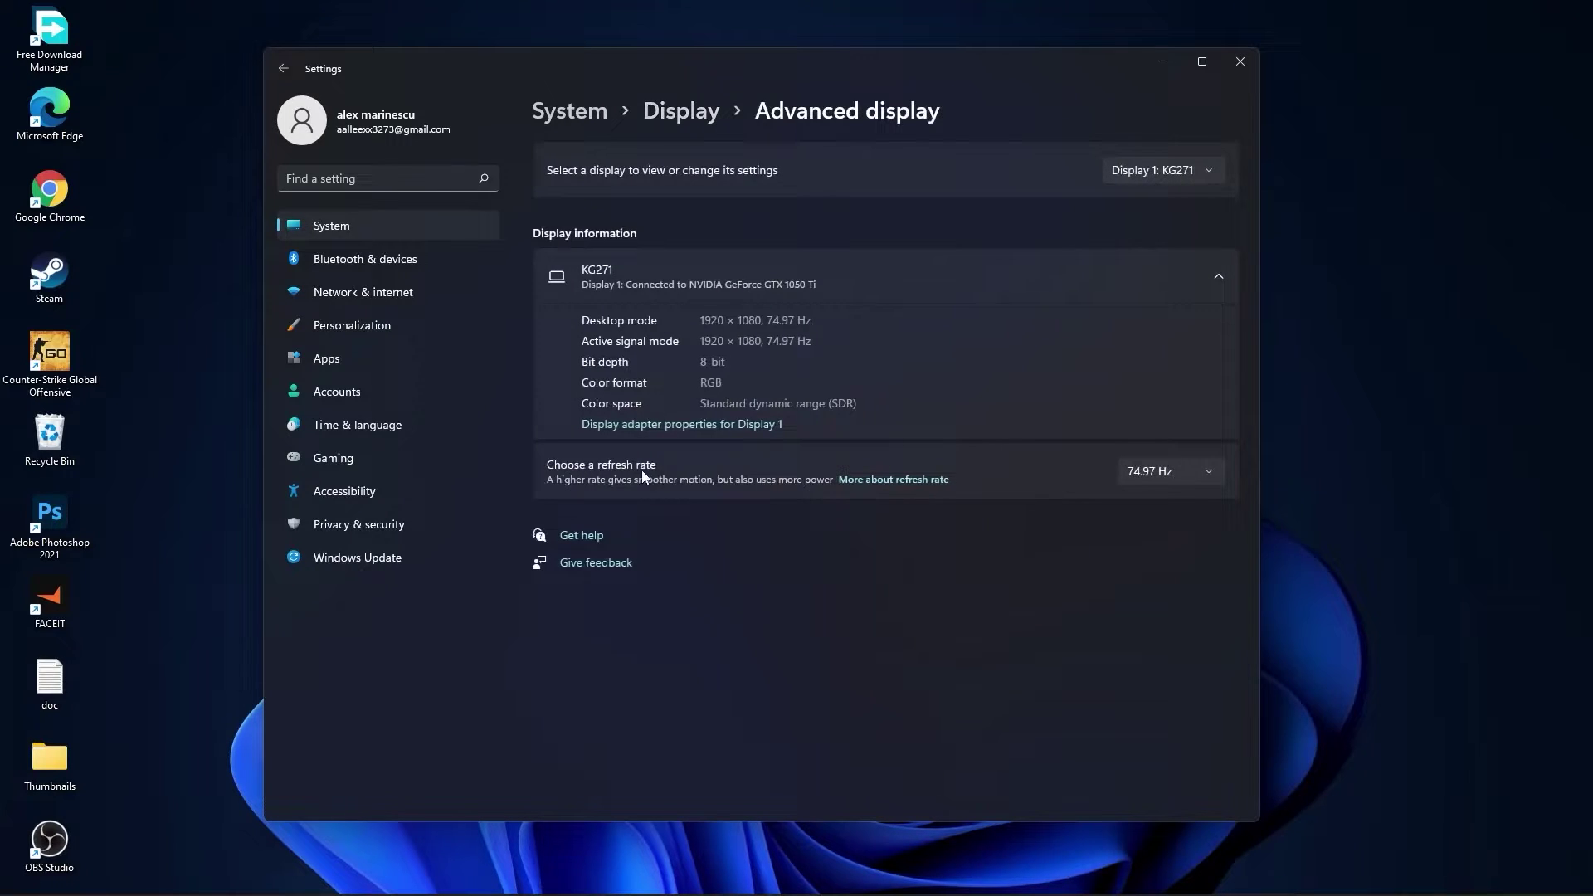
pyautogui.click(1171, 472)
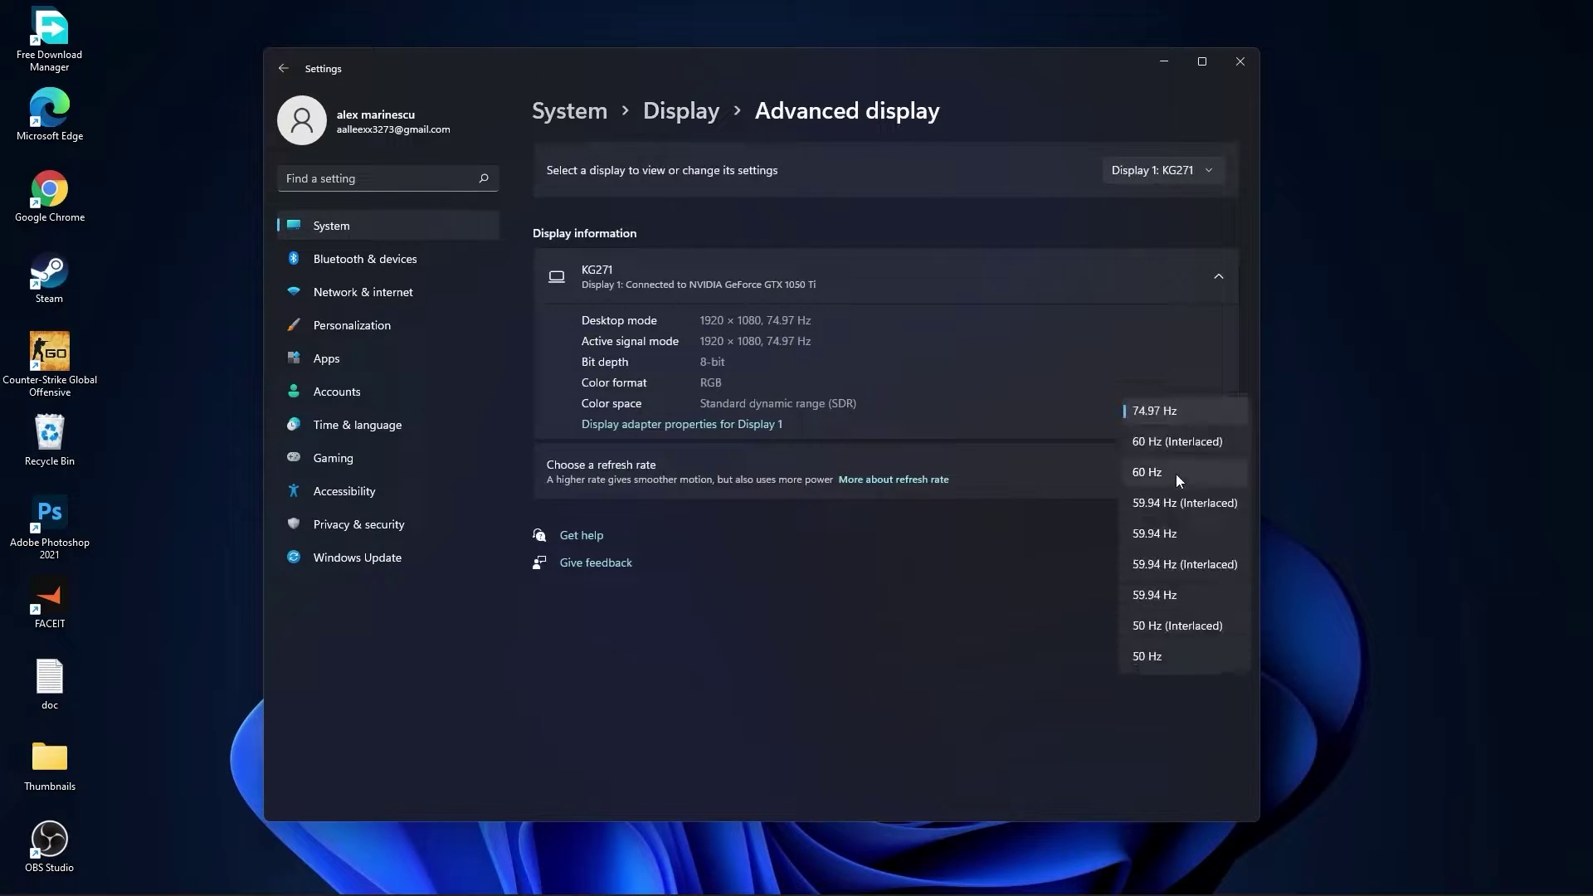
pyautogui.click(1152, 415)
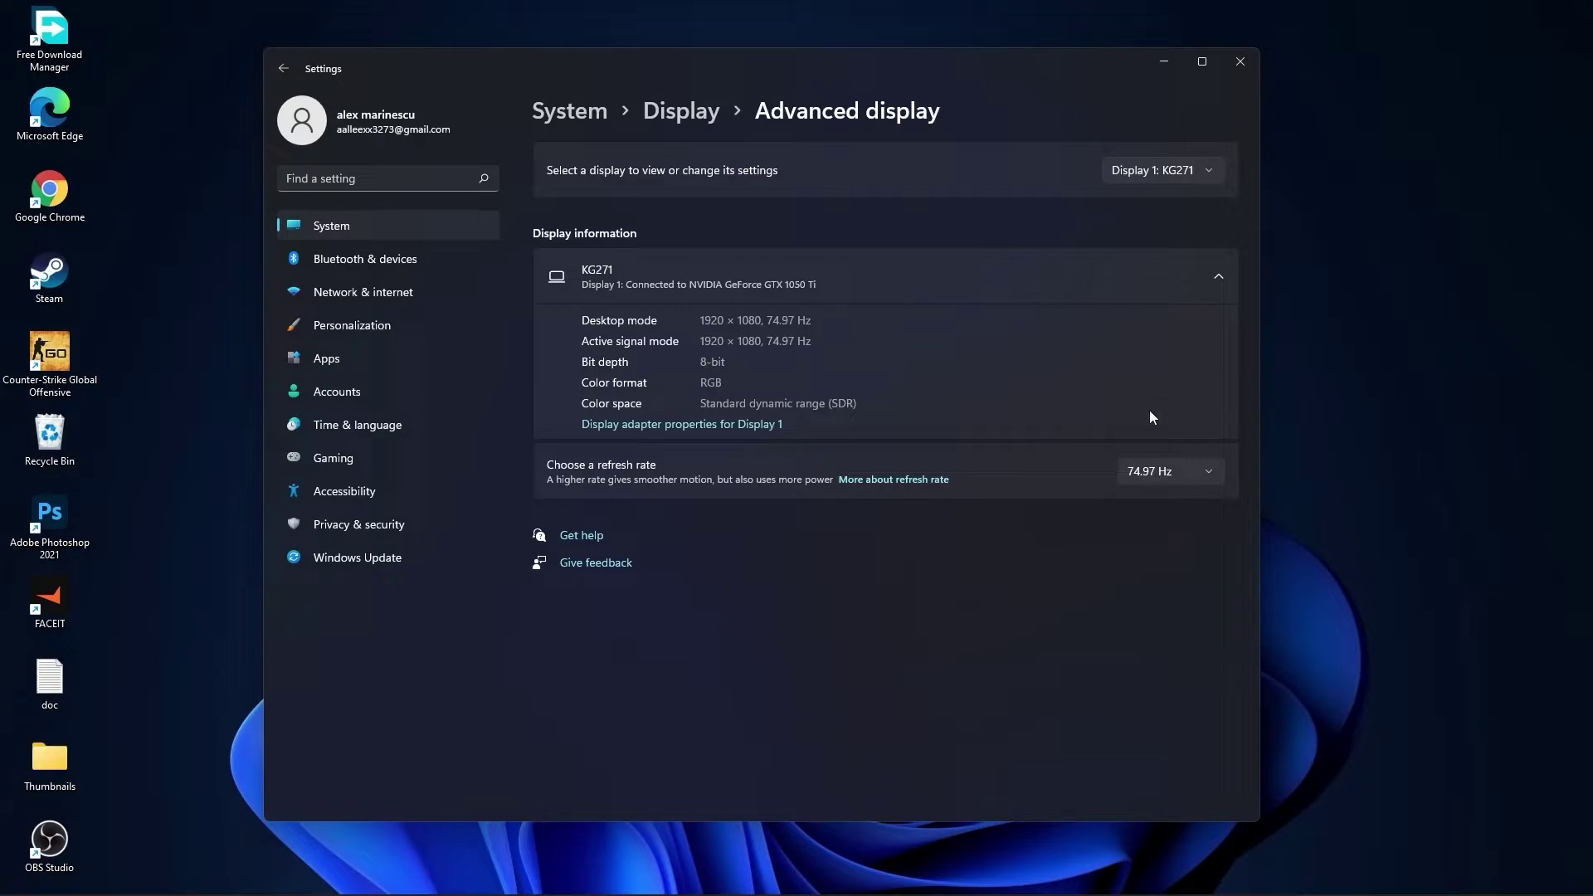
pyautogui.click(580, 112)
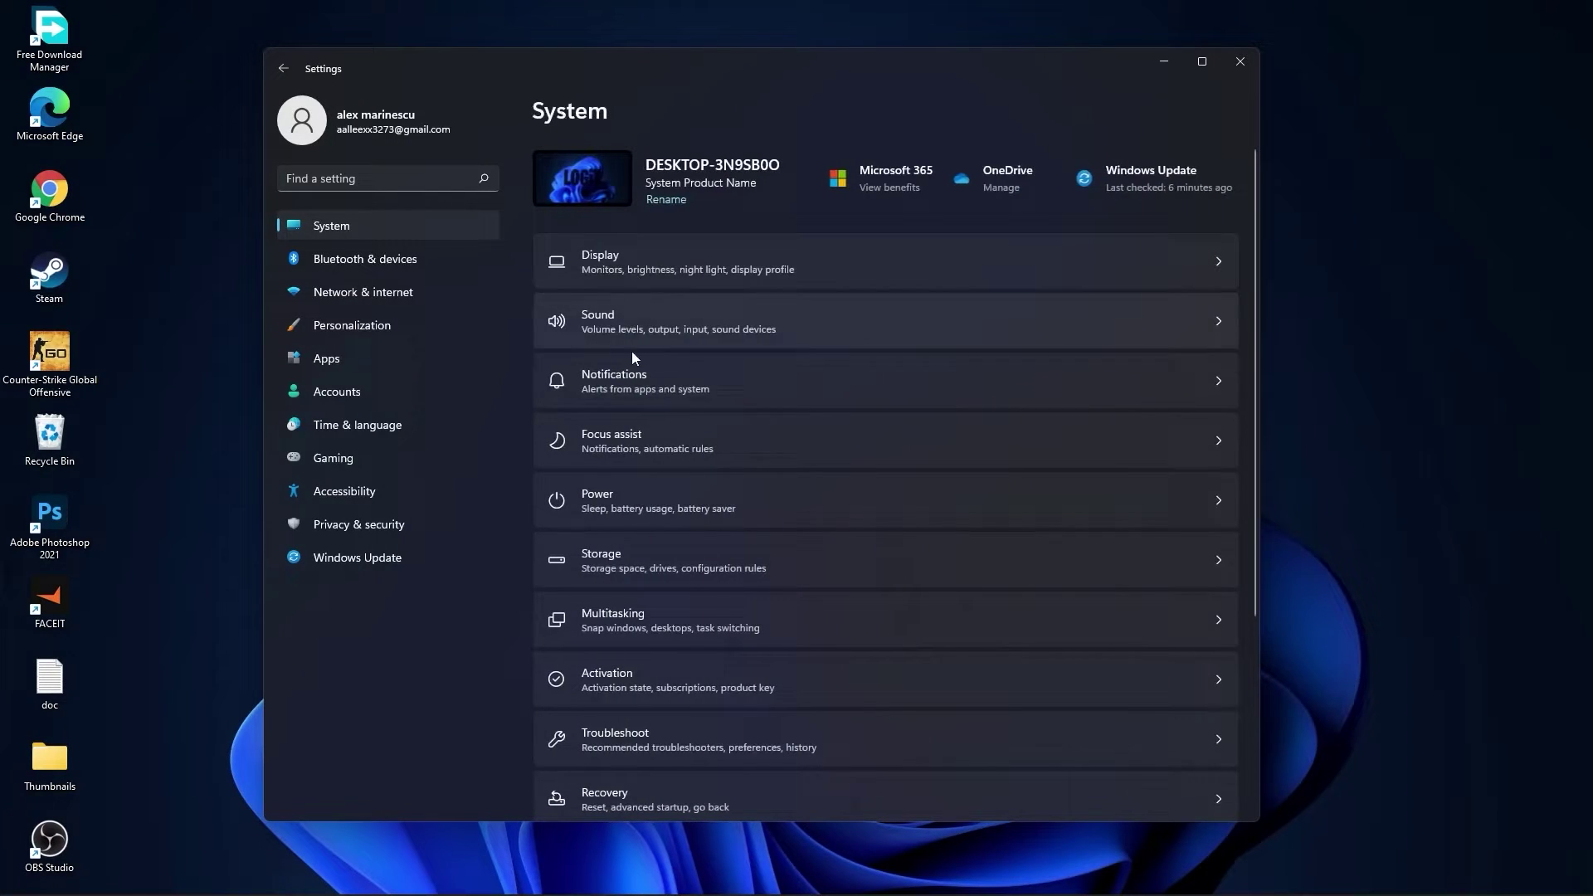
pyautogui.click(619, 382)
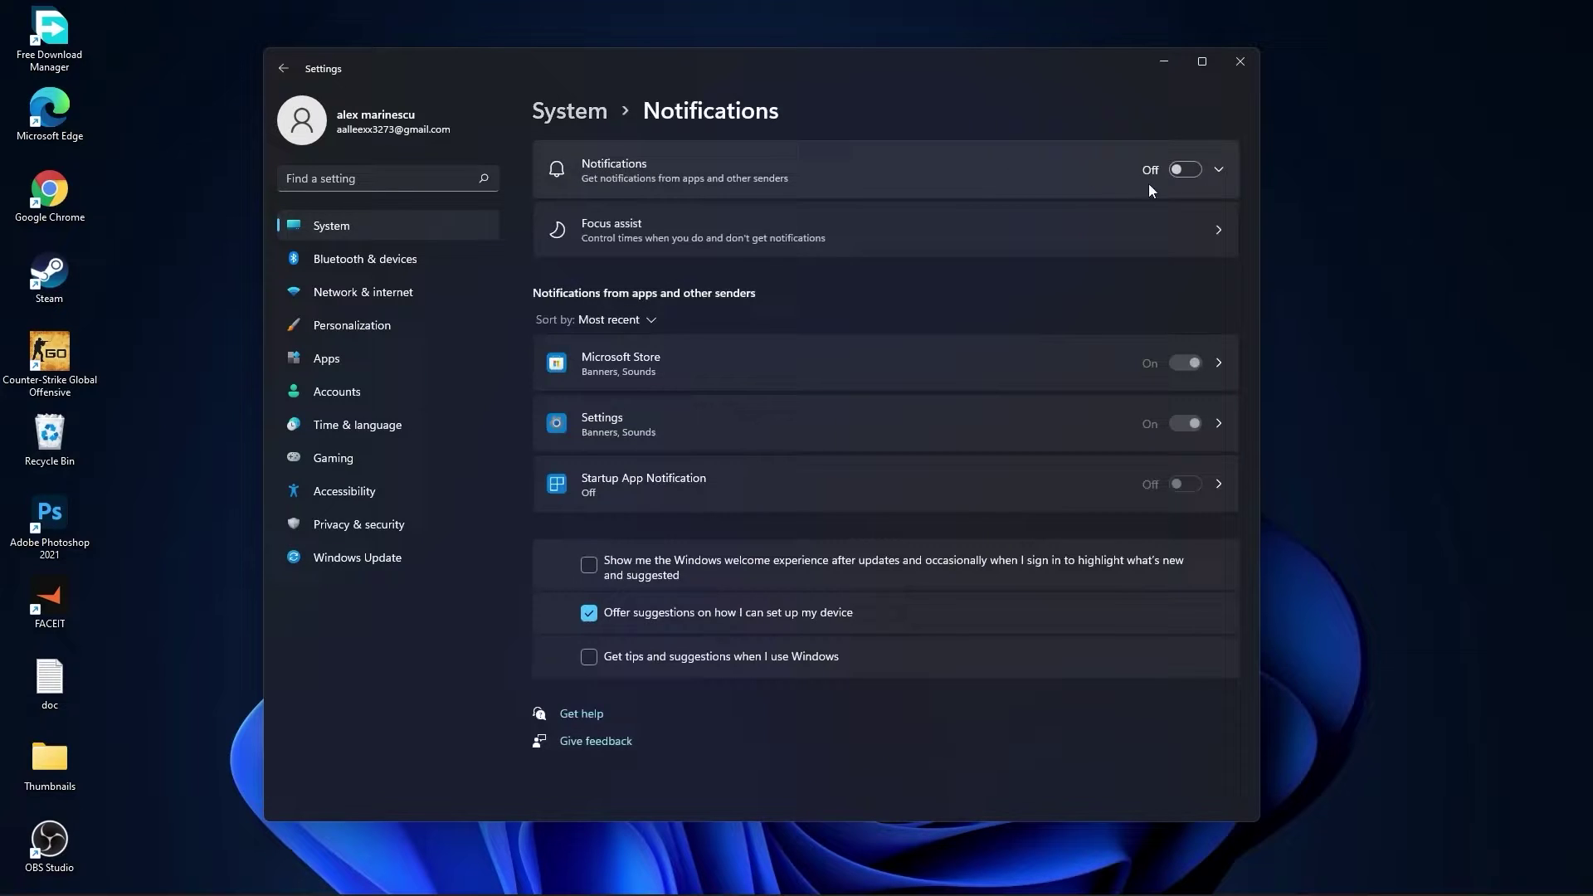
pyautogui.click(575, 112)
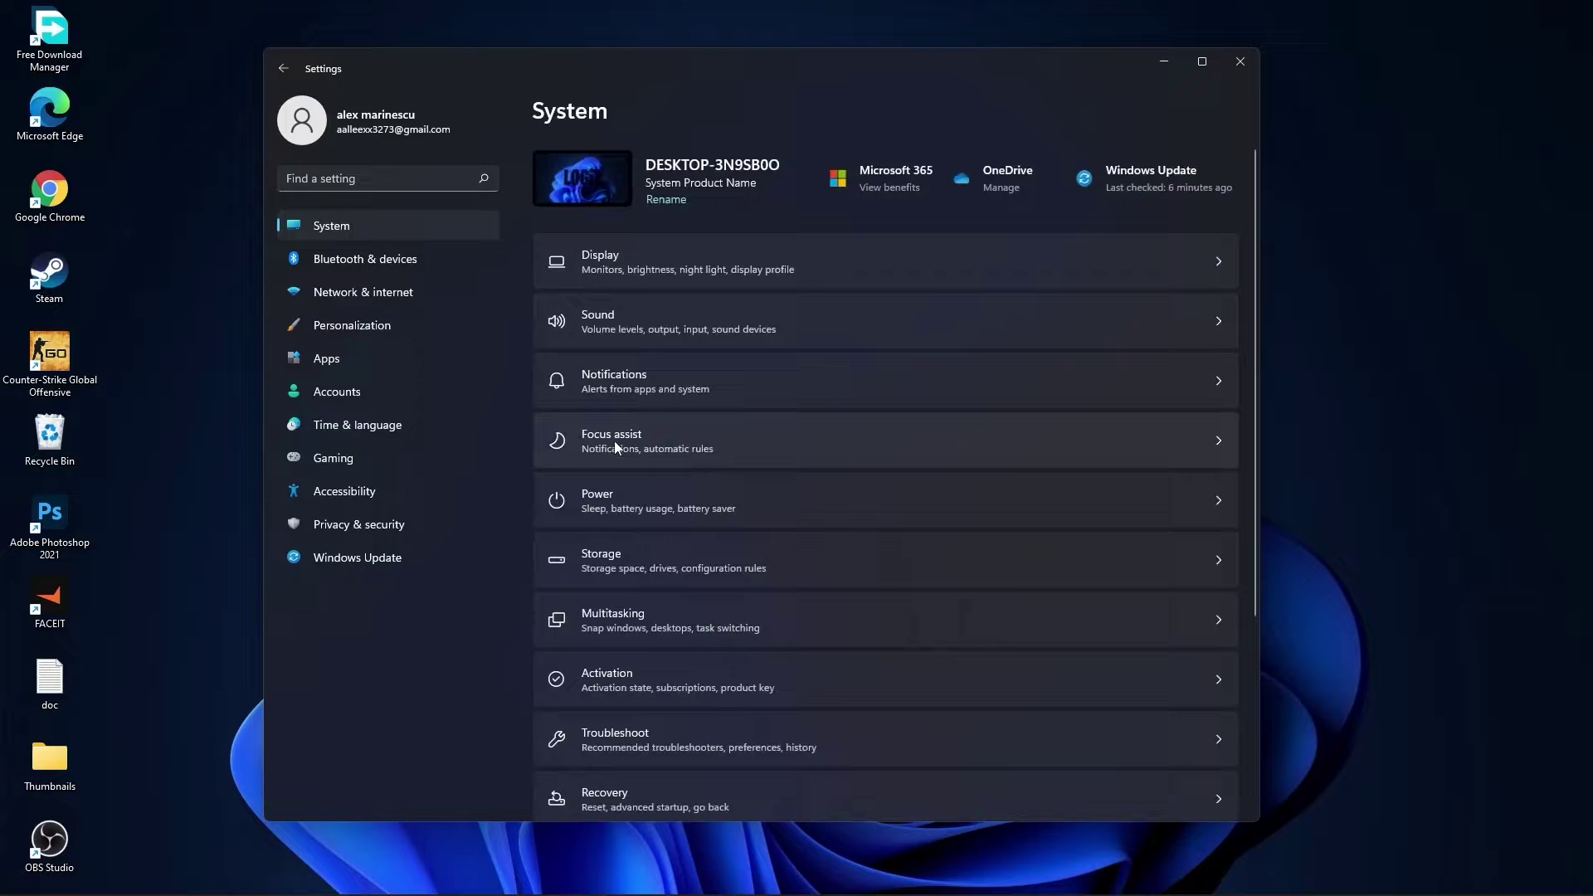
pyautogui.click(611, 446)
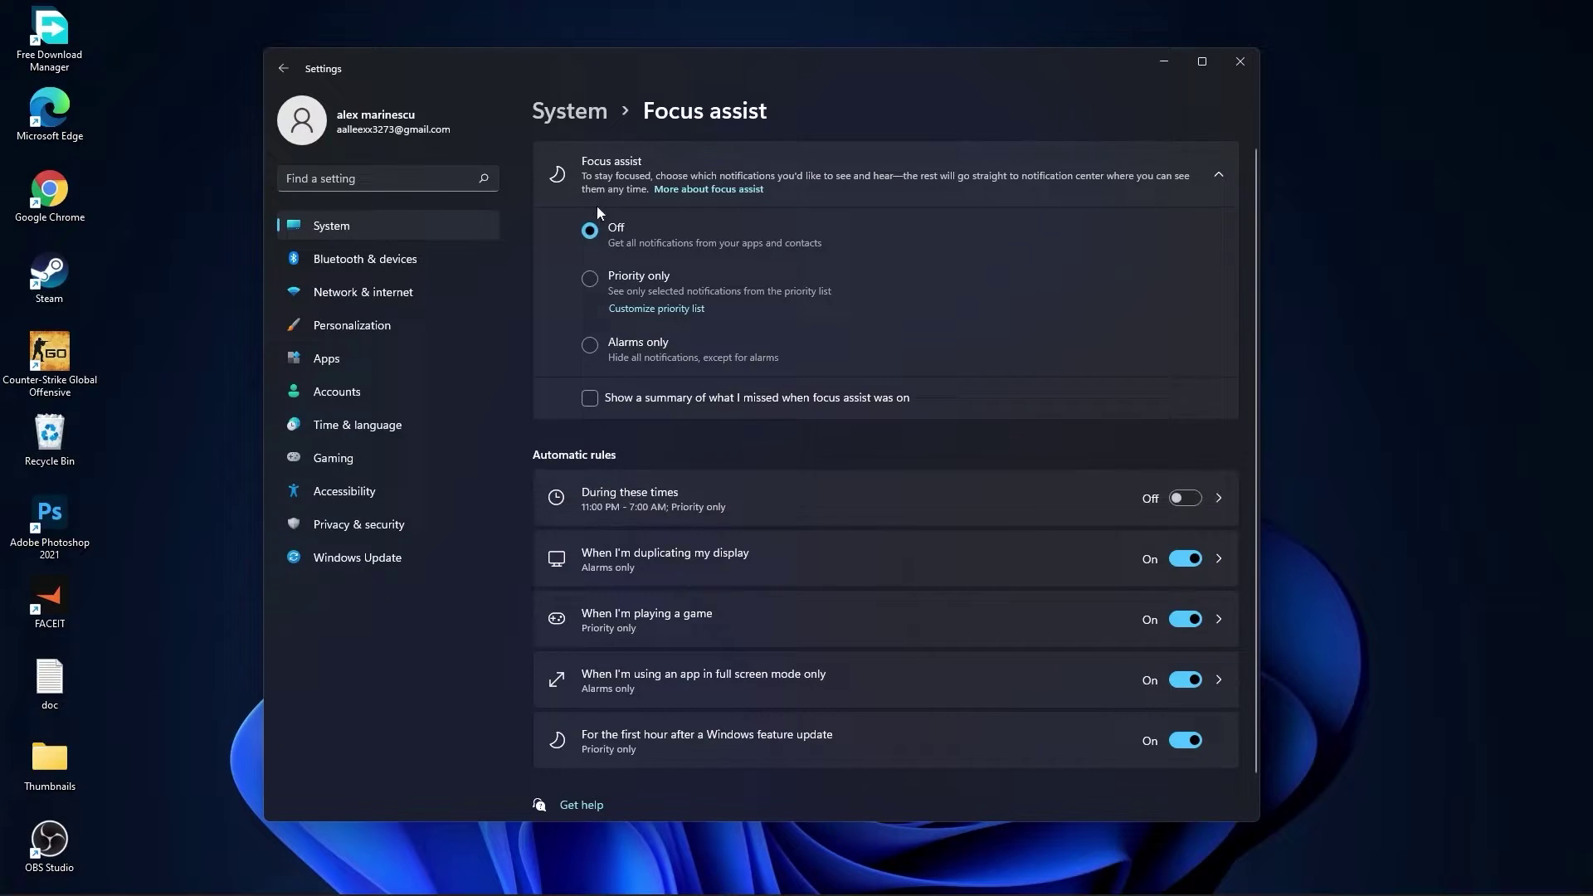
pyautogui.click(582, 114)
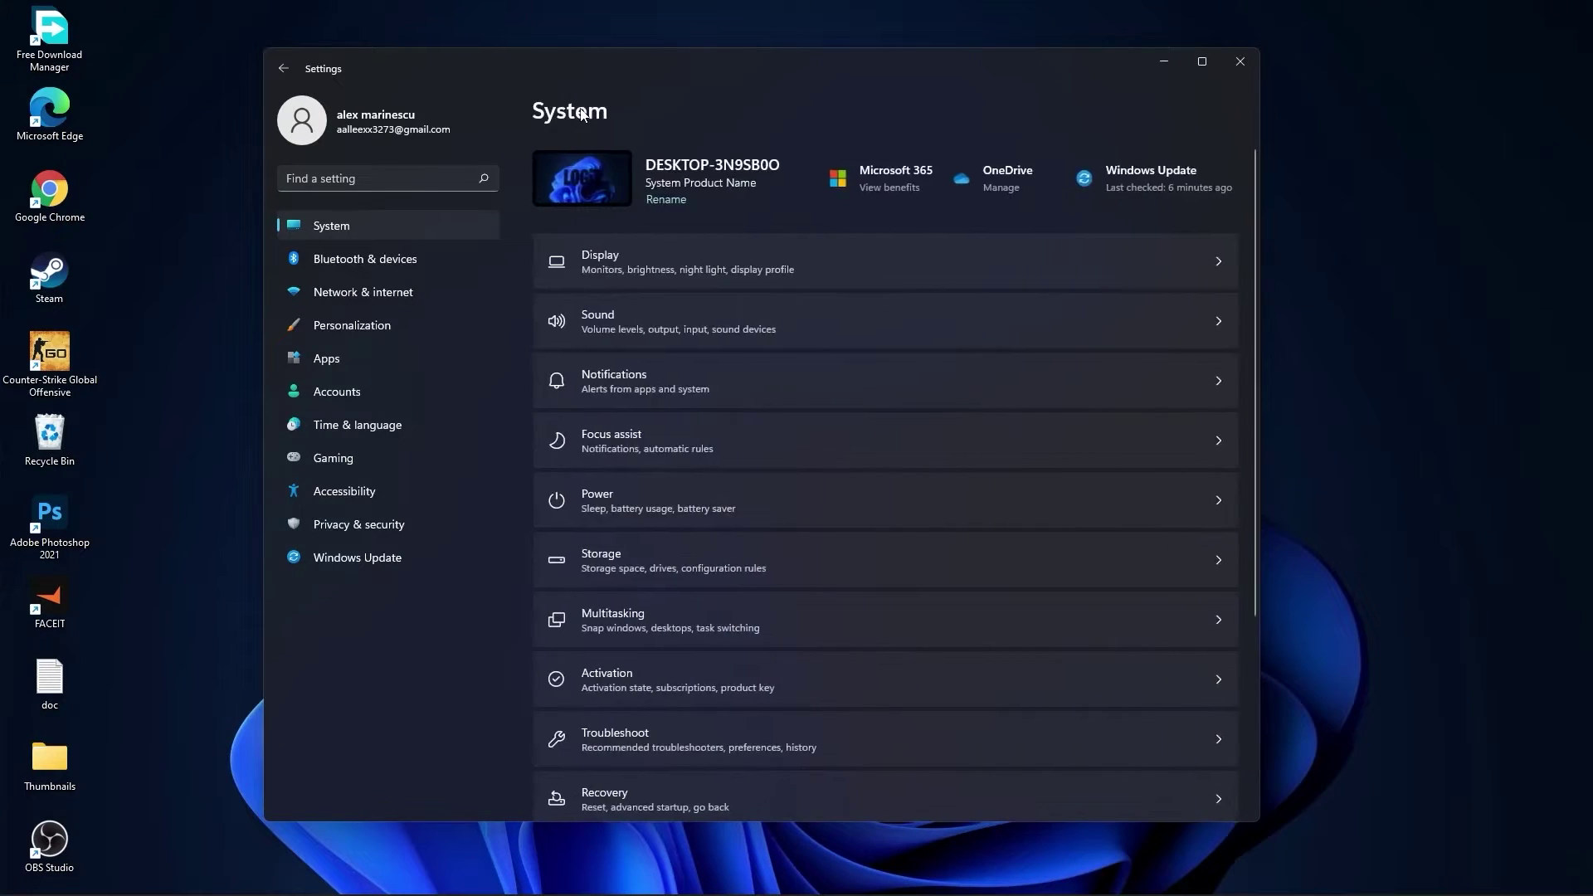
# - Switch the Power mode on System > Power to Best performance
pyautogui.click(609, 489)
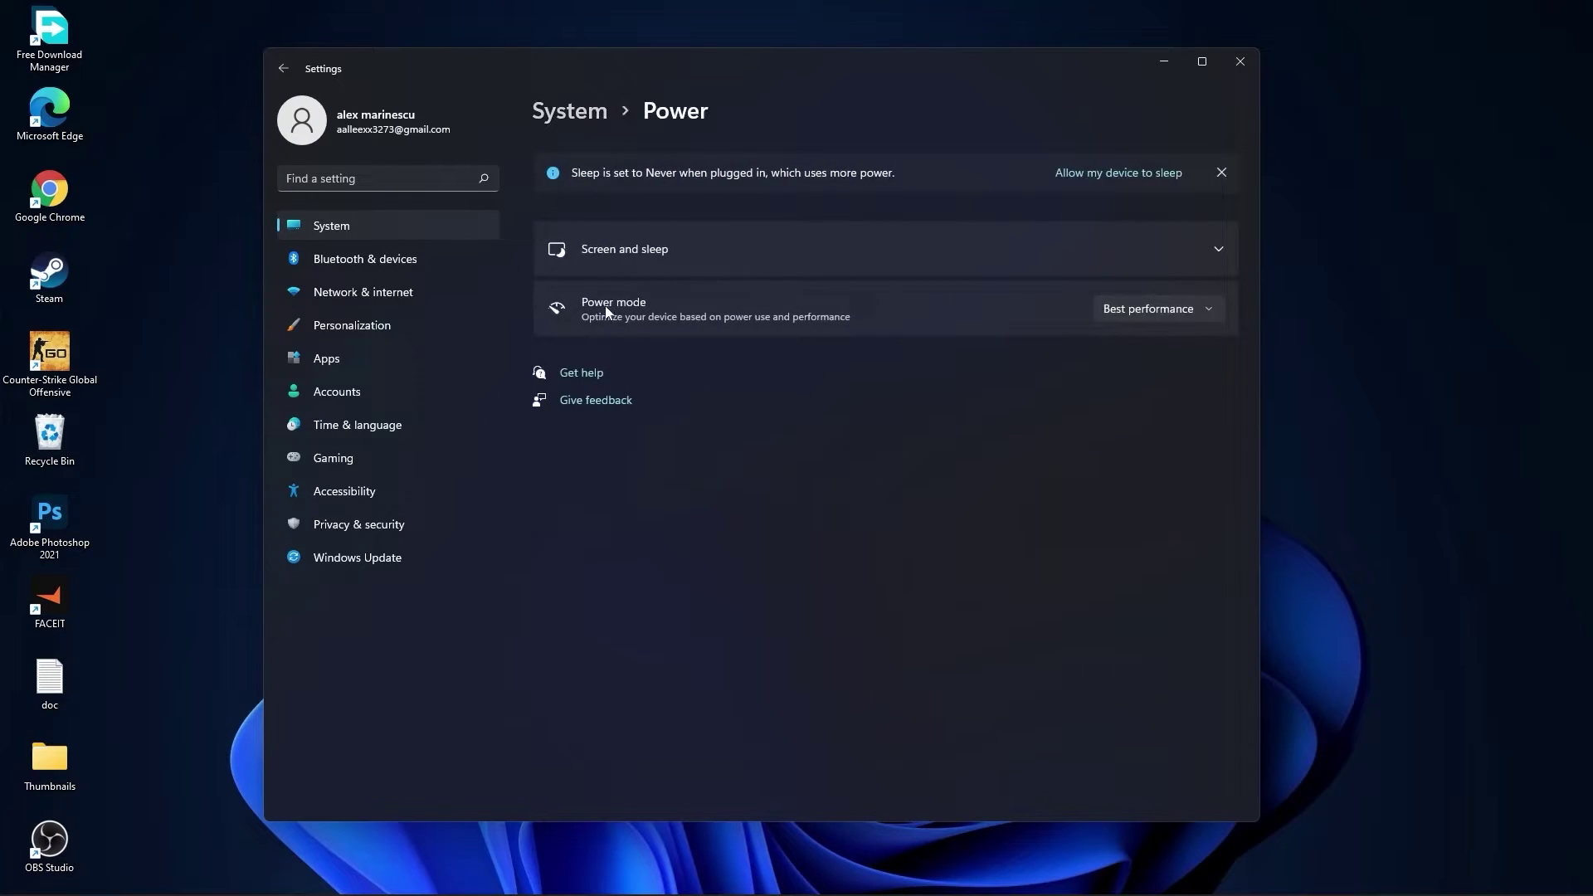
pyautogui.click(1116, 317)
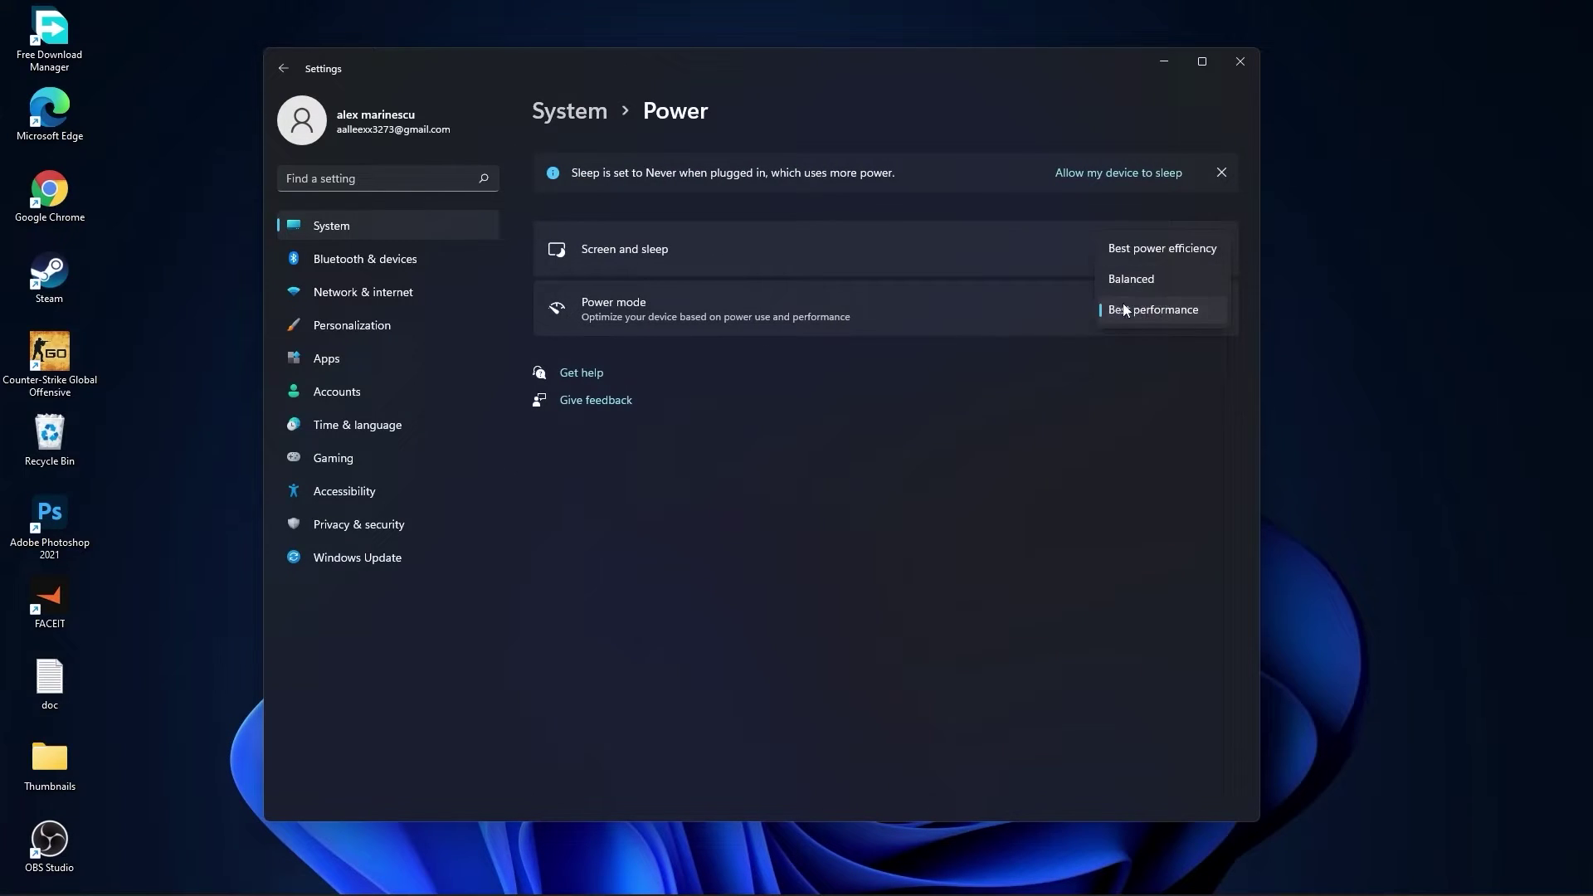
pyautogui.click(1160, 315)
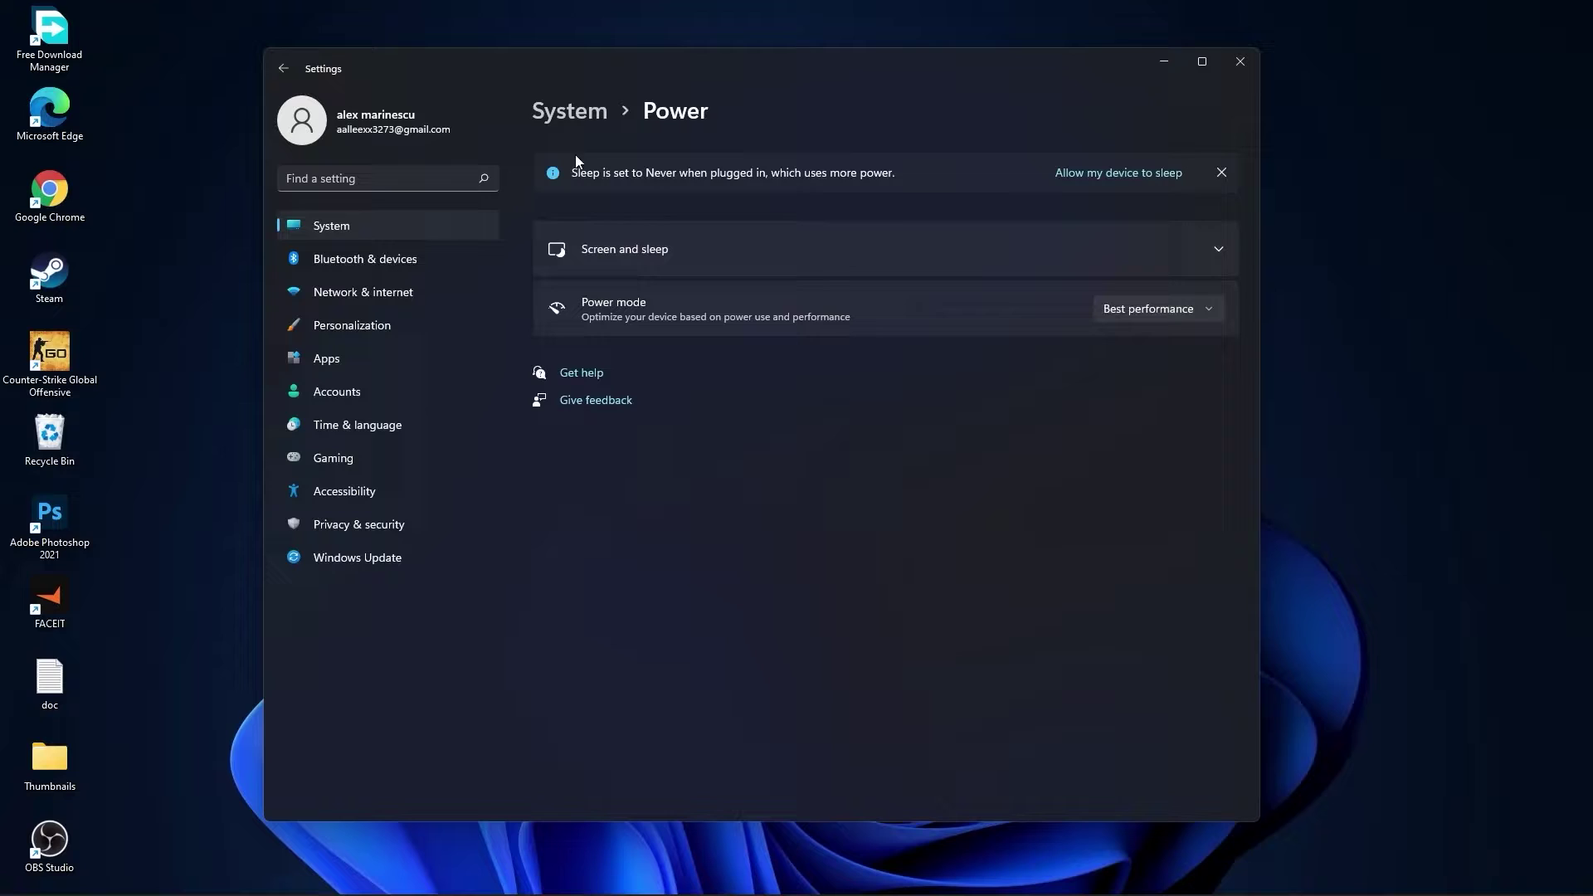
pyautogui.click(566, 114)
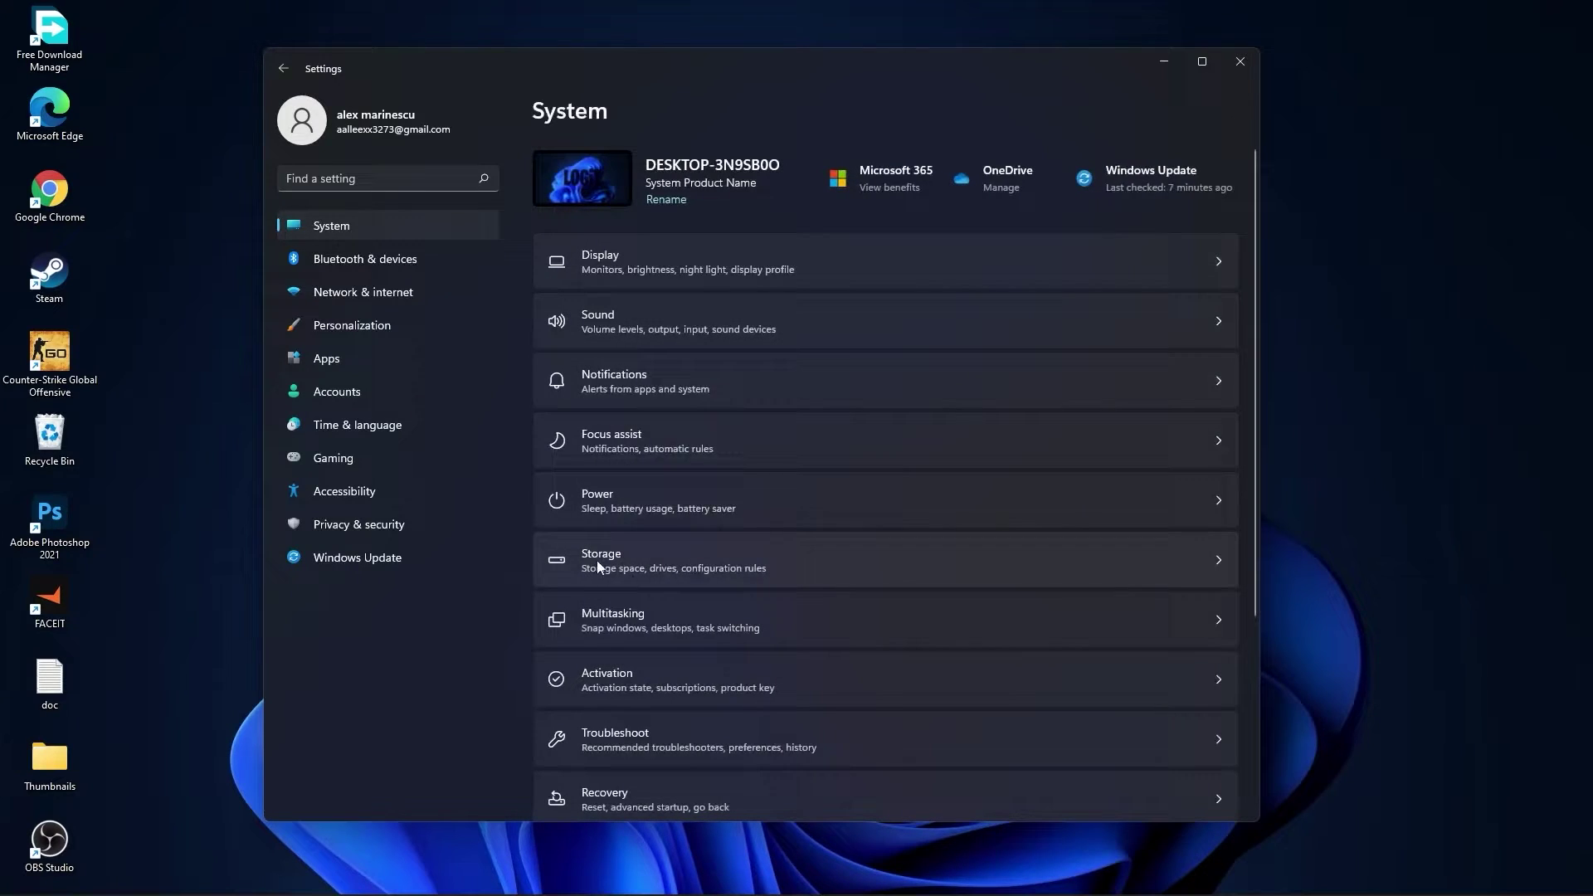
# - Clean up Downloads and previous Windows installation files (45.3 GB) from Storage cleanup recommendations
pyautogui.click(614, 557)
pyautogui.scroll(-2, 625, 569)
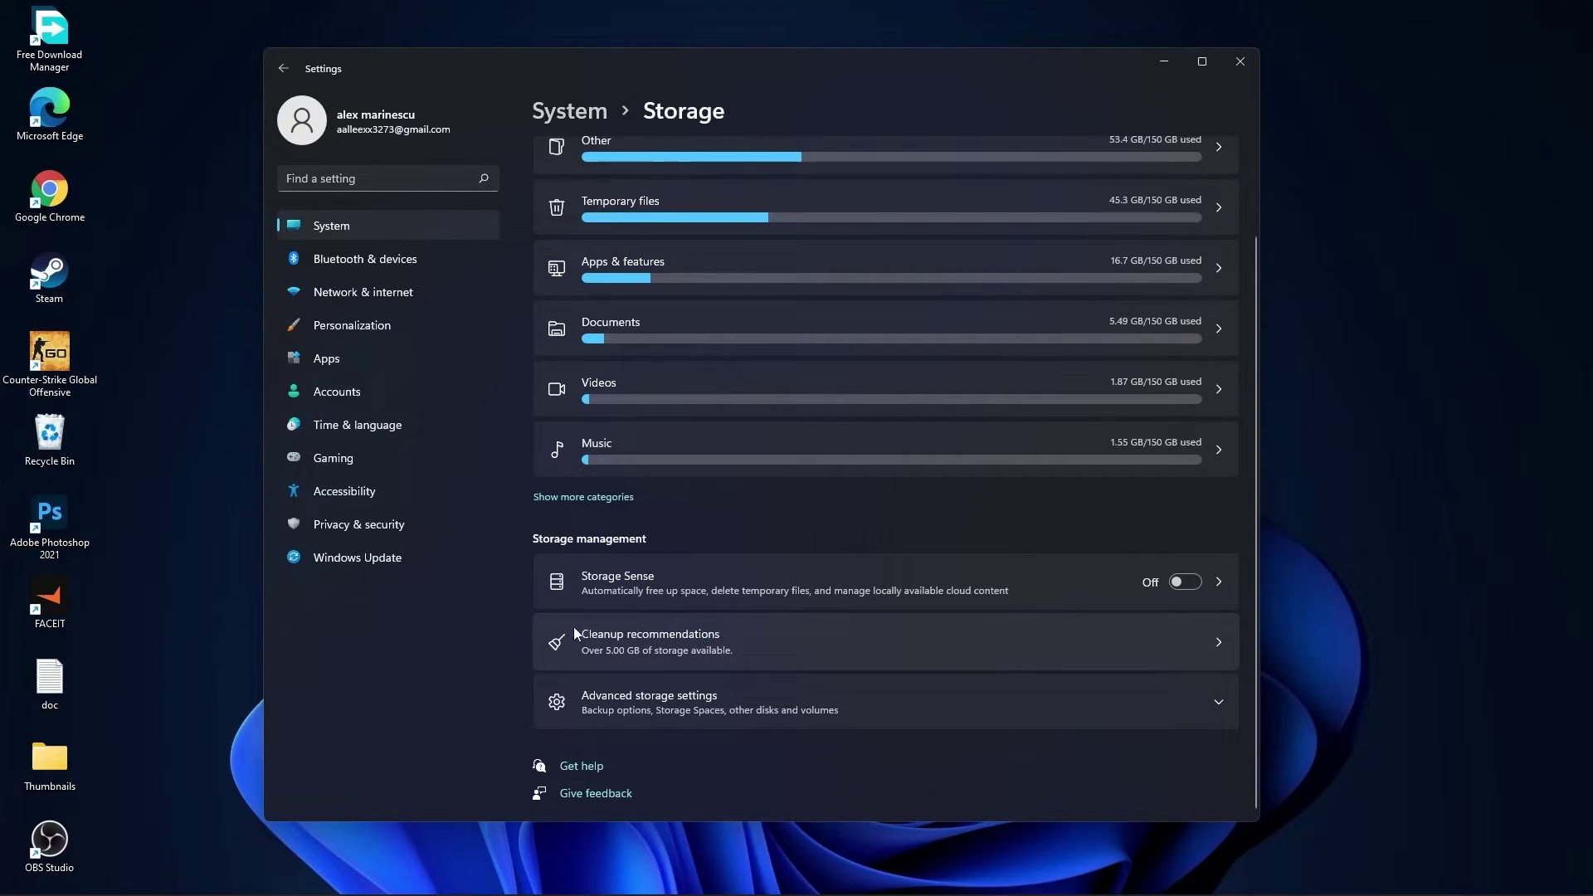
pyautogui.click(649, 635)
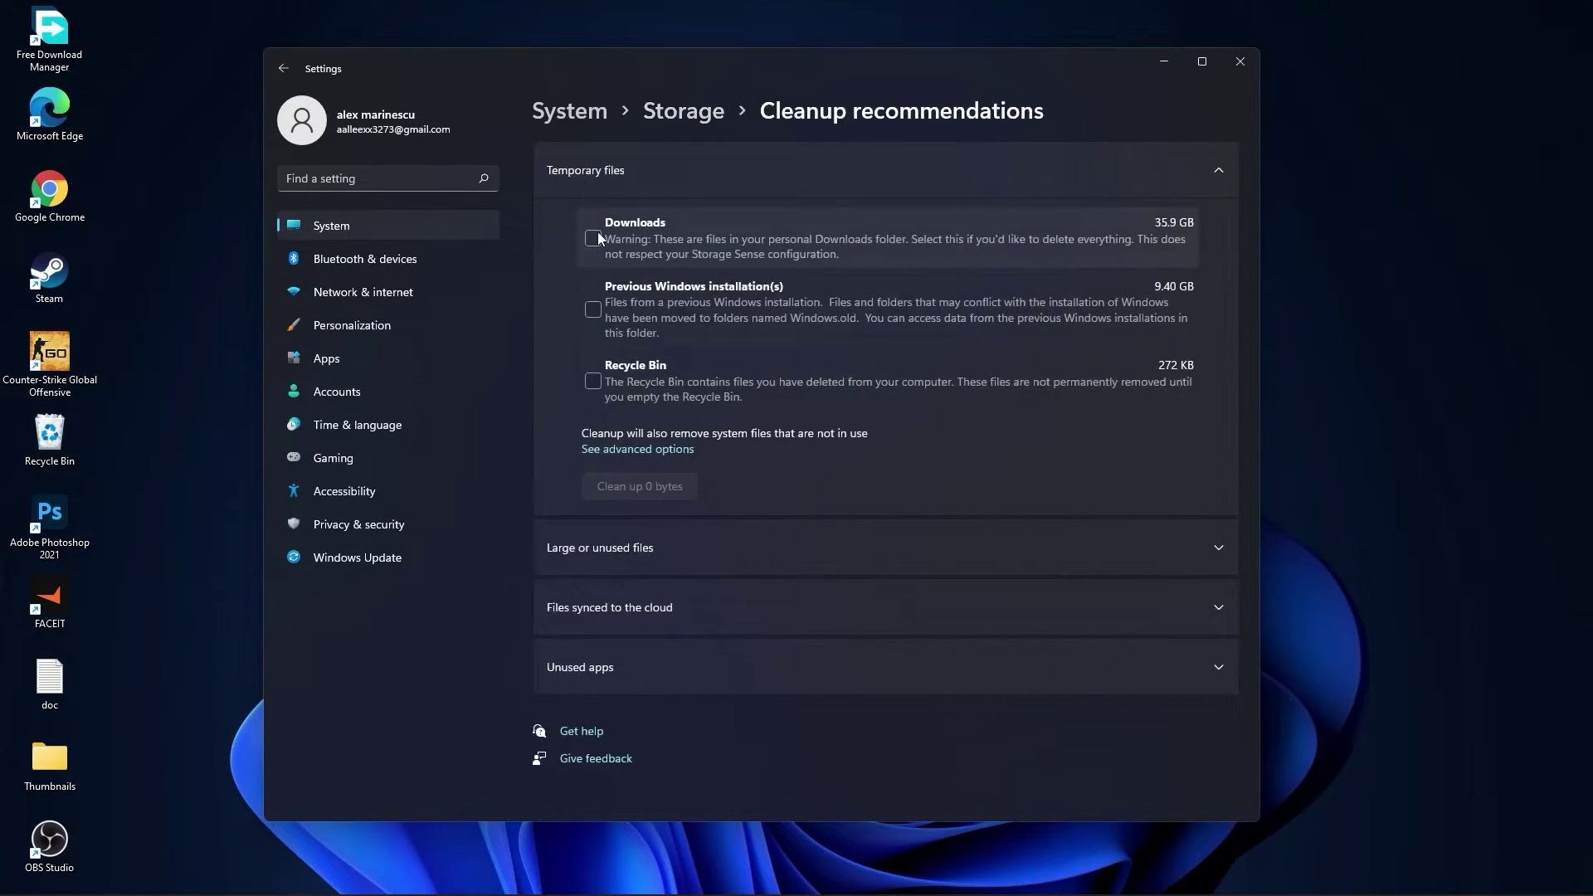
pyautogui.click(595, 238)
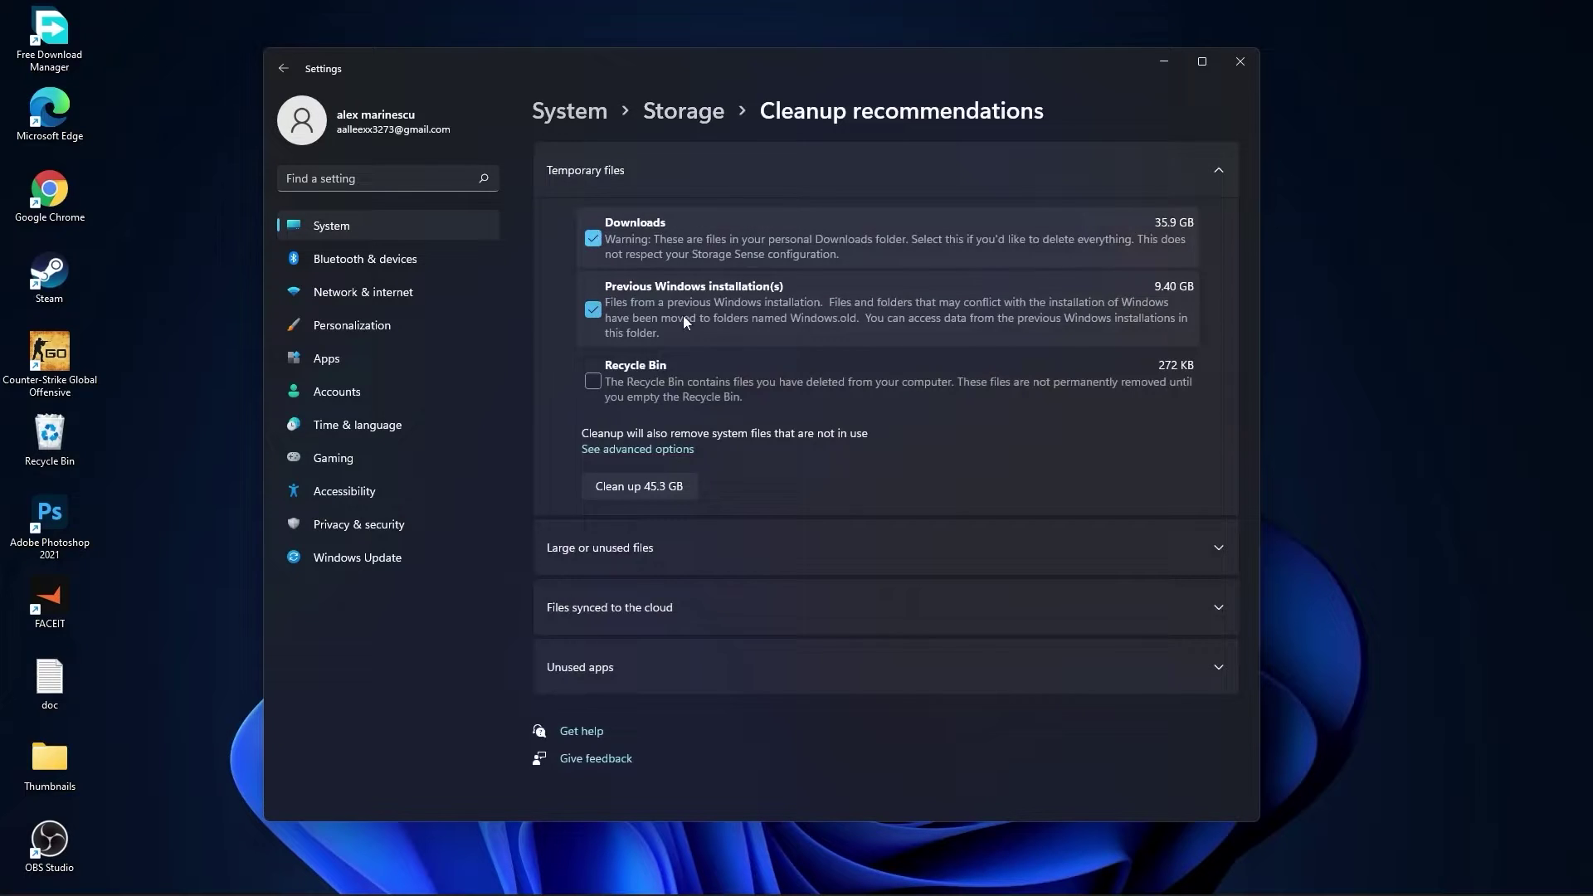
pyautogui.click(639, 487)
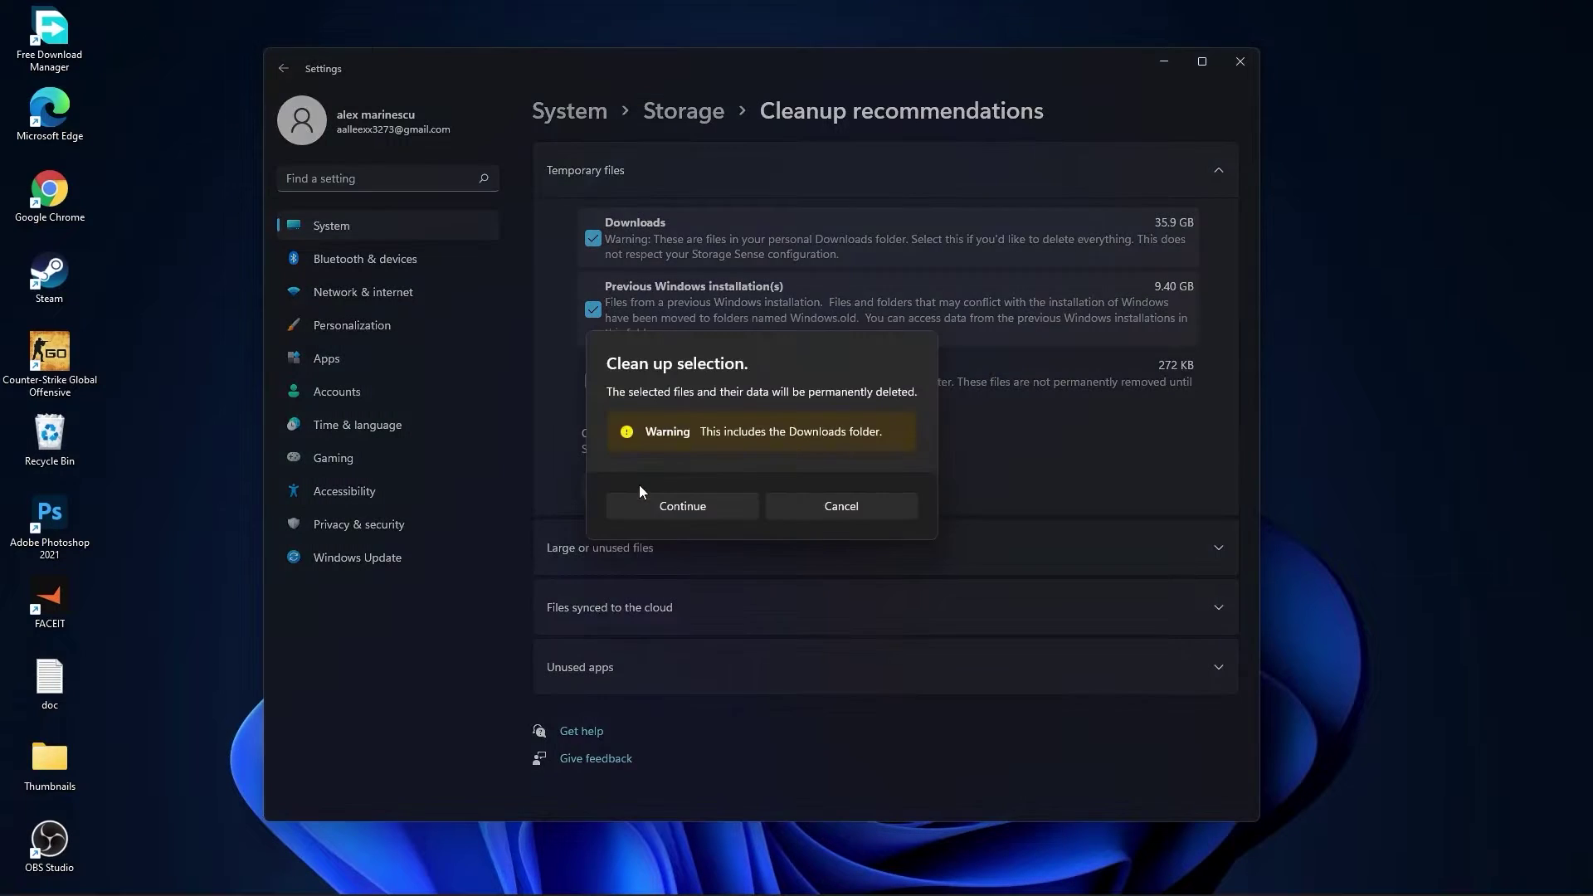
pyautogui.click(695, 506)
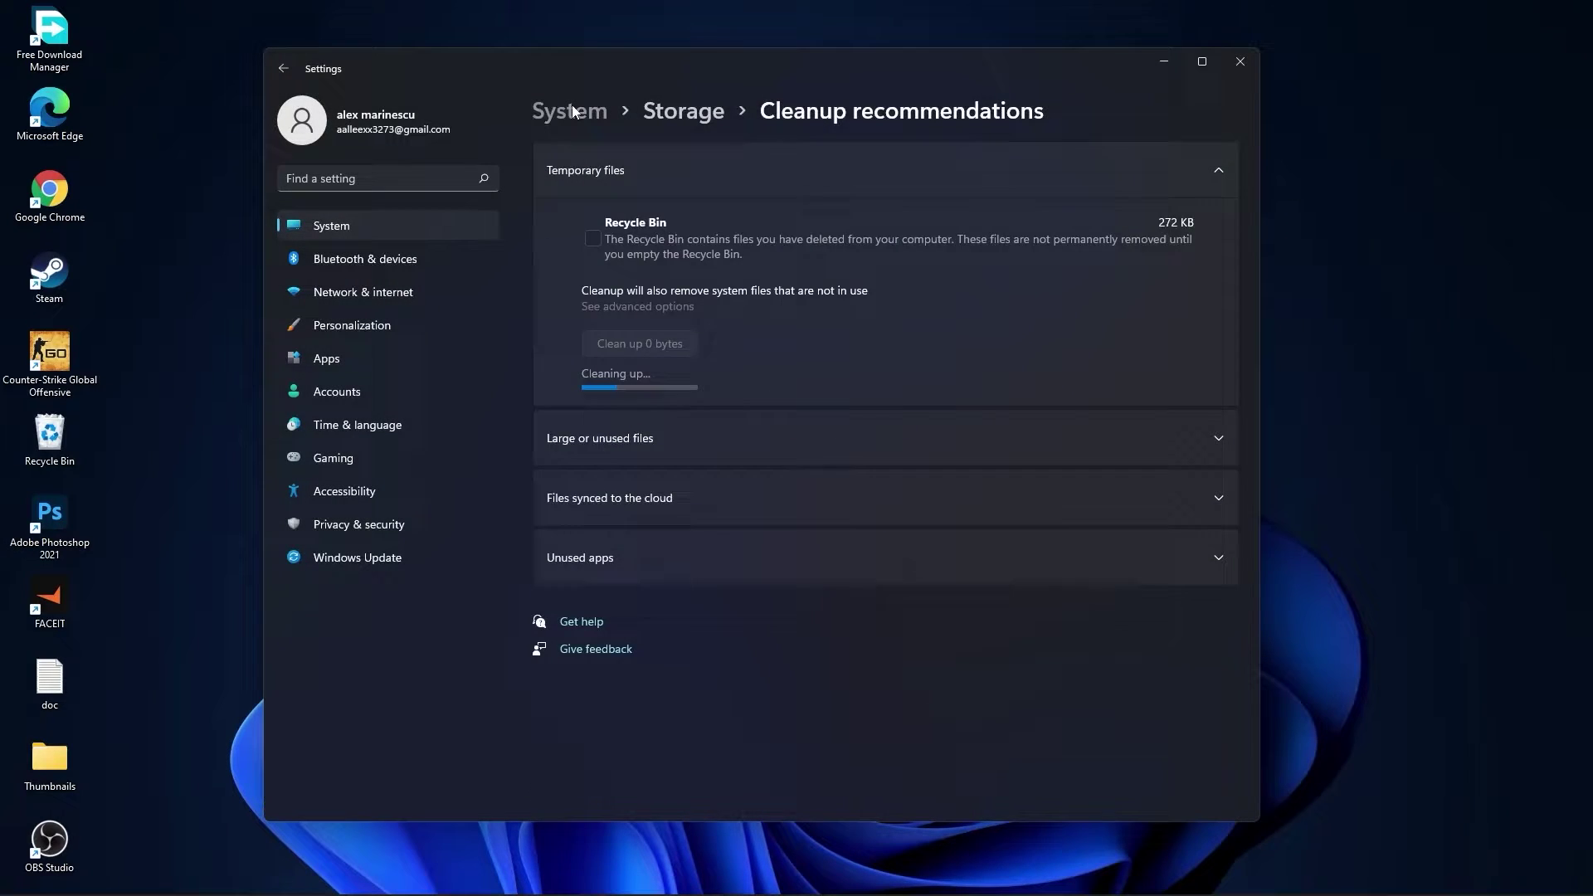
pyautogui.click(570, 107)
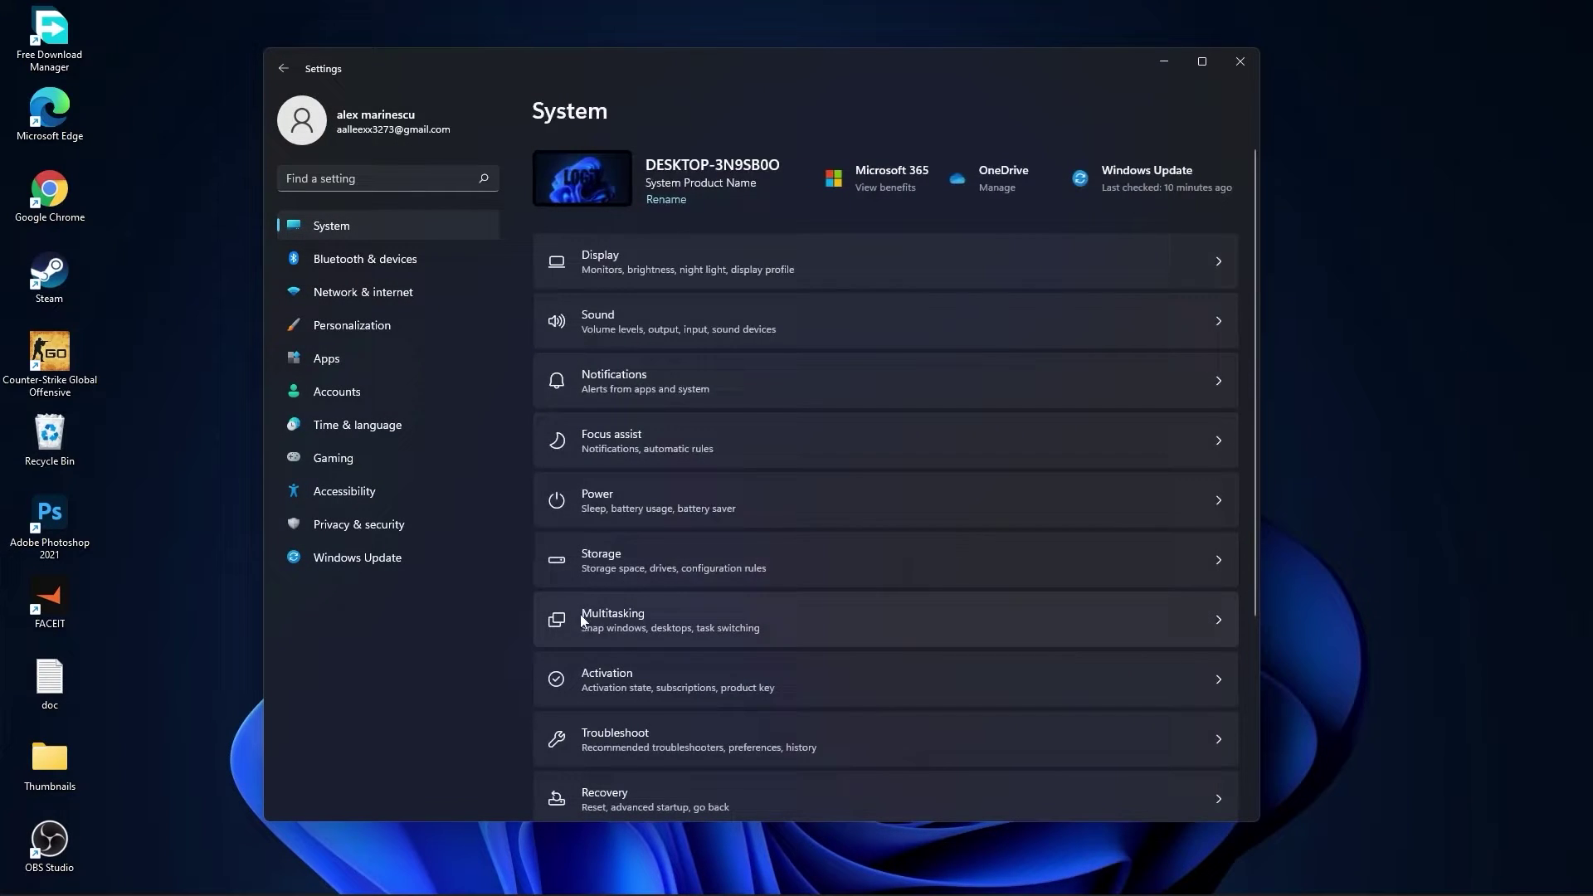
# - Confirm snap windows in Multitasking and Remote Desktop are both off
pyautogui.click(635, 615)
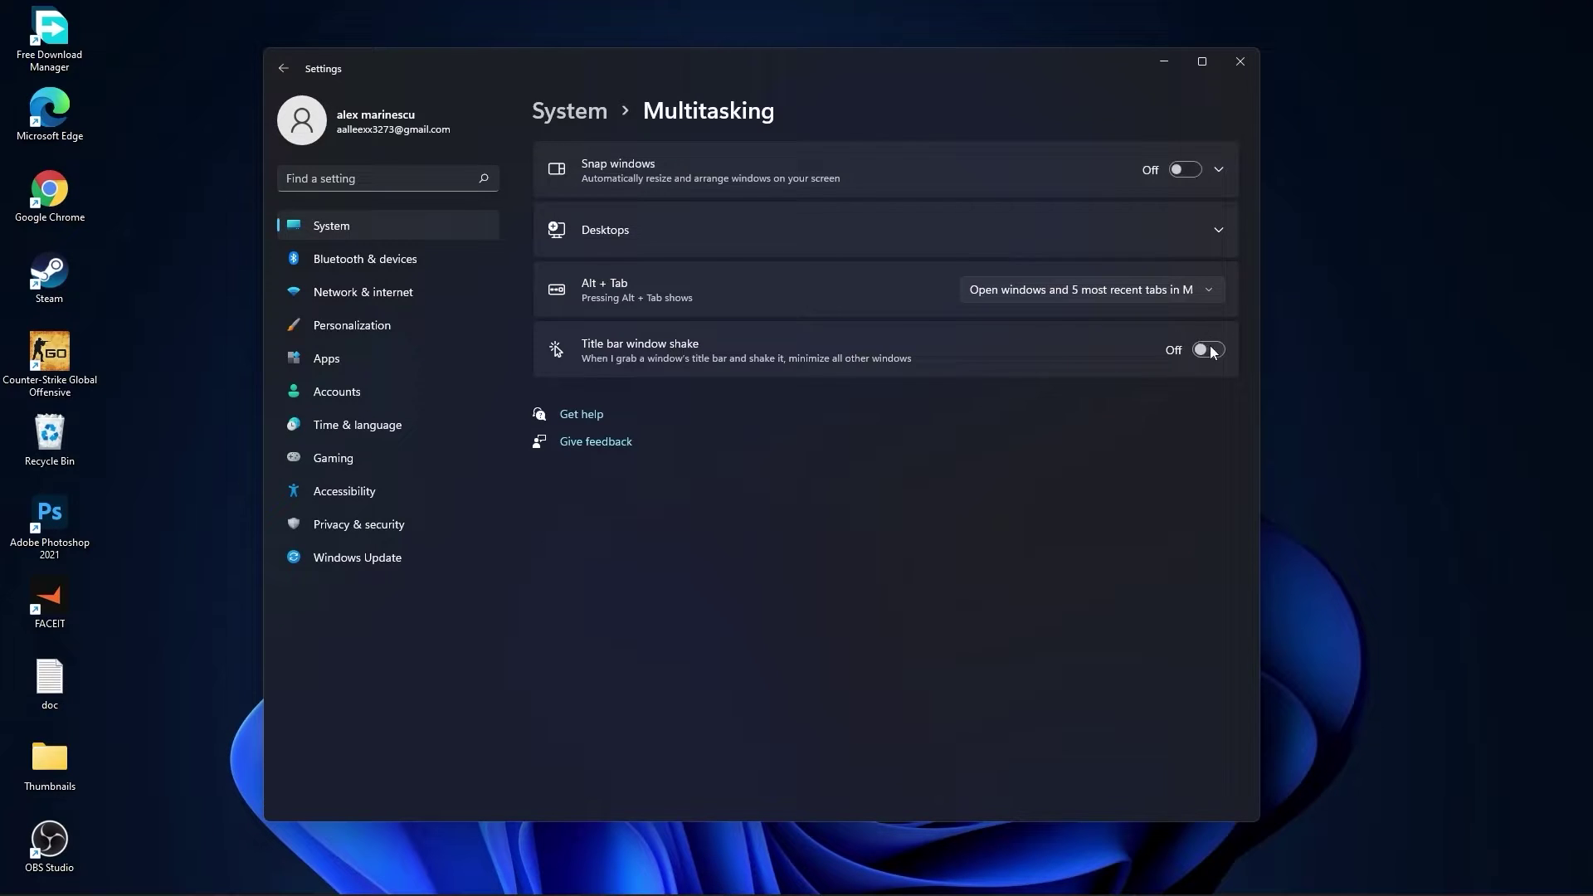
pyautogui.click(575, 123)
pyautogui.scroll(-5, 864, 565)
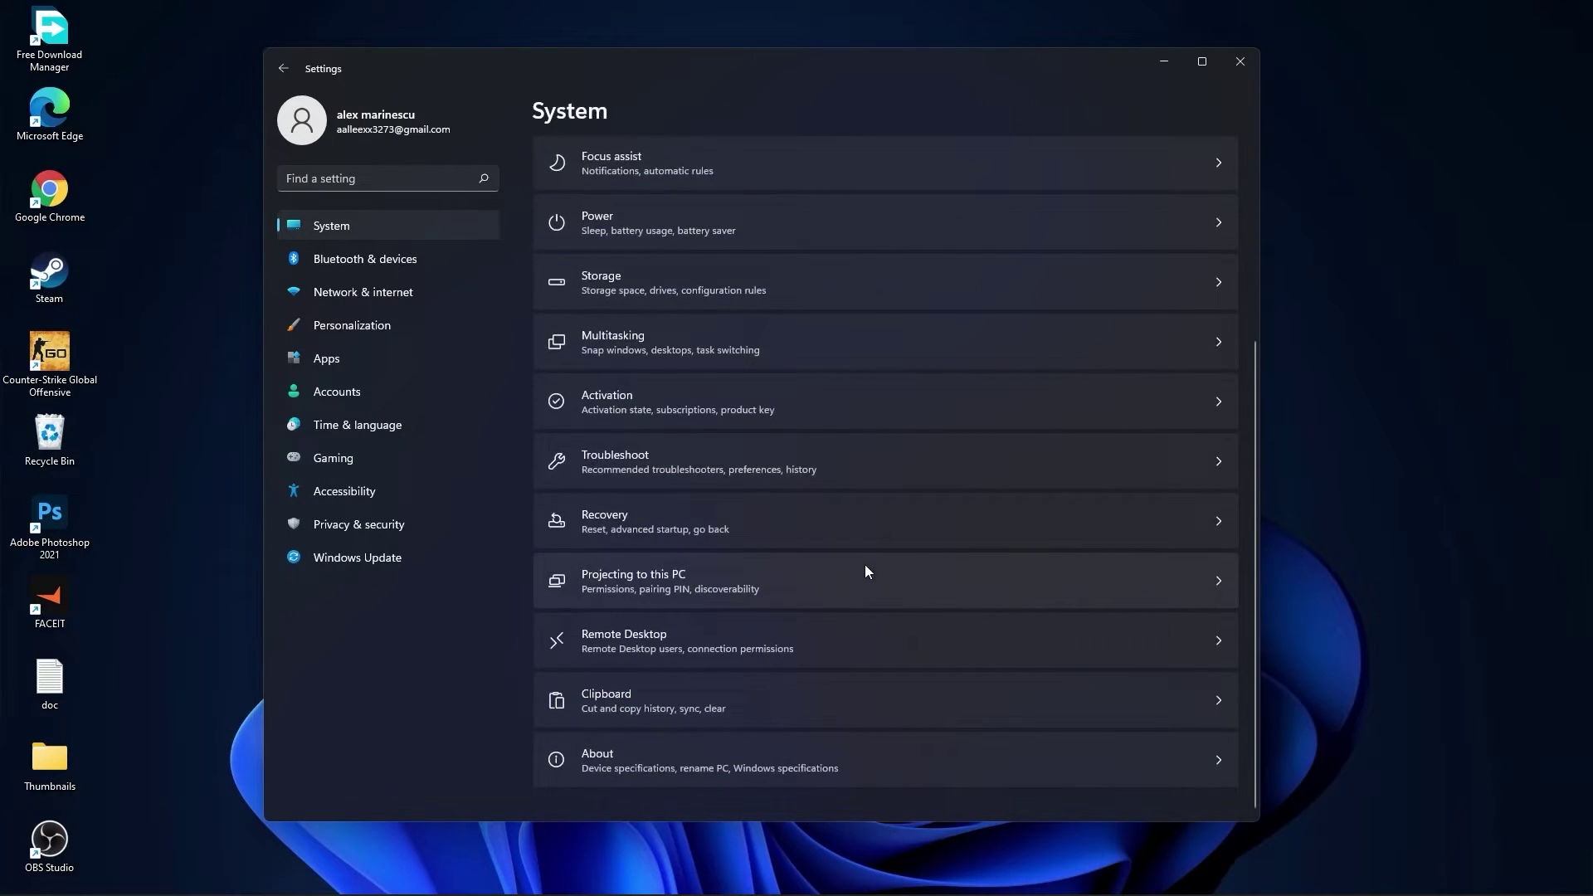
pyautogui.click(624, 632)
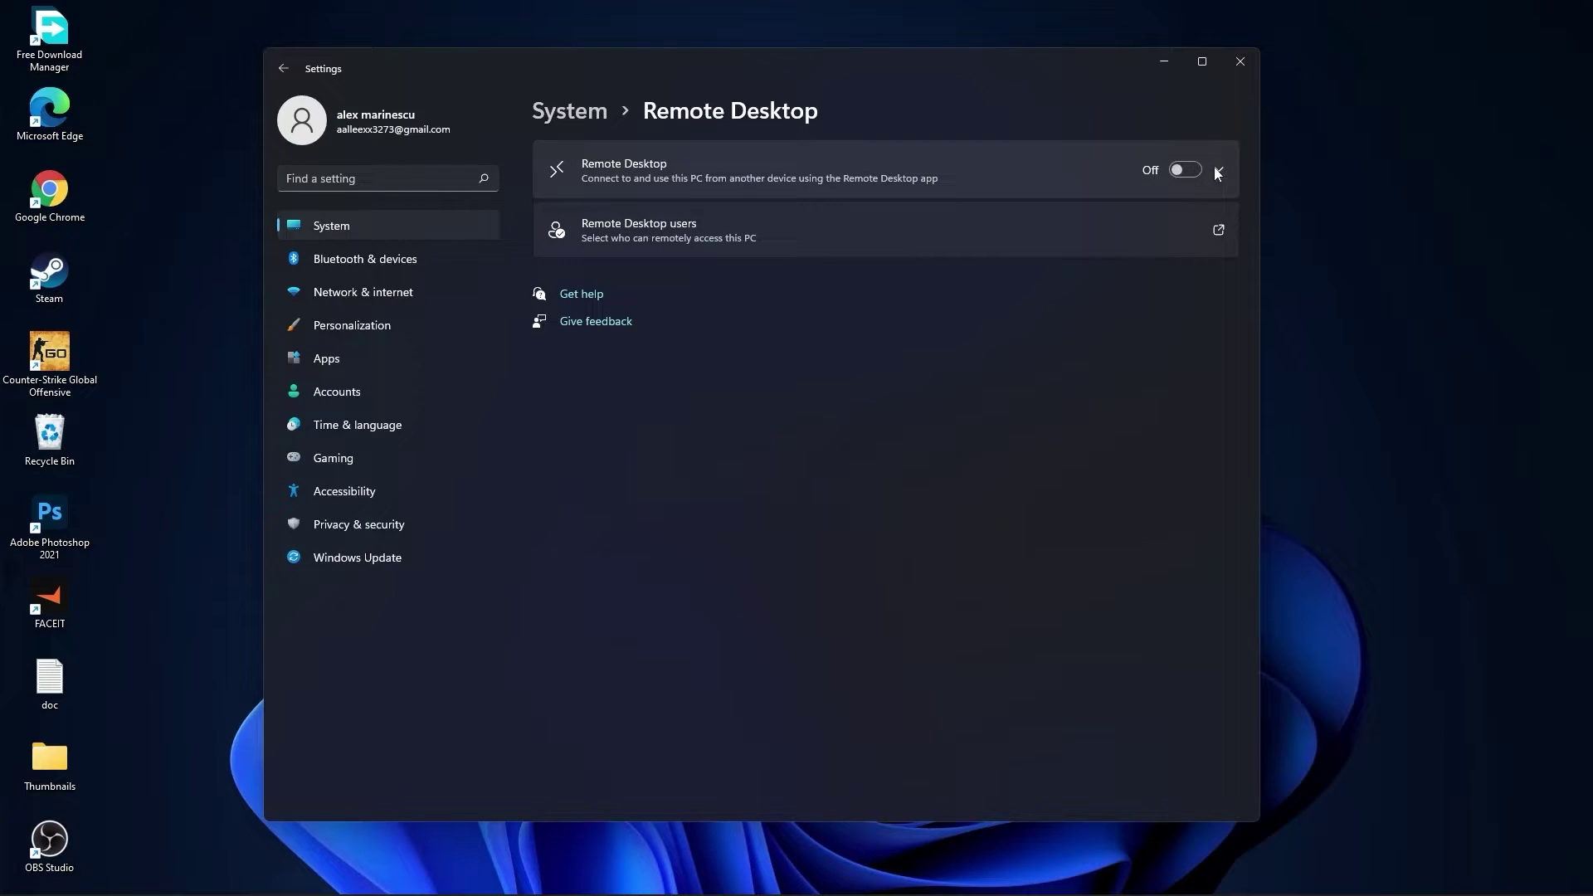
pyautogui.click(569, 110)
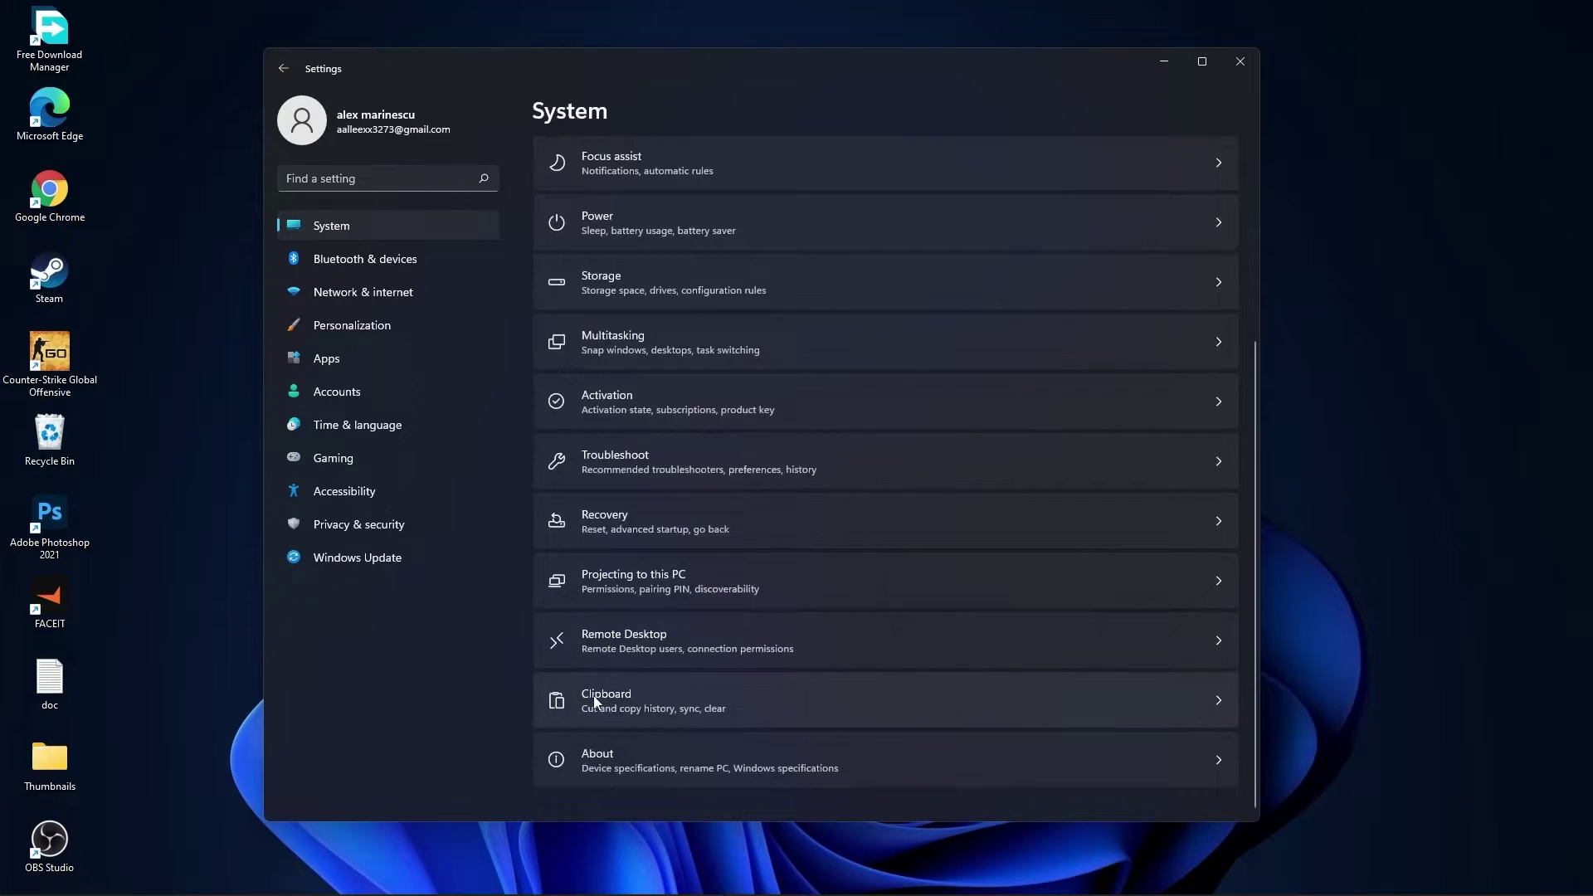
# - Confirm clipboard history is off, then go to Personalization
pyautogui.click(594, 698)
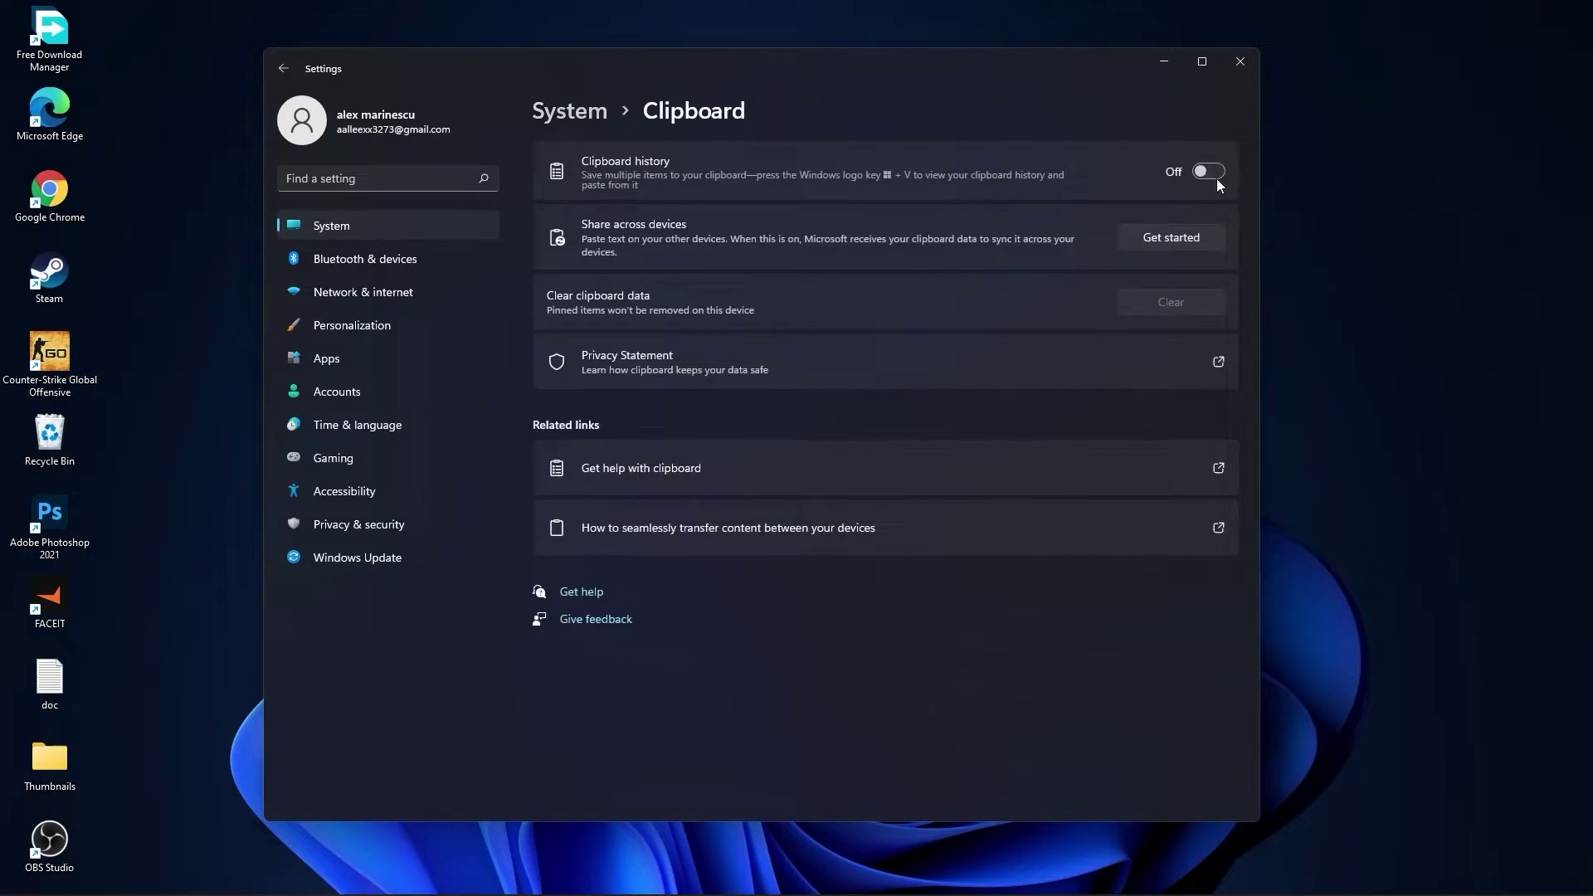
pyautogui.click(576, 112)
pyautogui.click(361, 327)
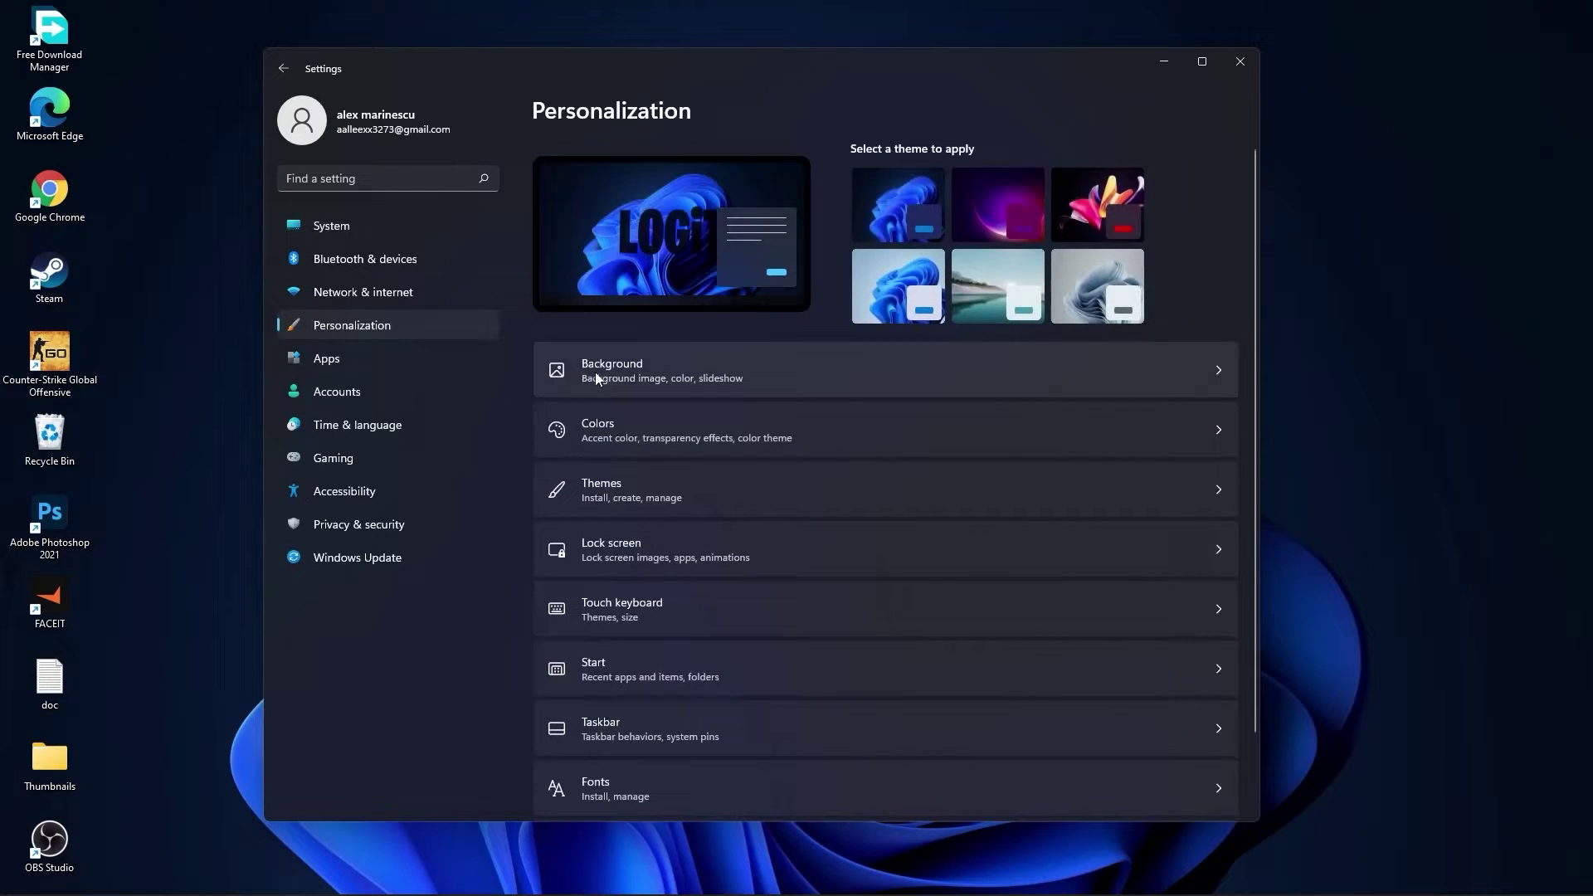
# - Keep the desktop background set to Picture
pyautogui.click(624, 361)
pyautogui.click(1149, 341)
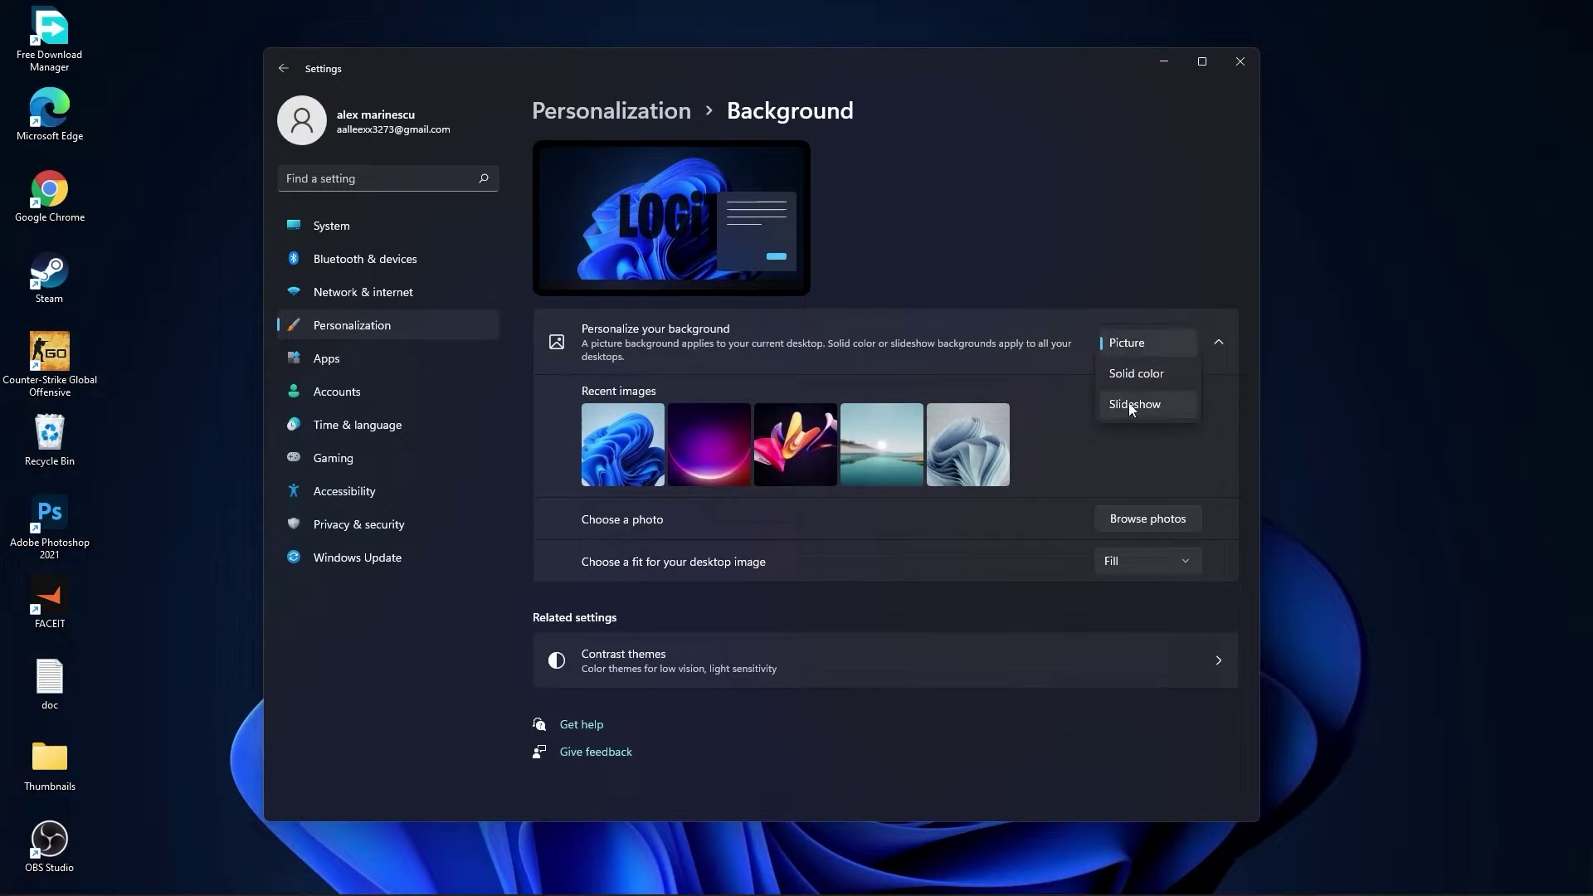
pyautogui.click(1158, 433)
# - Browse the 73 installed apps in Apps & features and view Photoshop's modify/uninstall options
pyautogui.click(296, 359)
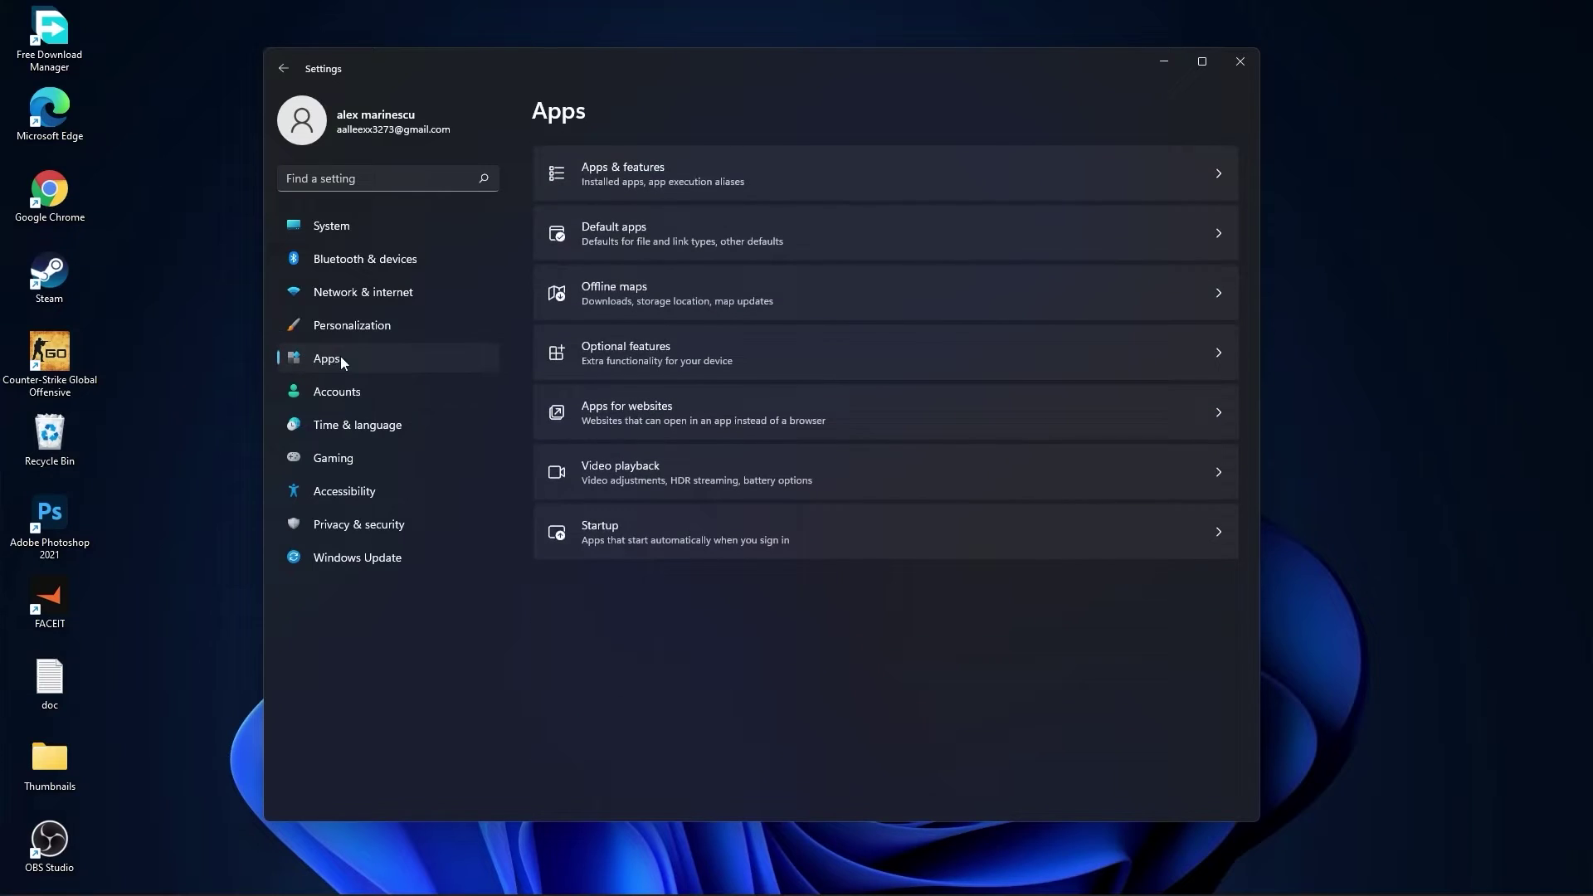
pyautogui.click(628, 172)
pyautogui.scroll(-2, 923, 569)
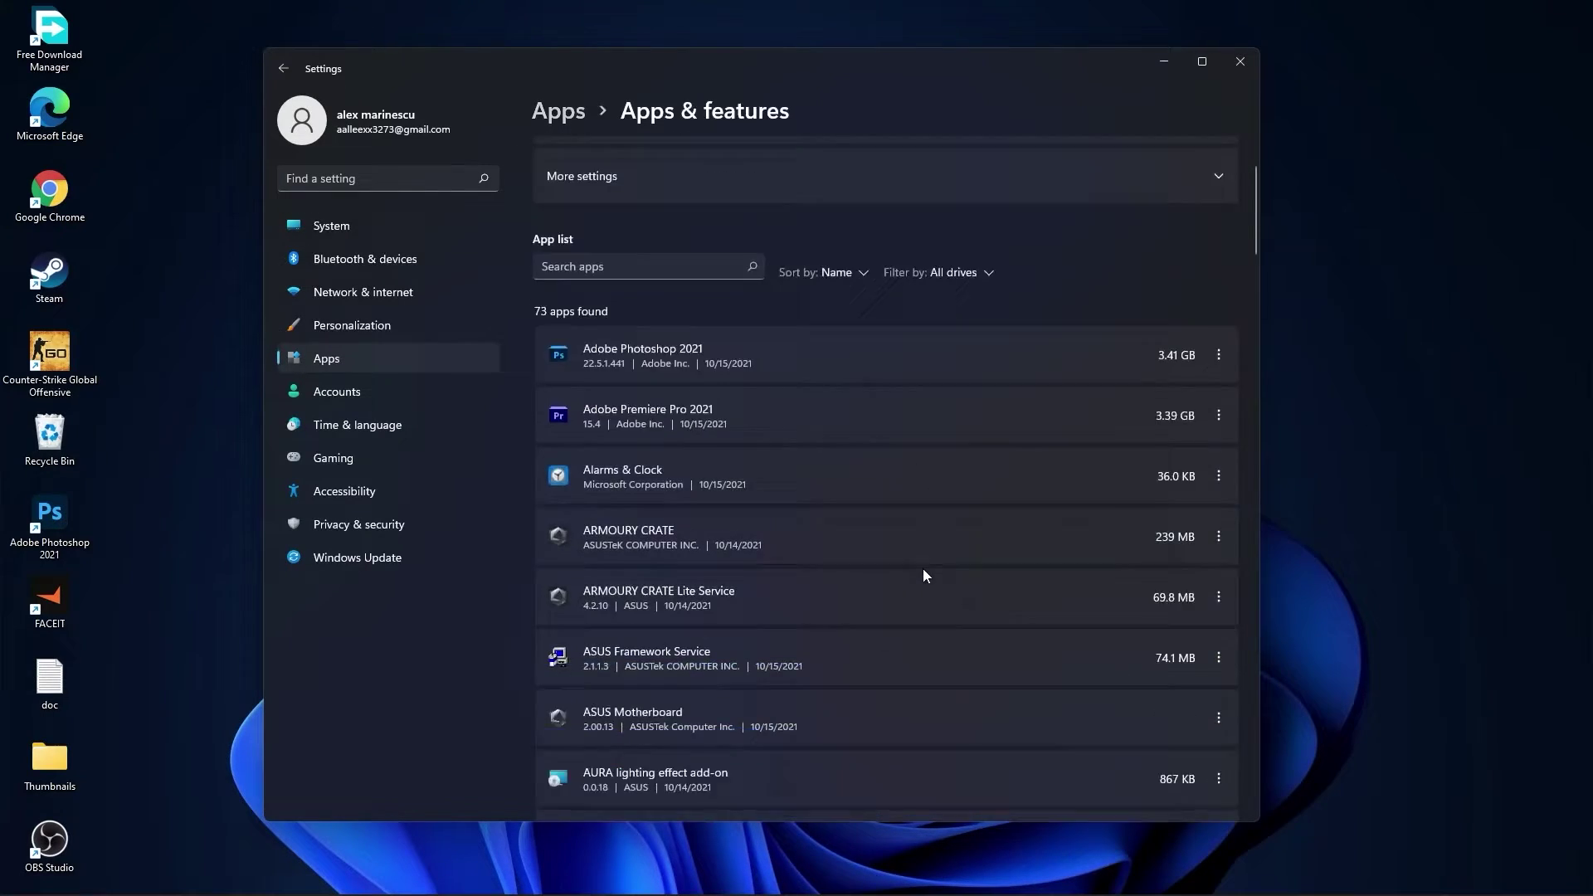
pyautogui.scroll(-2, 922, 583)
pyautogui.scroll(2, 921, 583)
pyautogui.scroll(2, 921, 583)
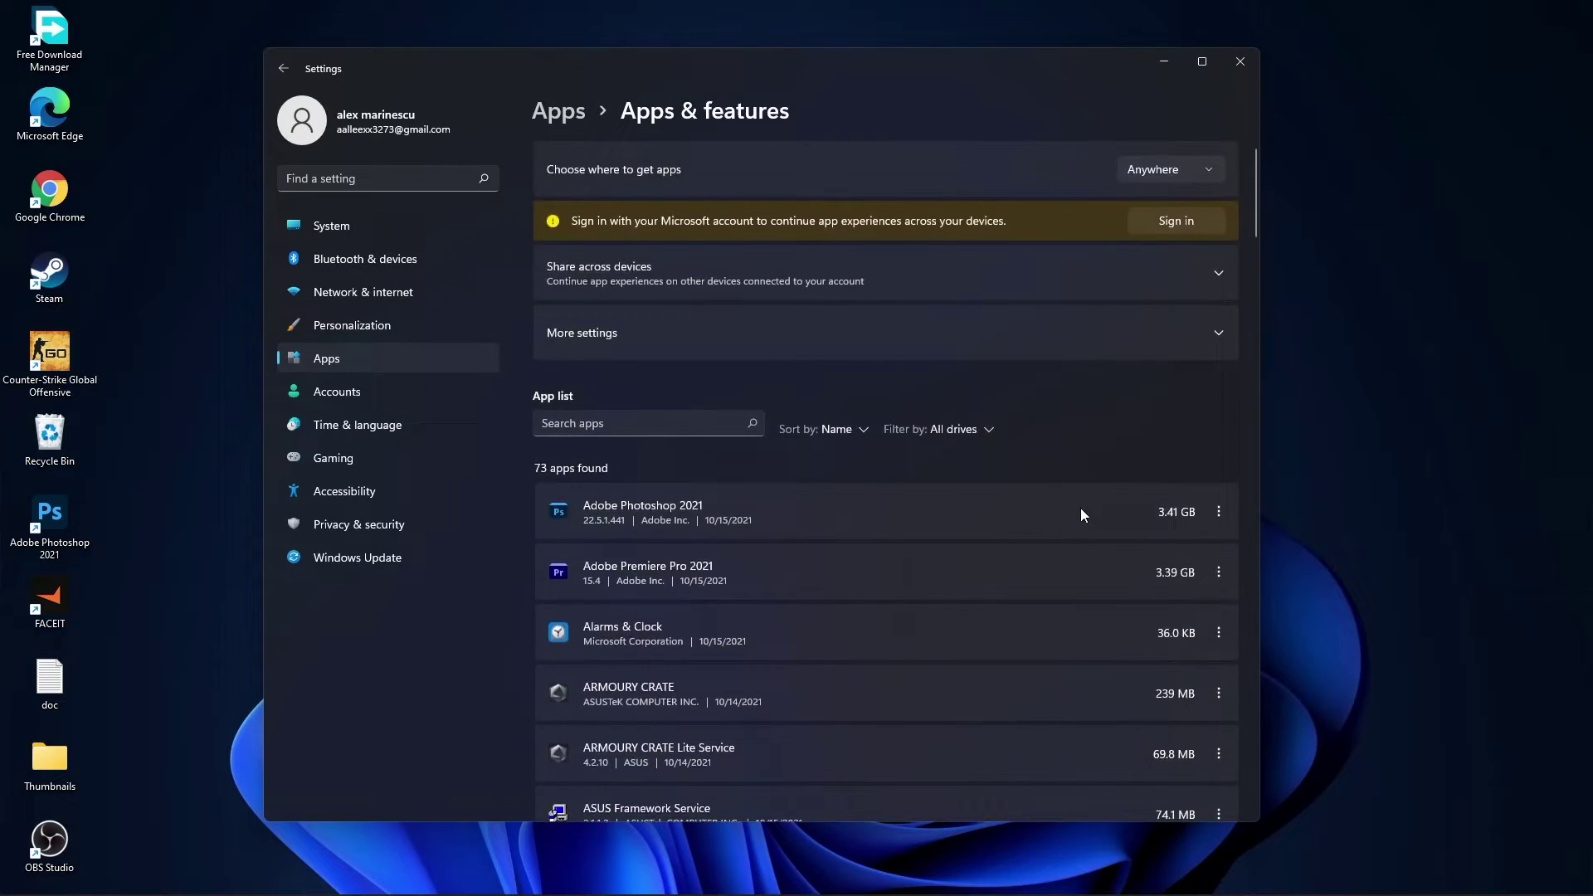
pyautogui.click(1218, 513)
# - Stop the controller button from opening Xbox Game Bar
pyautogui.click(333, 464)
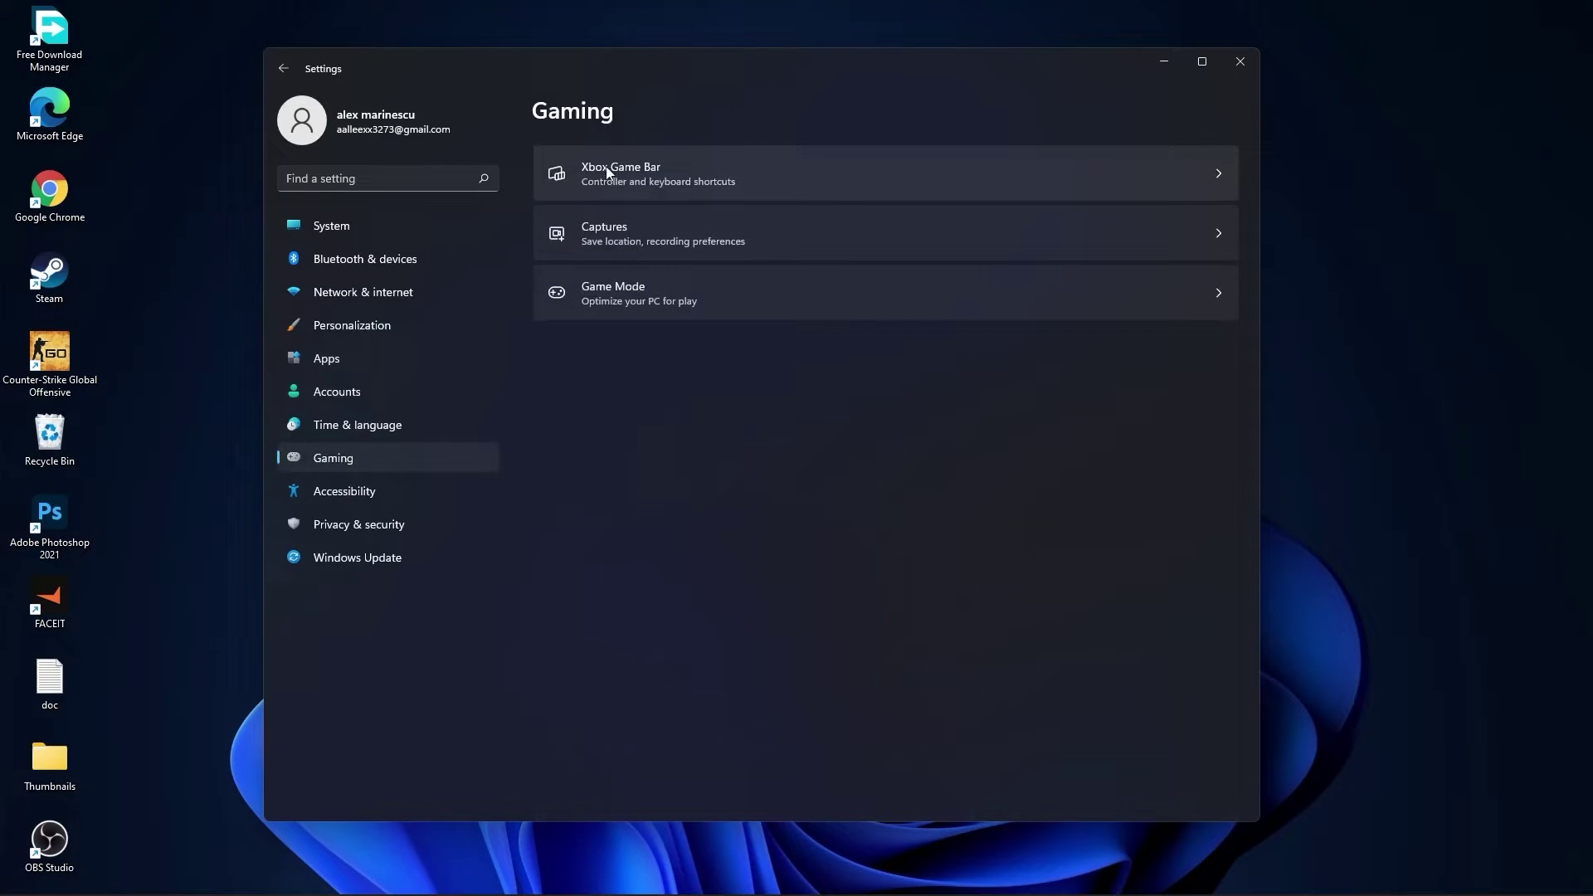
pyautogui.click(674, 171)
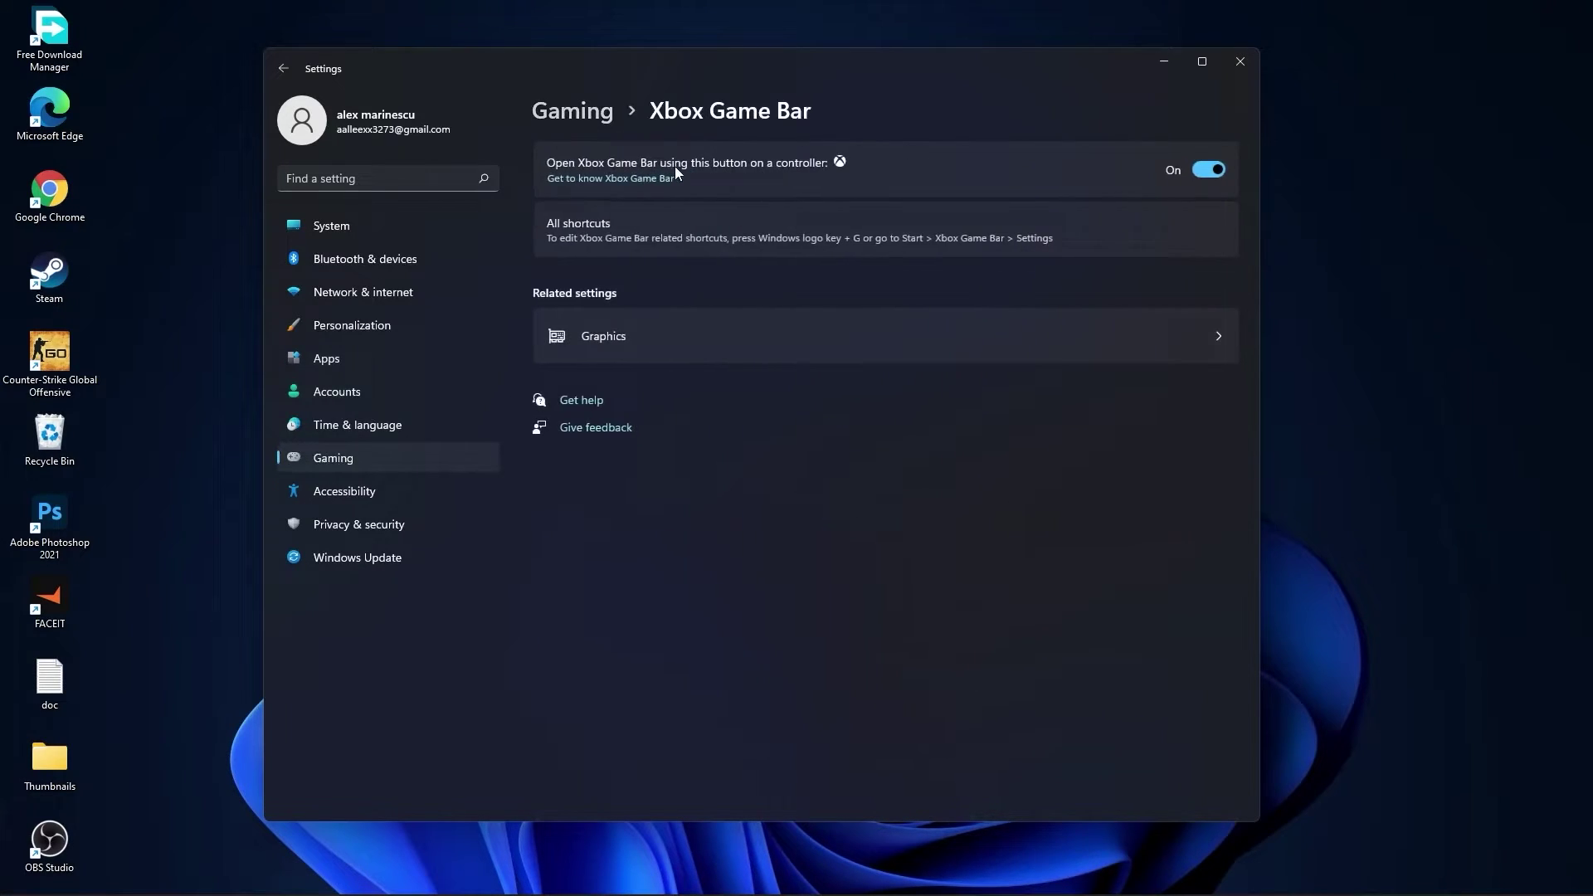
pyautogui.click(1209, 169)
pyautogui.click(581, 111)
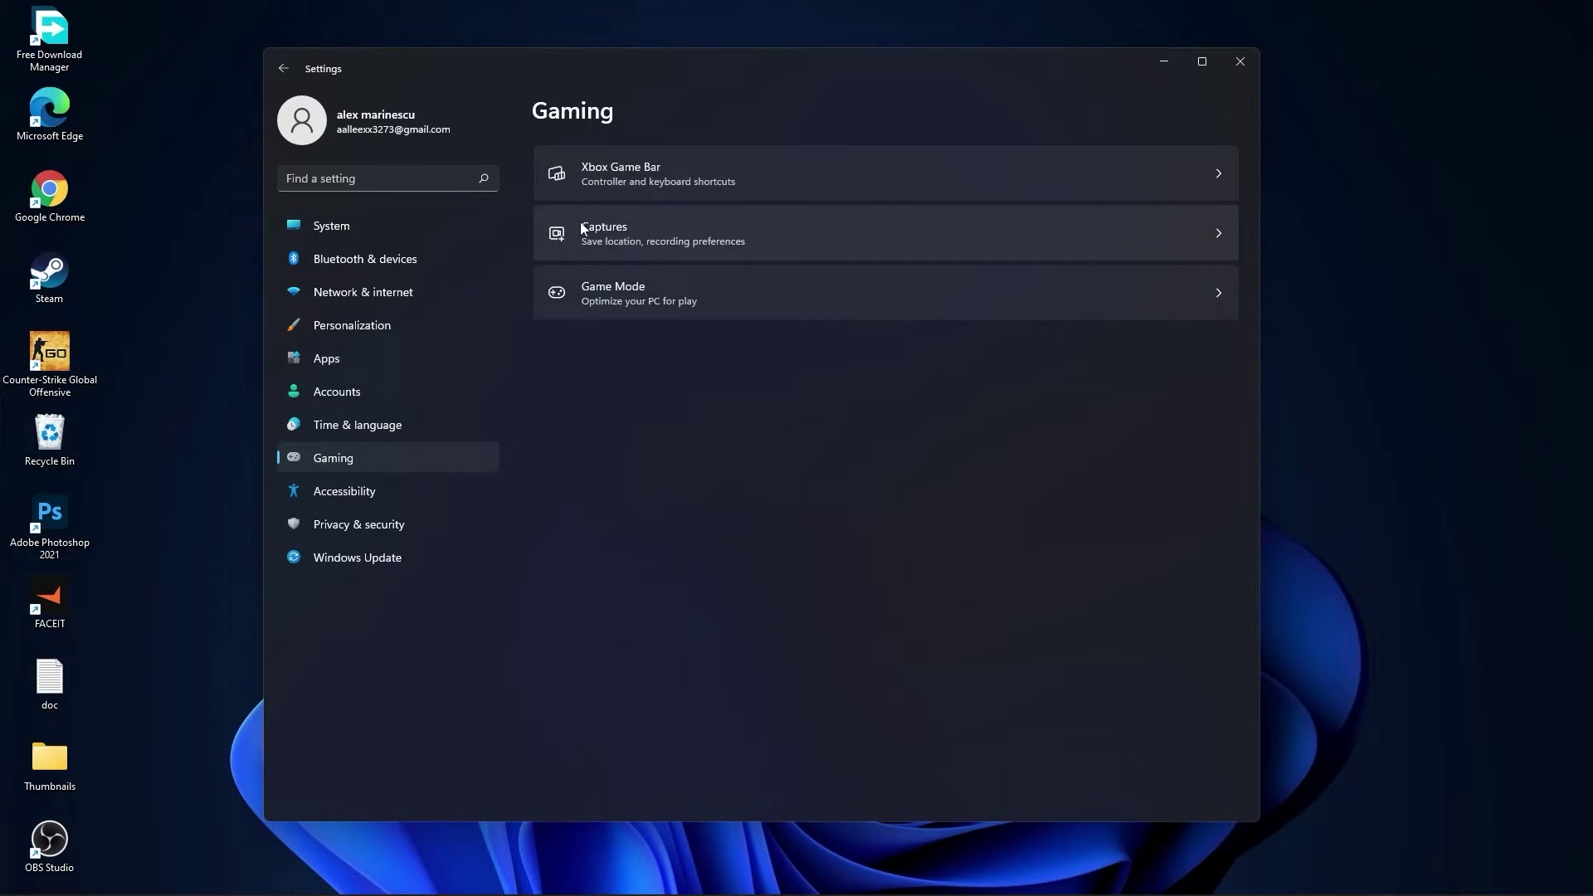
# - Turn off background recording, game audio capture and cursor capture in Captures
pyautogui.click(605, 226)
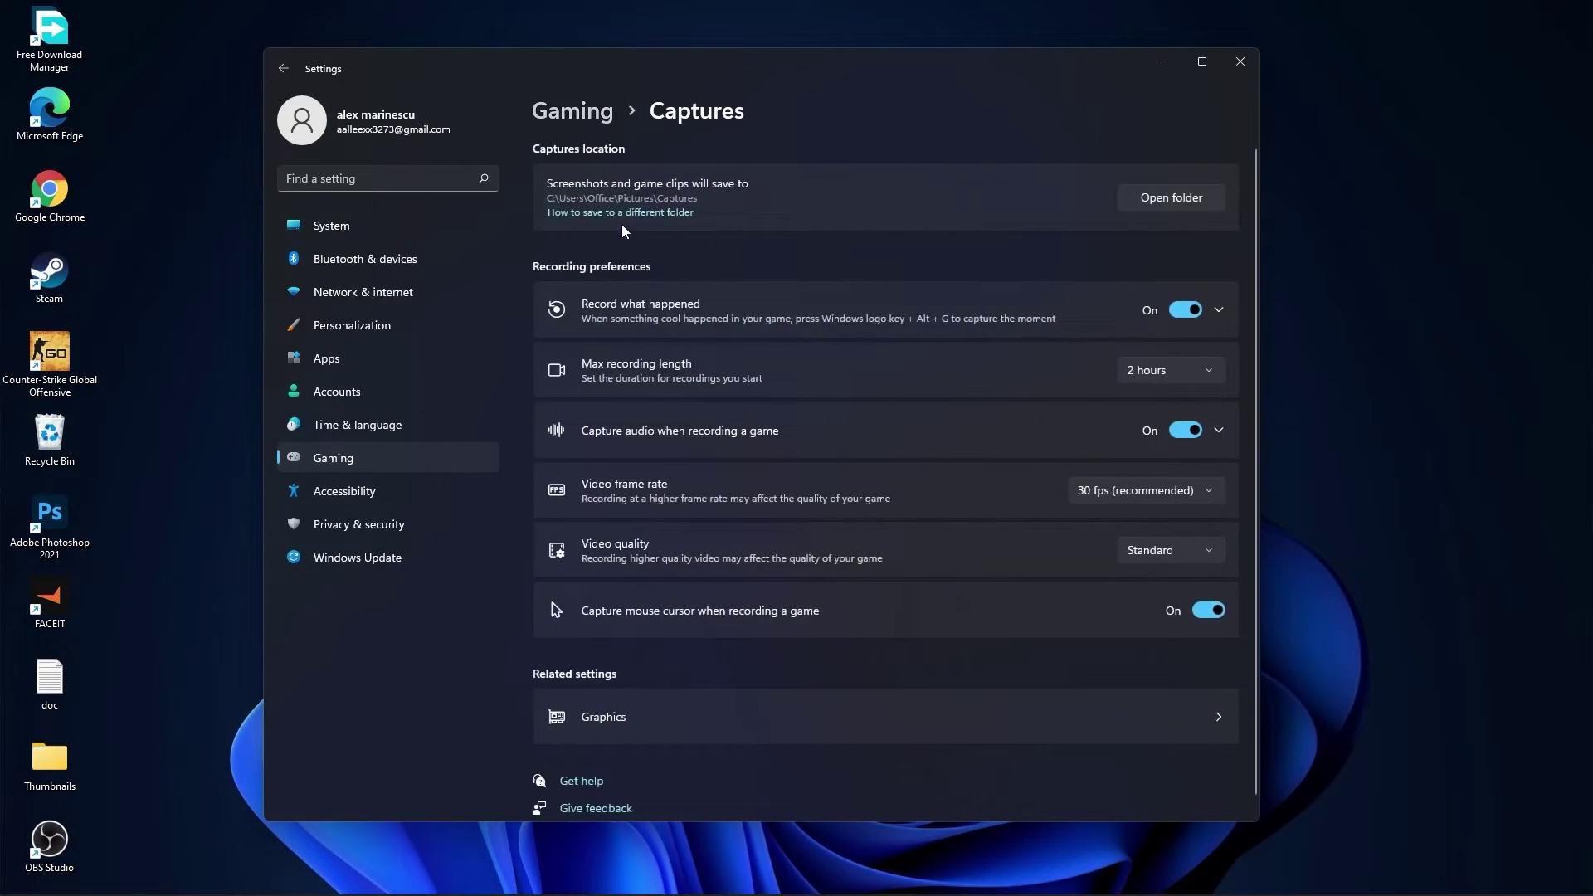
pyautogui.click(1187, 310)
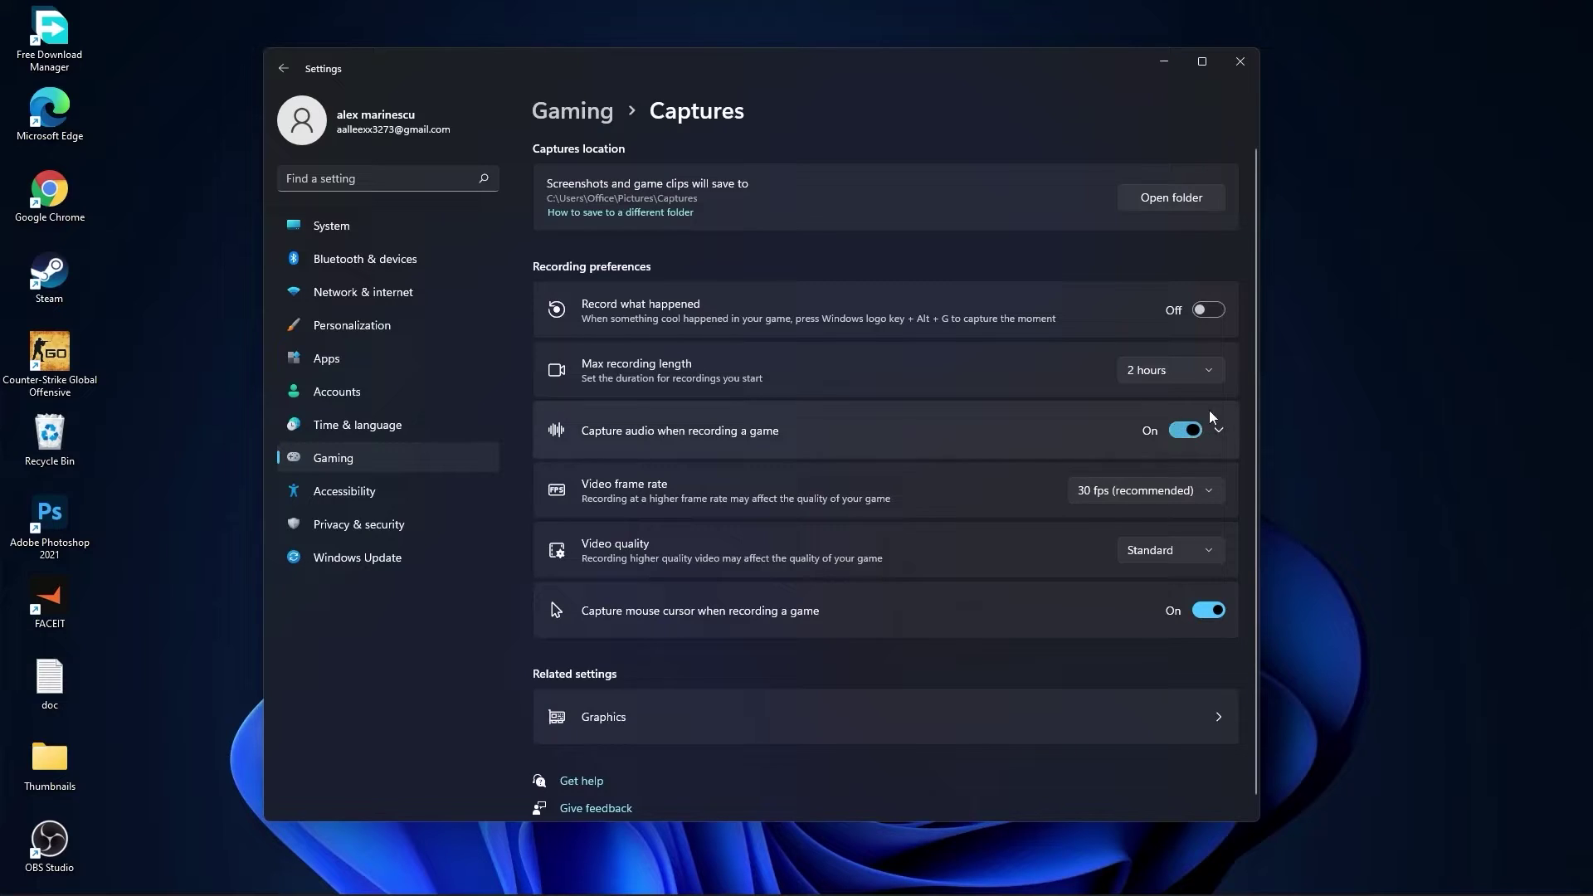
pyautogui.click(1195, 429)
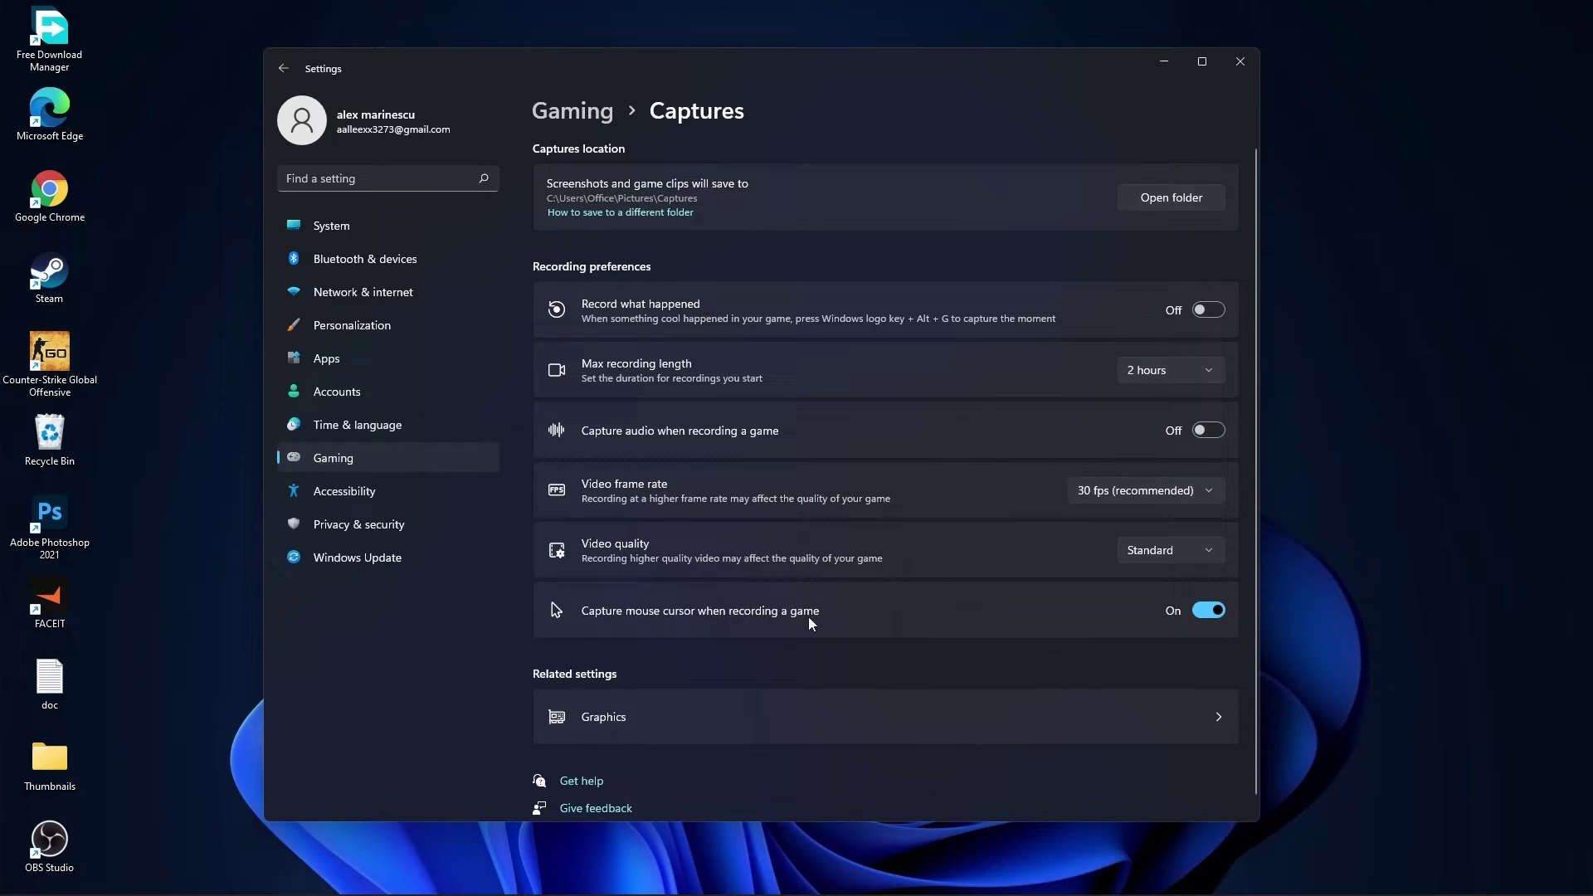
pyautogui.click(1202, 612)
pyautogui.click(579, 114)
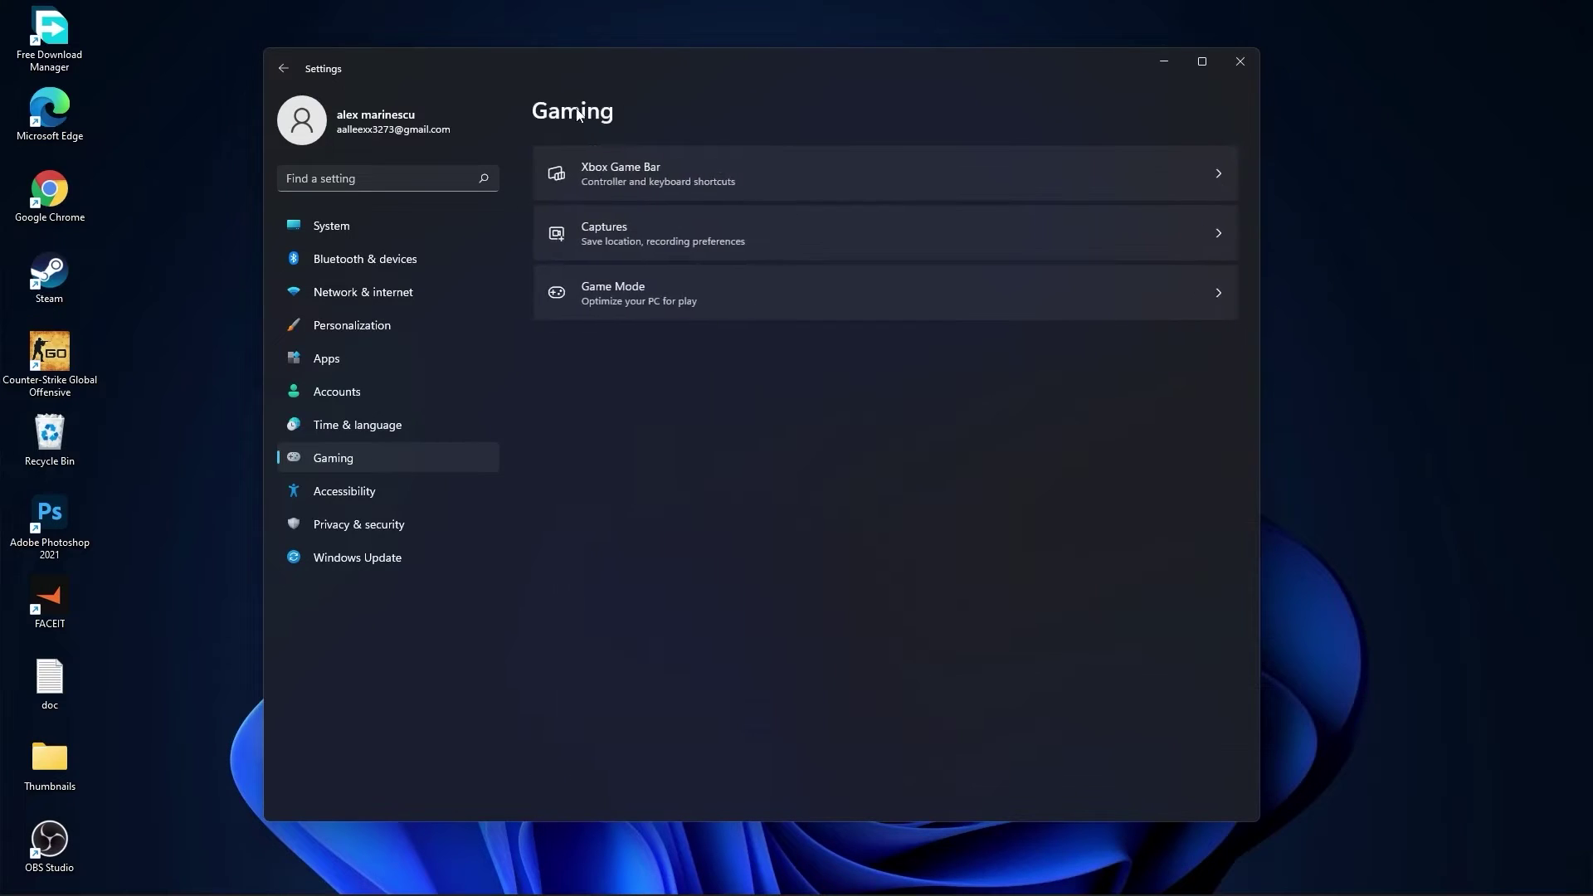
# - Check Game Mode stays on, then go to Privacy & security
pyautogui.click(635, 294)
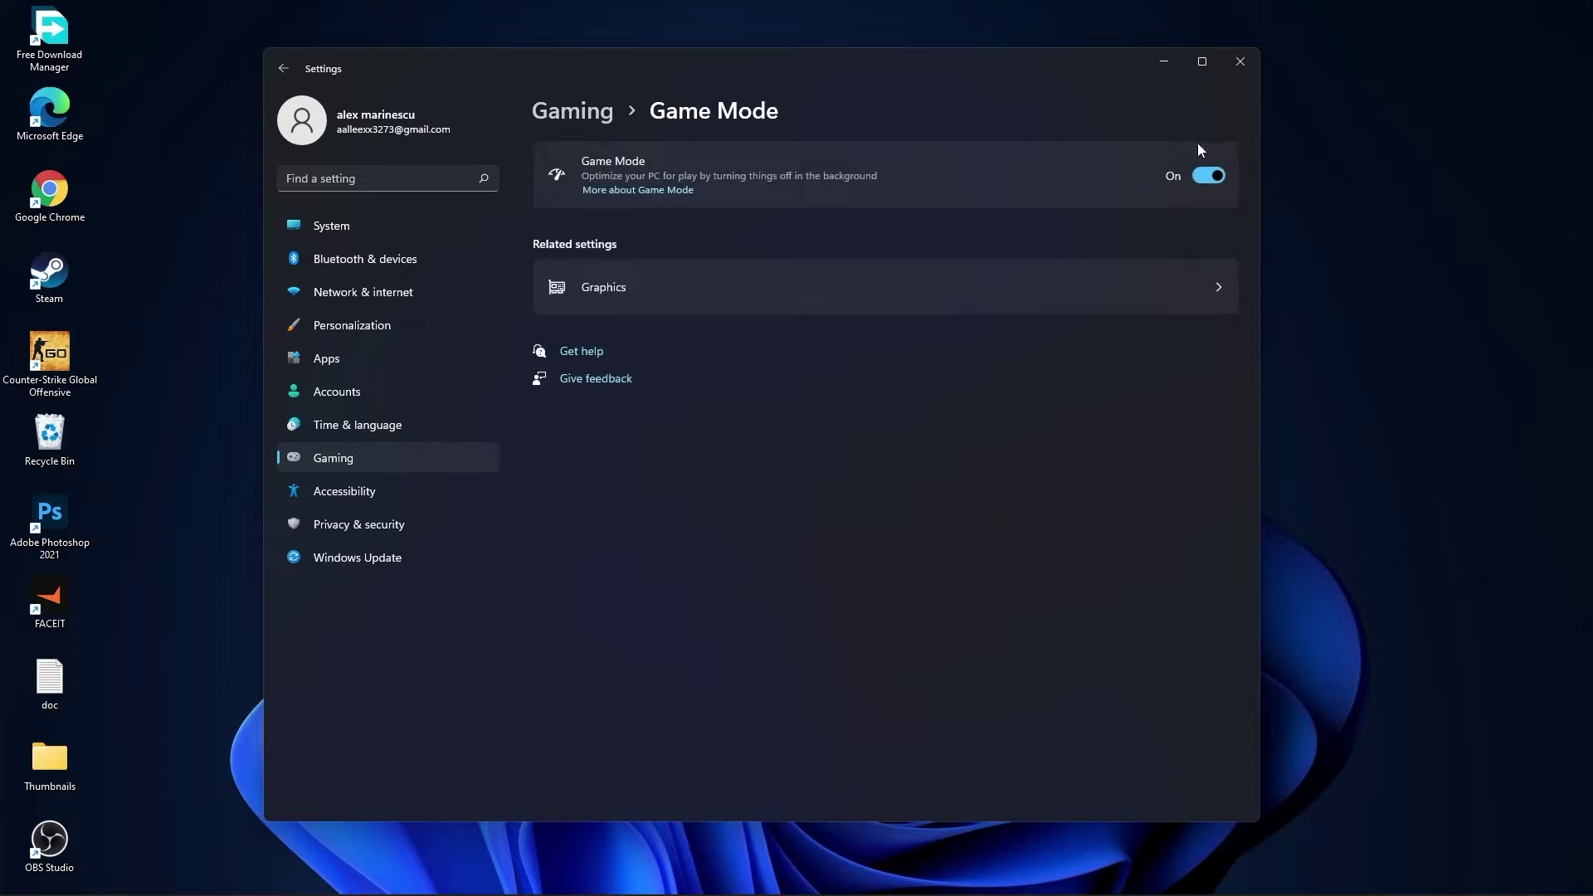
pyautogui.click(572, 111)
pyautogui.click(373, 529)
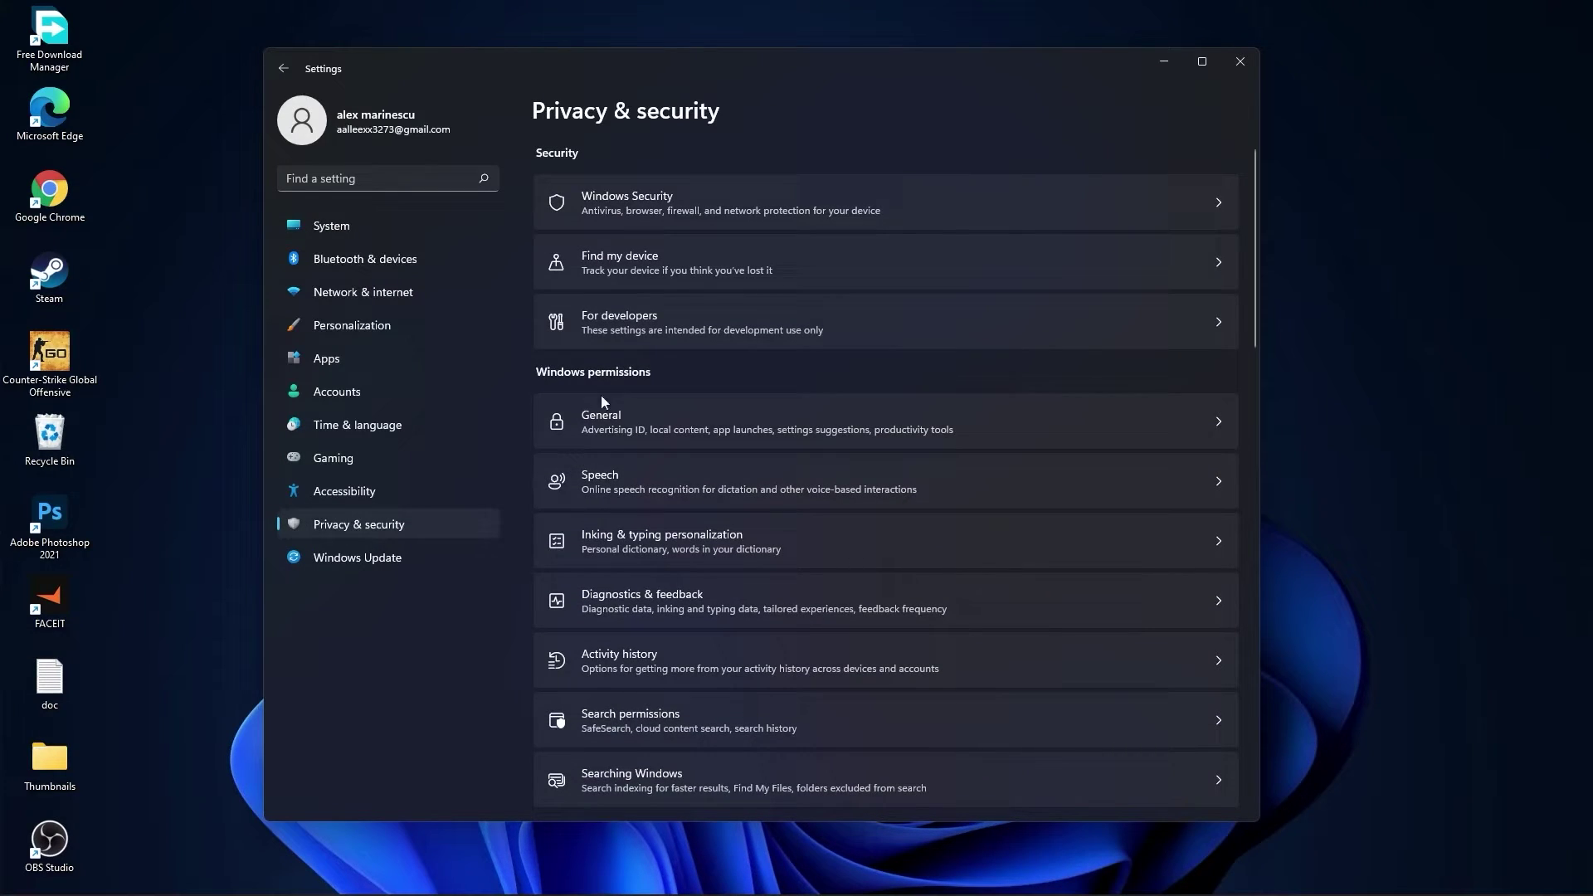
# - Review the General, Speech, Inking & typing, and Diagnostics & feedback privacy pages
pyautogui.click(639, 419)
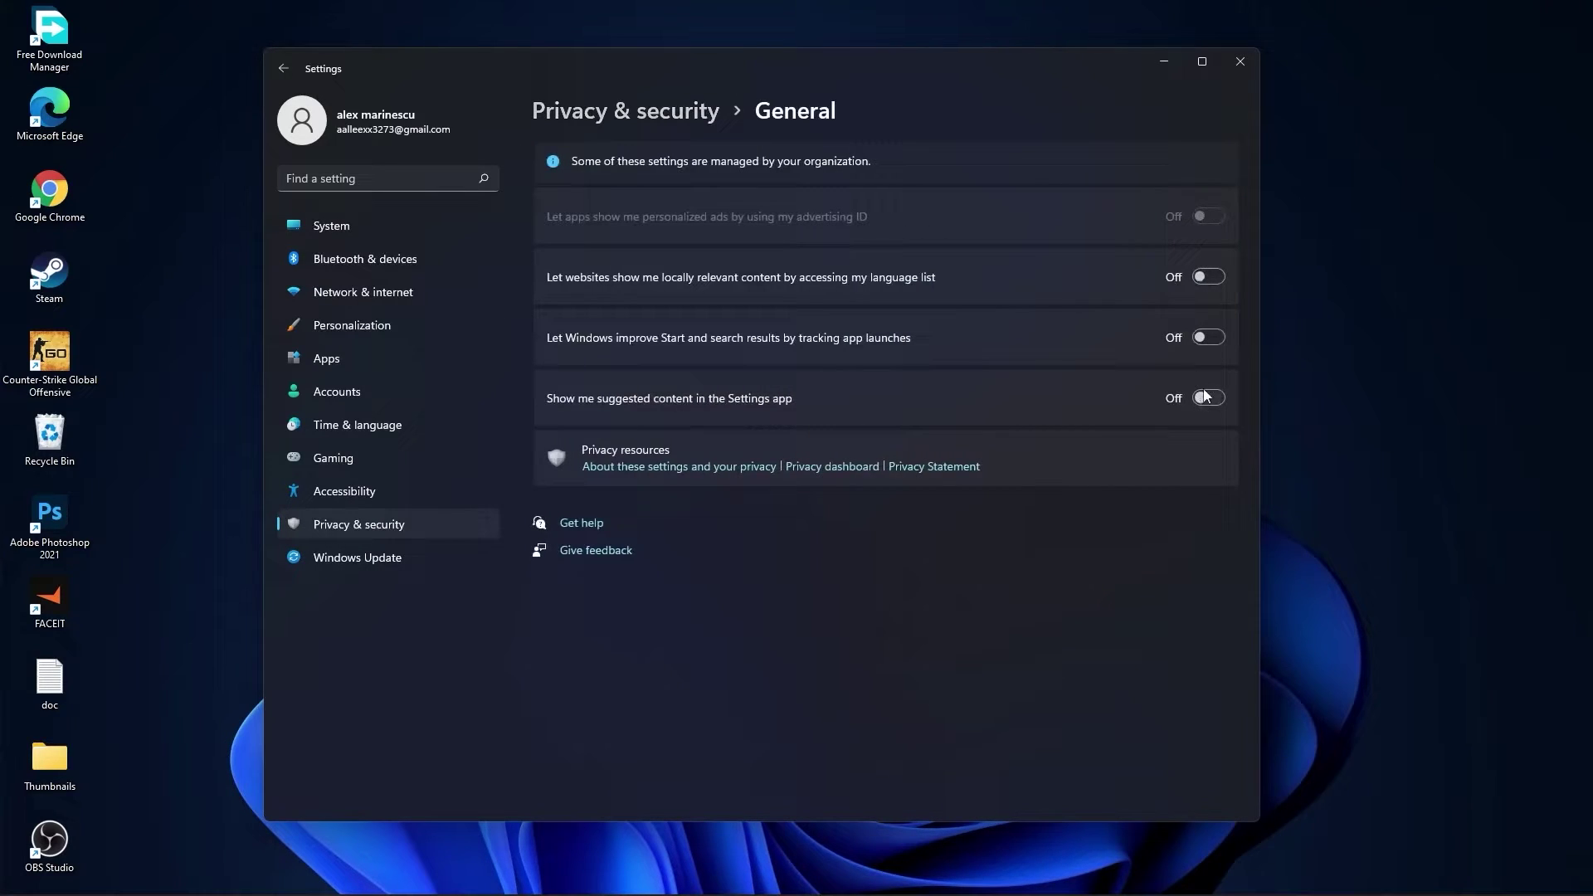
pyautogui.click(658, 121)
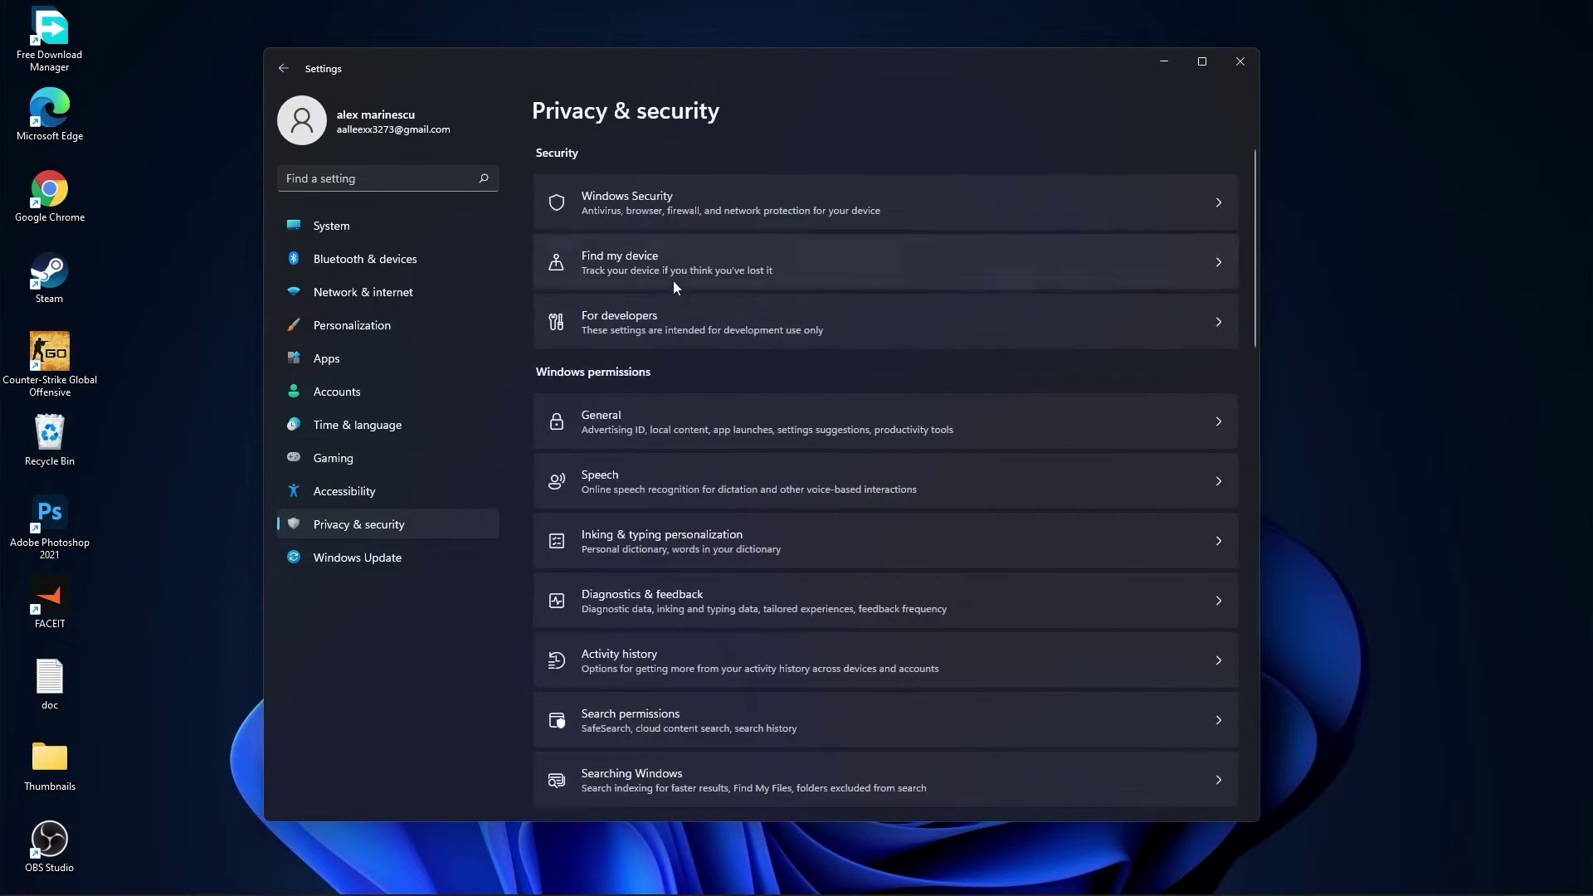
pyautogui.click(641, 476)
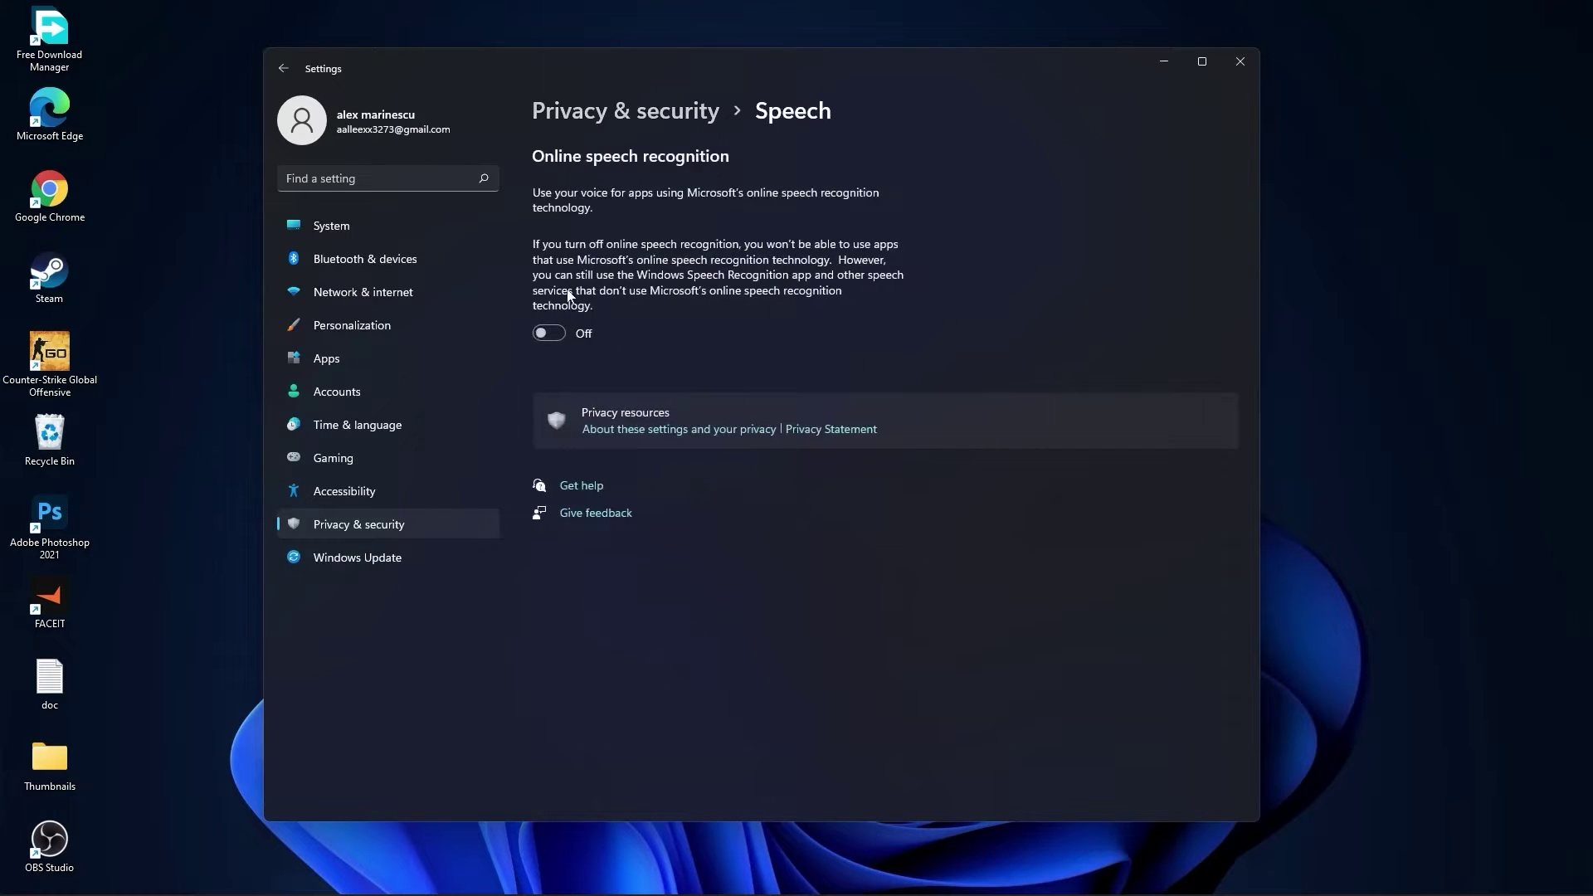
pyautogui.click(647, 114)
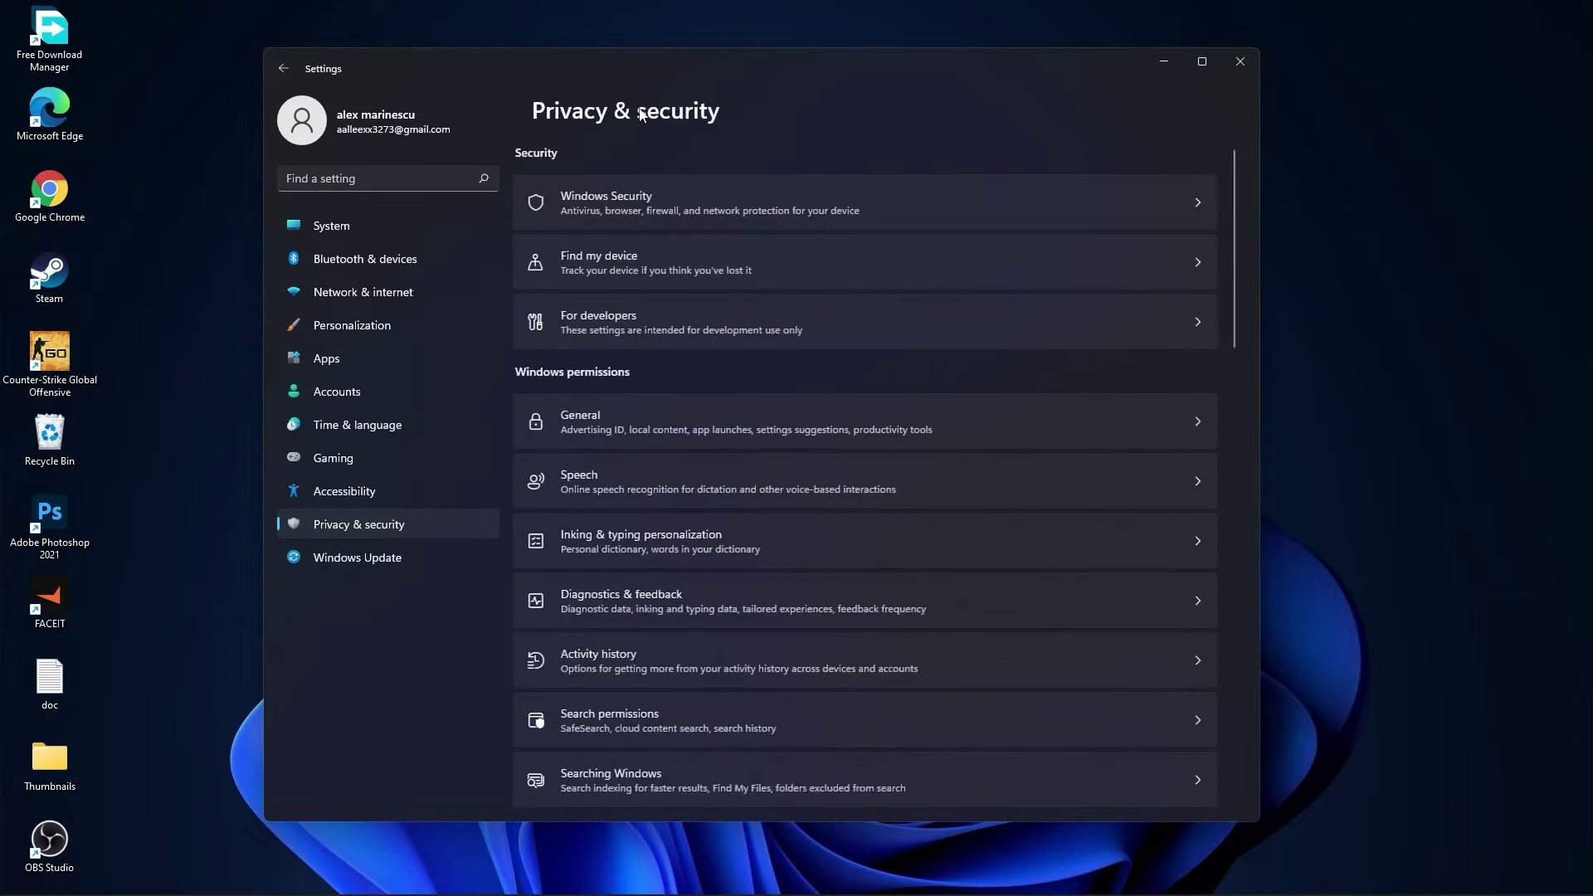
pyautogui.click(723, 543)
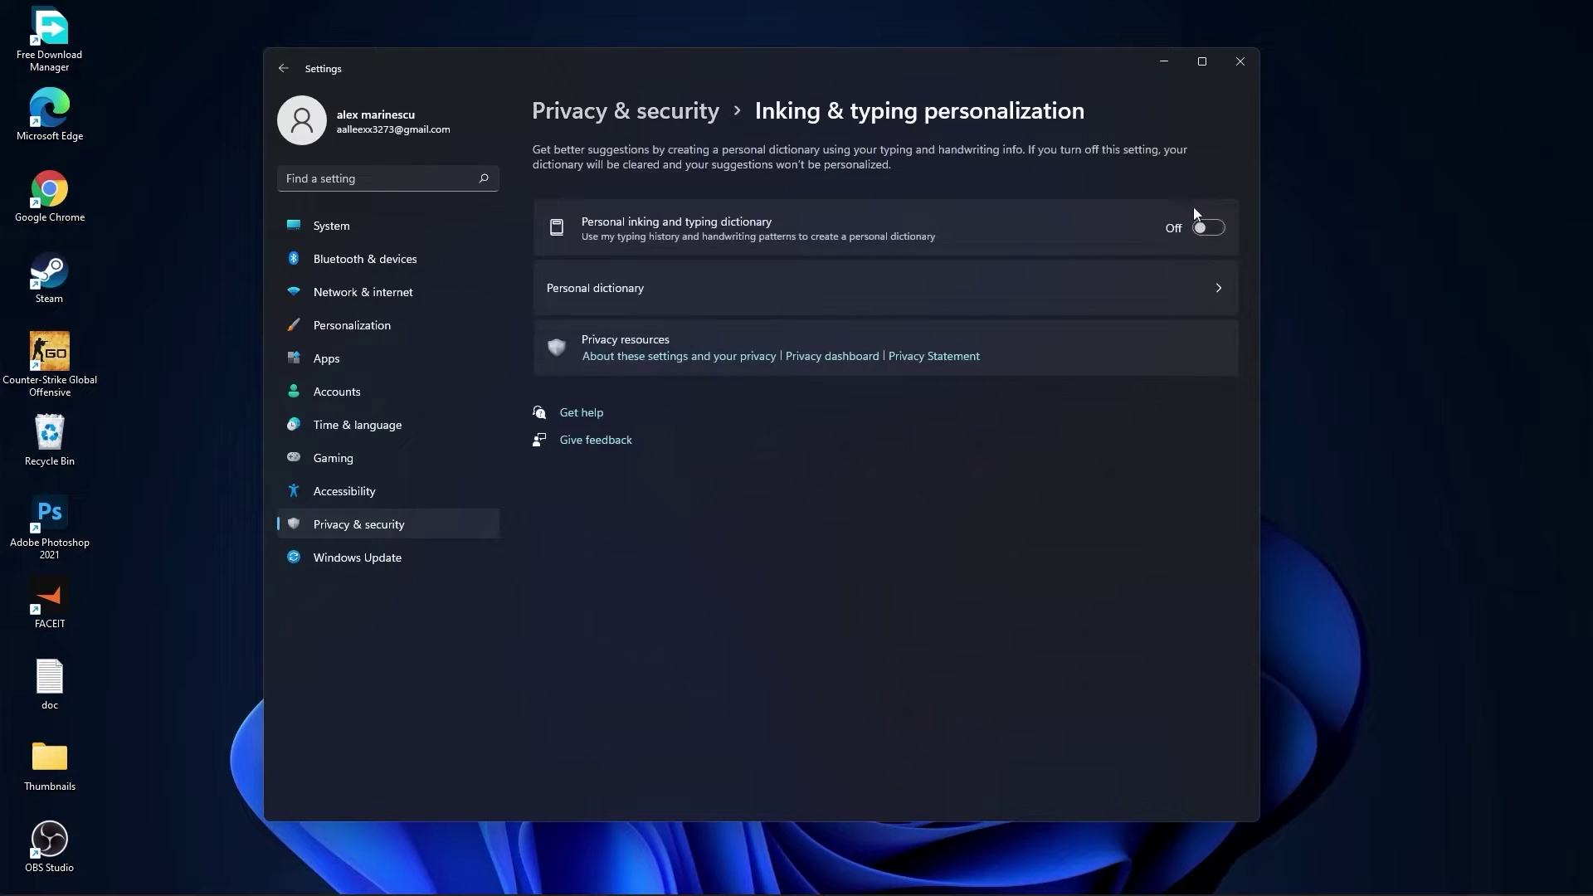
pyautogui.click(646, 110)
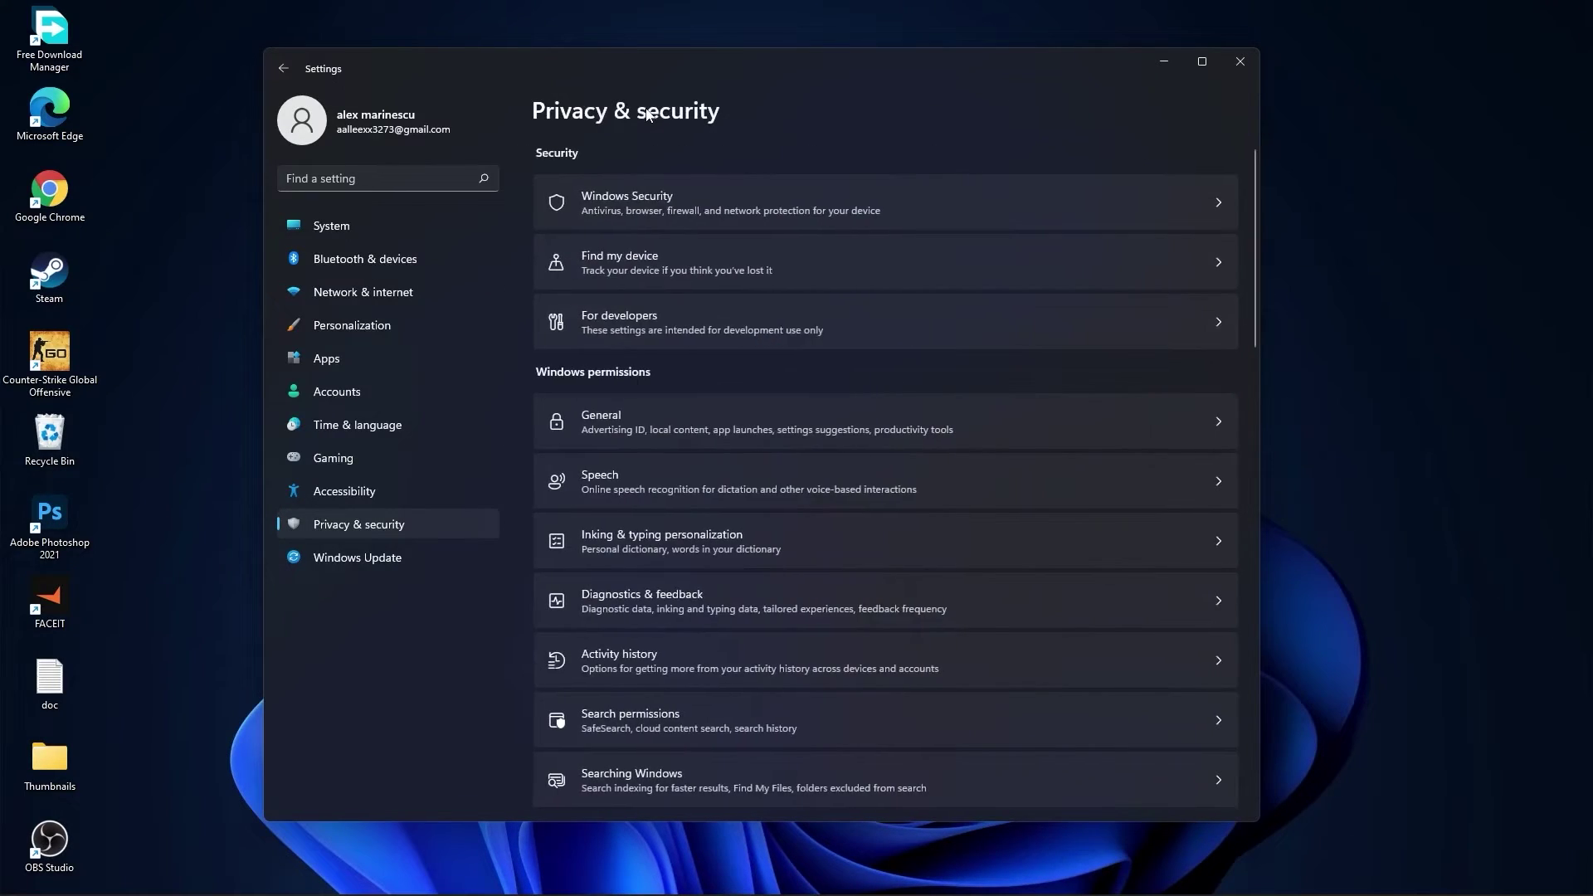
pyautogui.click(674, 604)
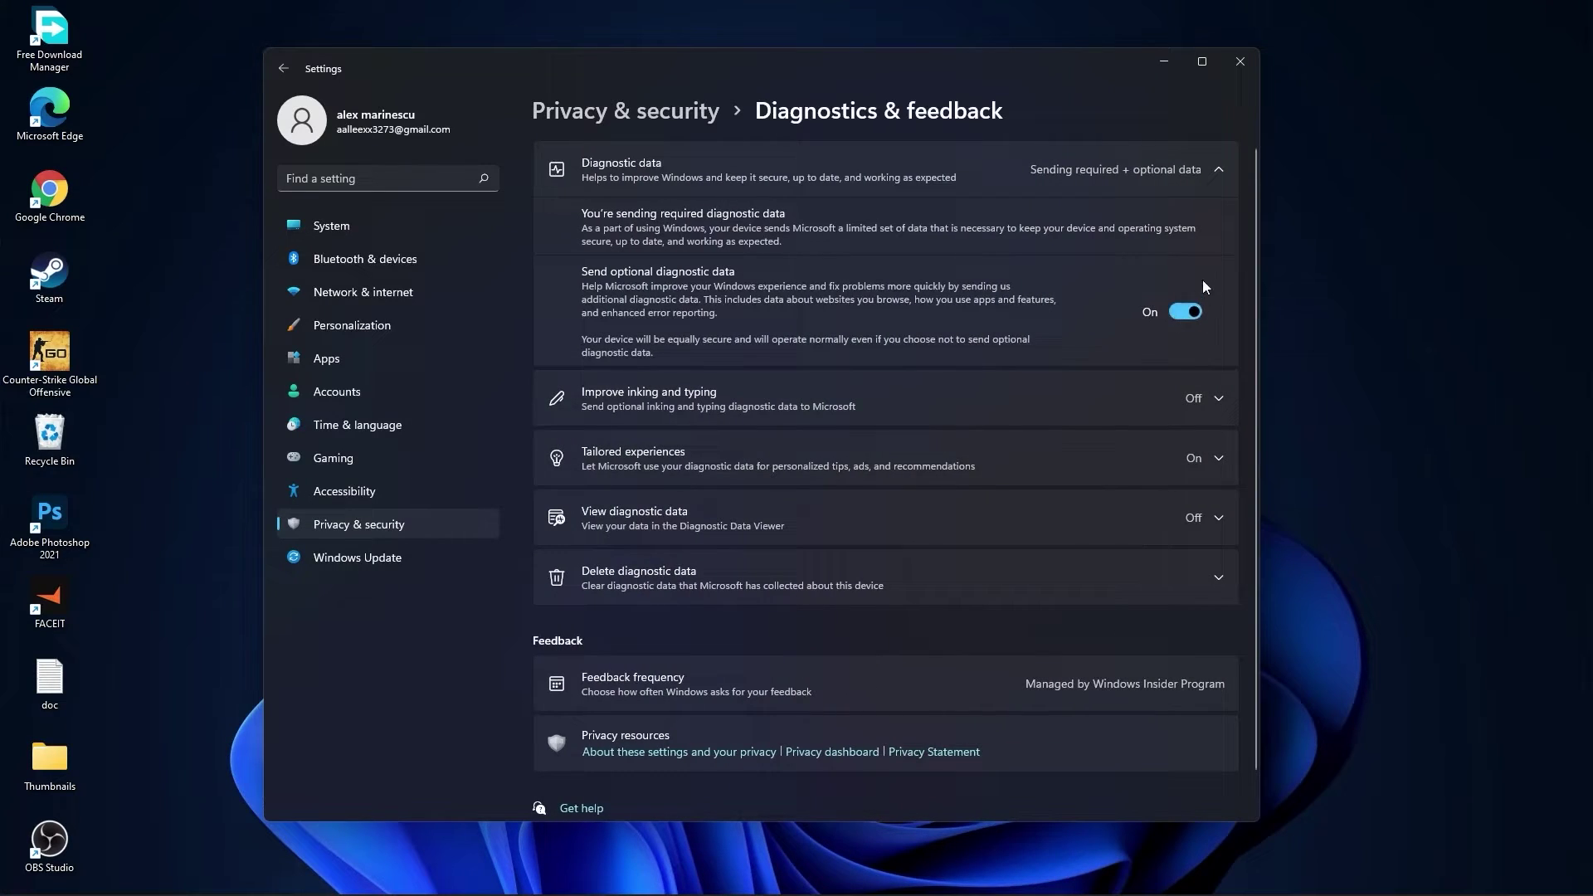
pyautogui.click(654, 111)
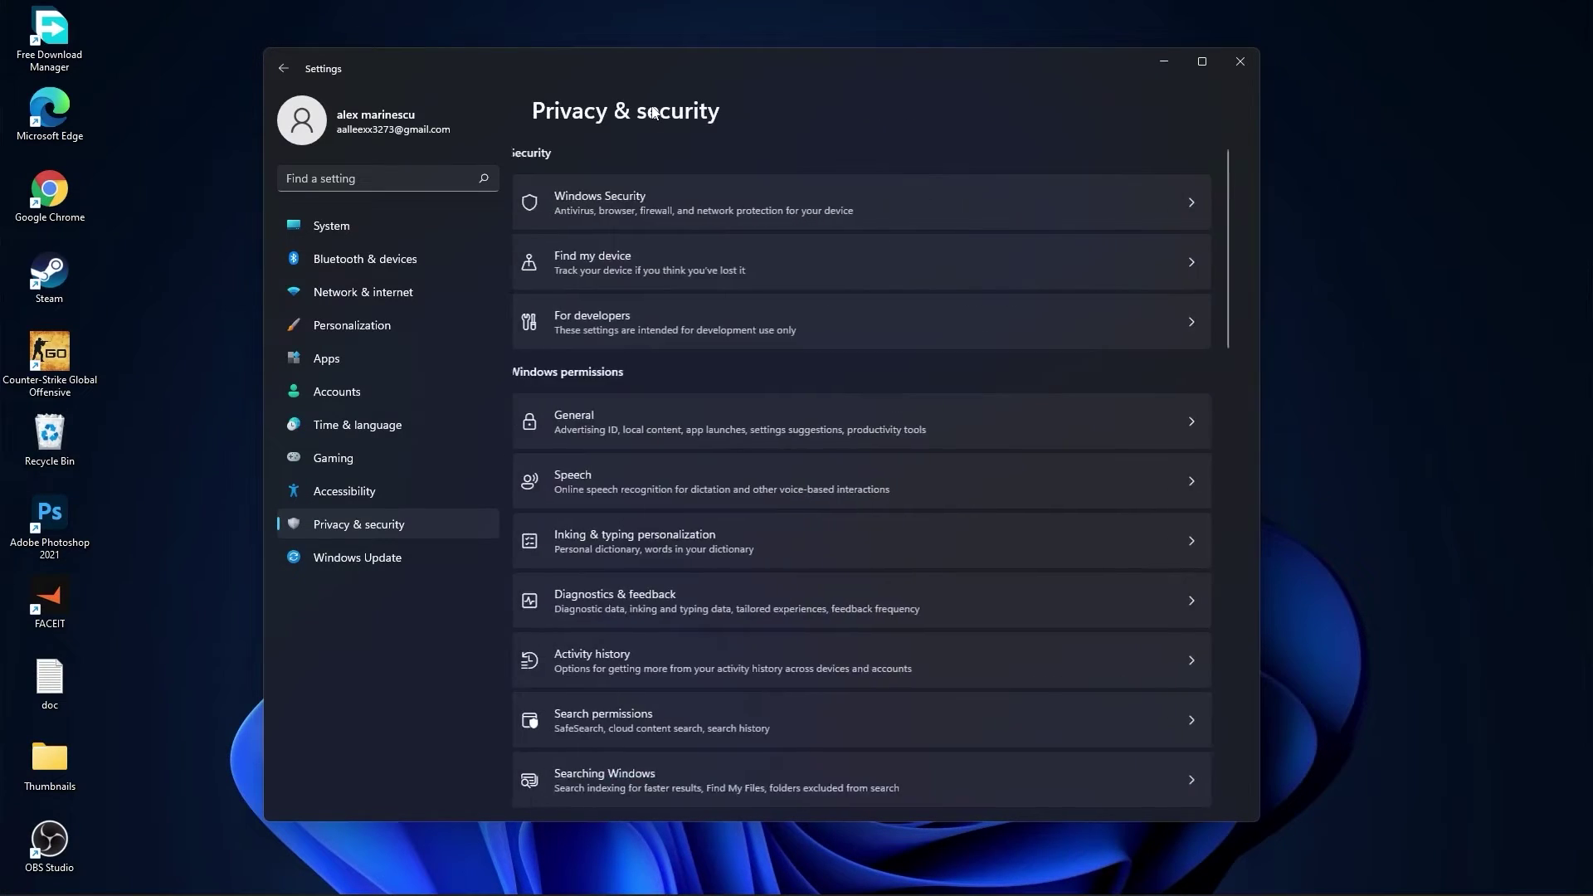
# - Uncheck 'Store my activity history on this device' and check Searching Windows stays Classic
pyautogui.click(634, 660)
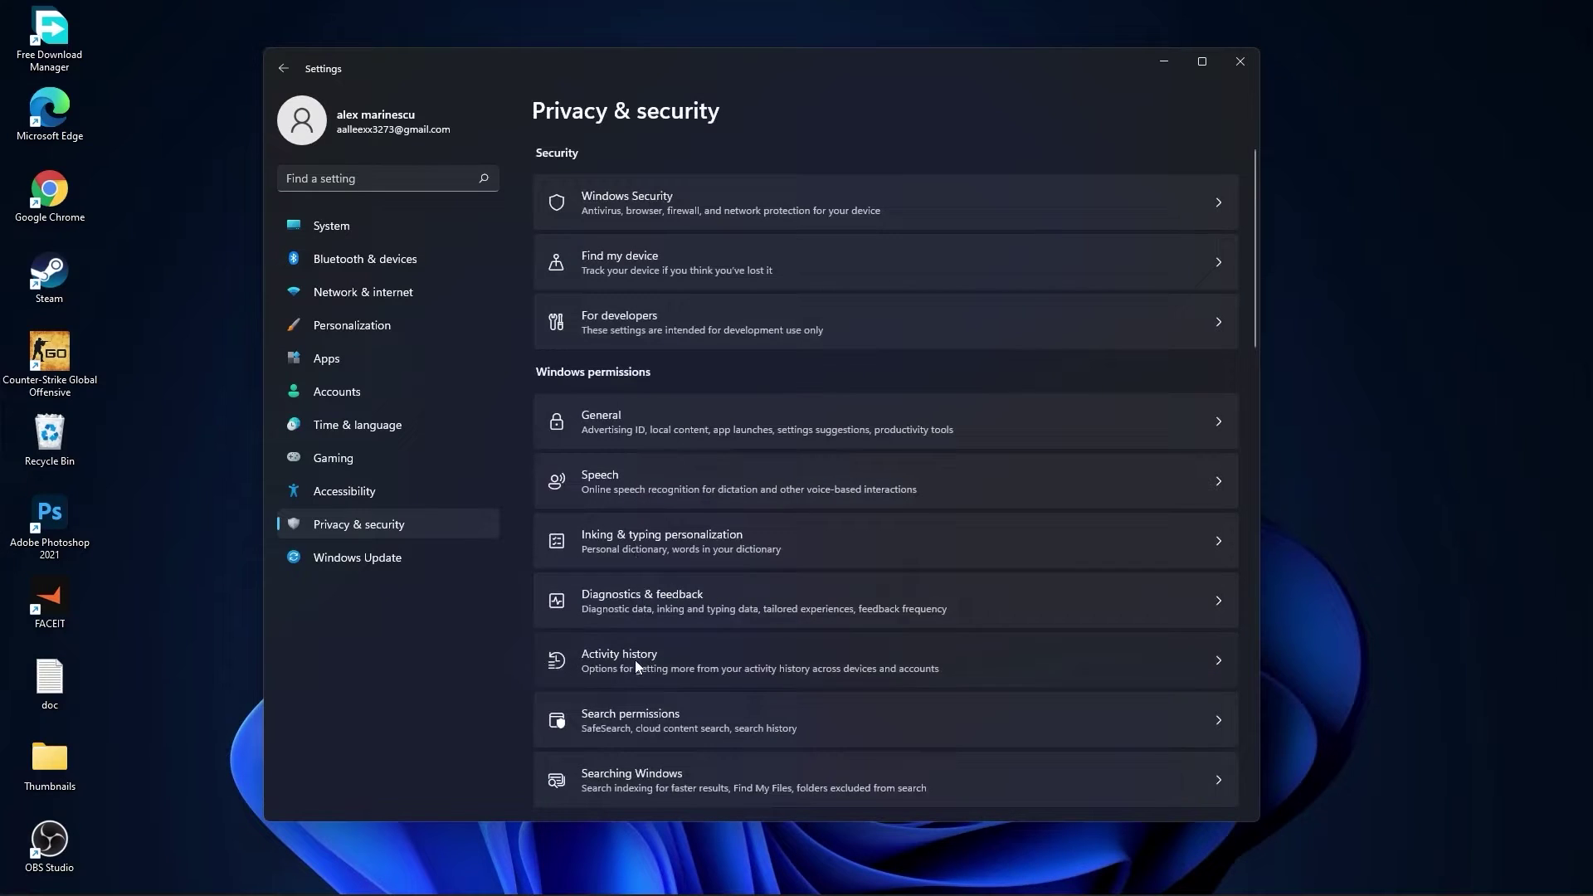
pyautogui.click(541, 231)
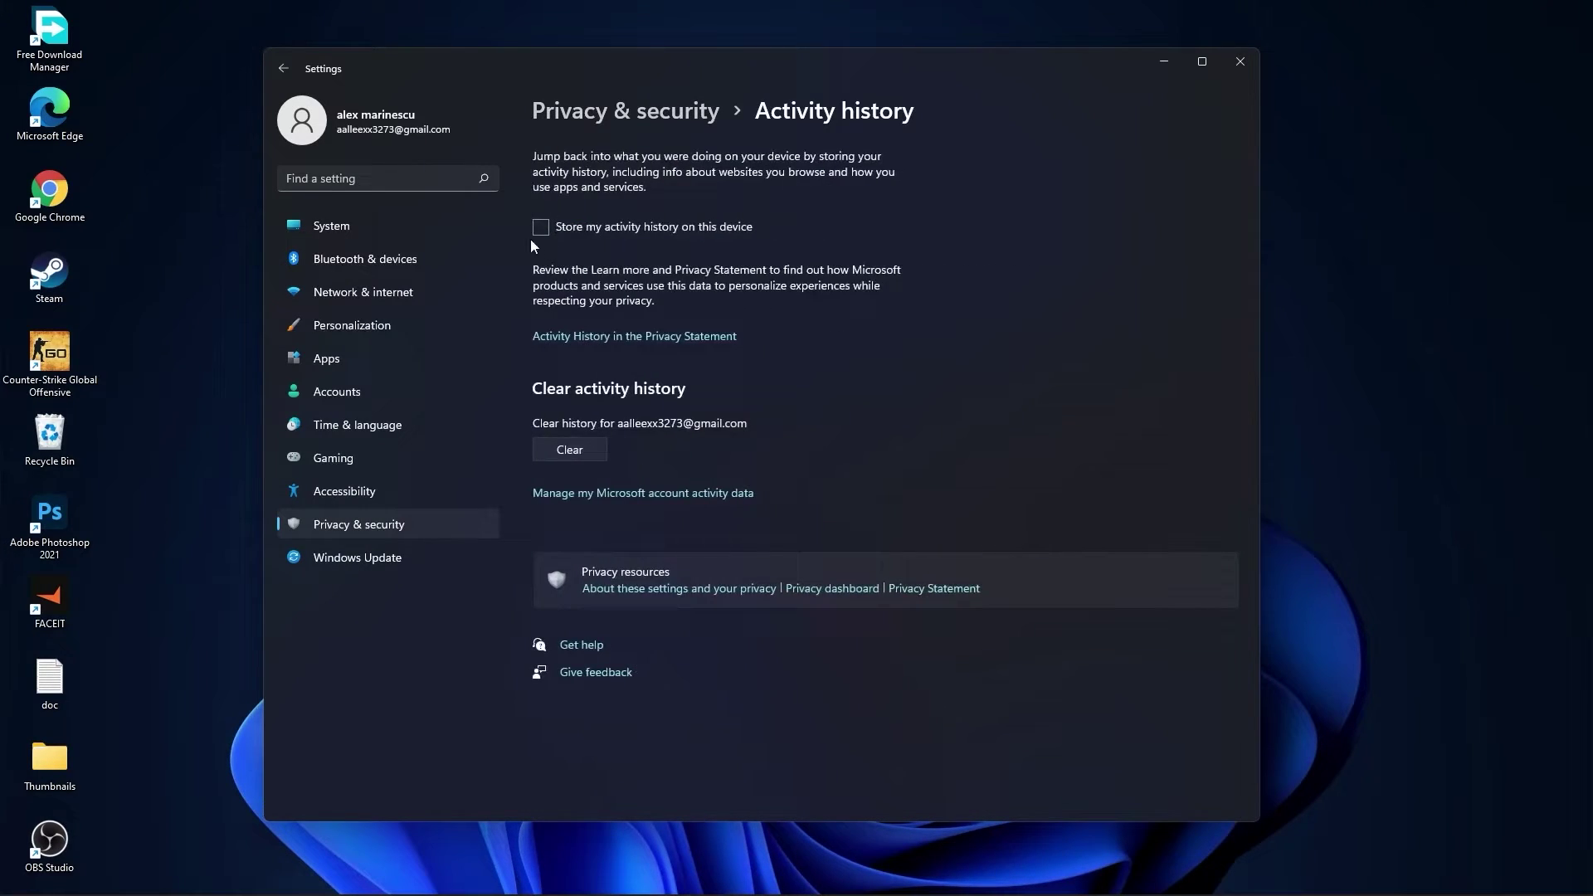
pyautogui.click(611, 110)
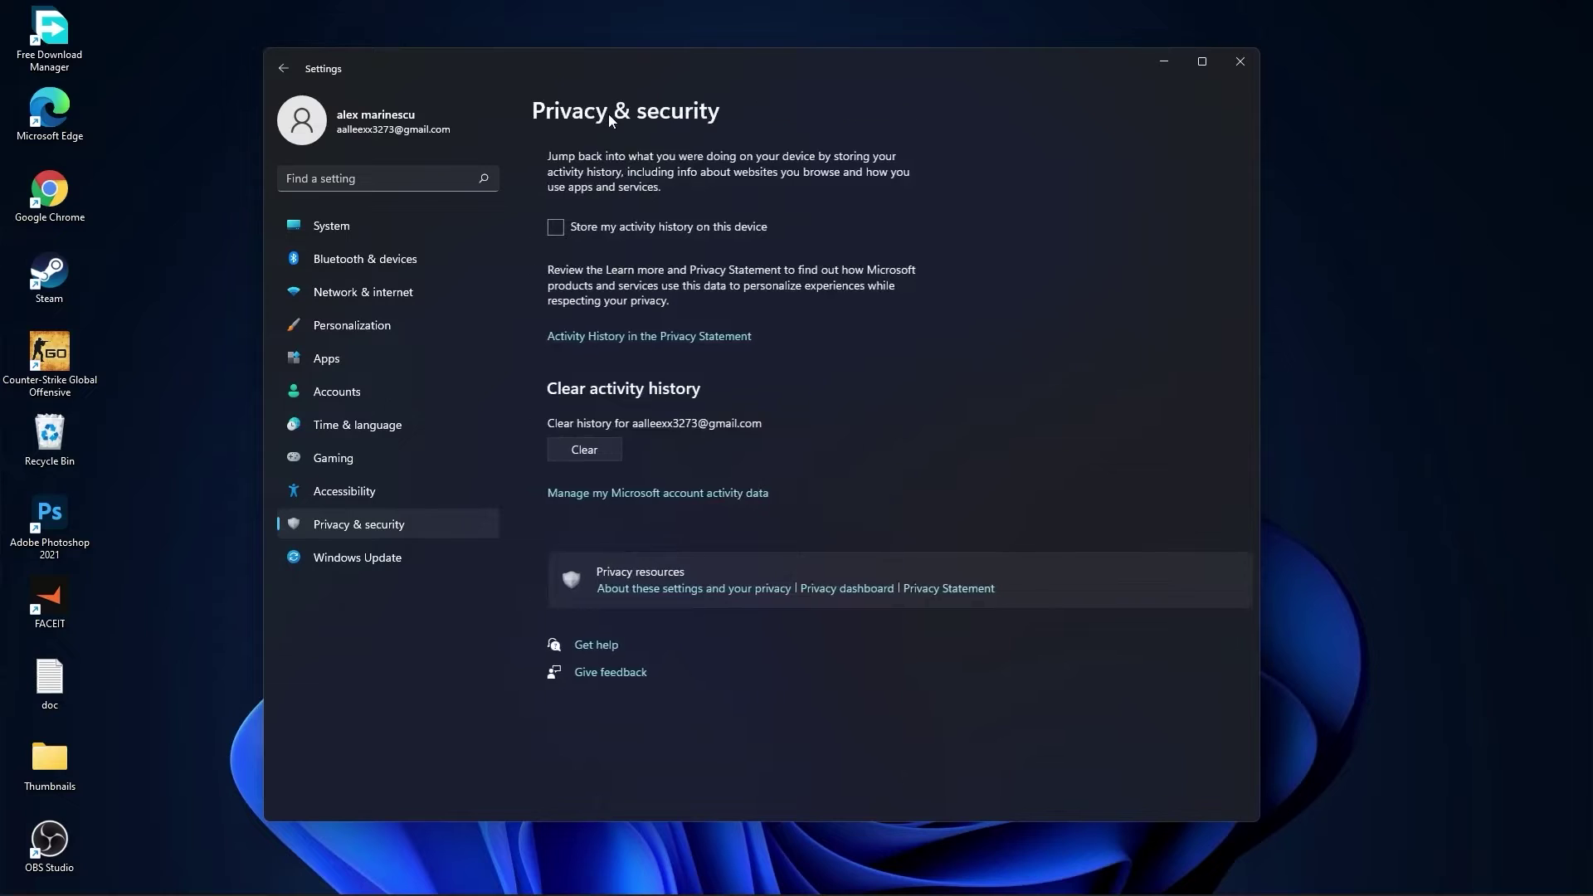
pyautogui.scroll(-5, 793, 448)
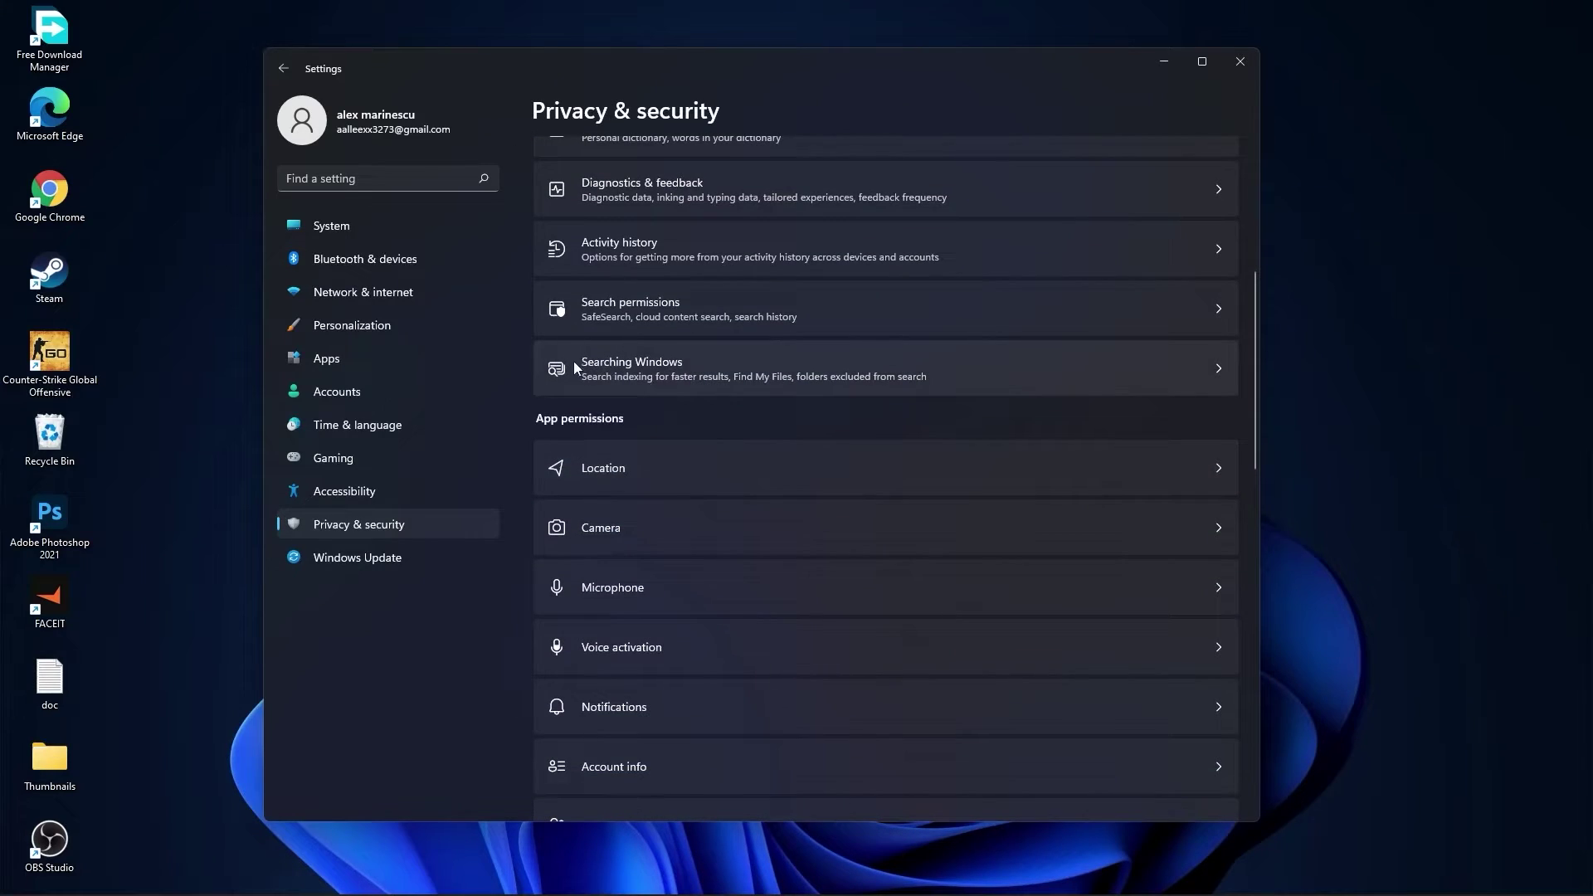
pyautogui.click(664, 362)
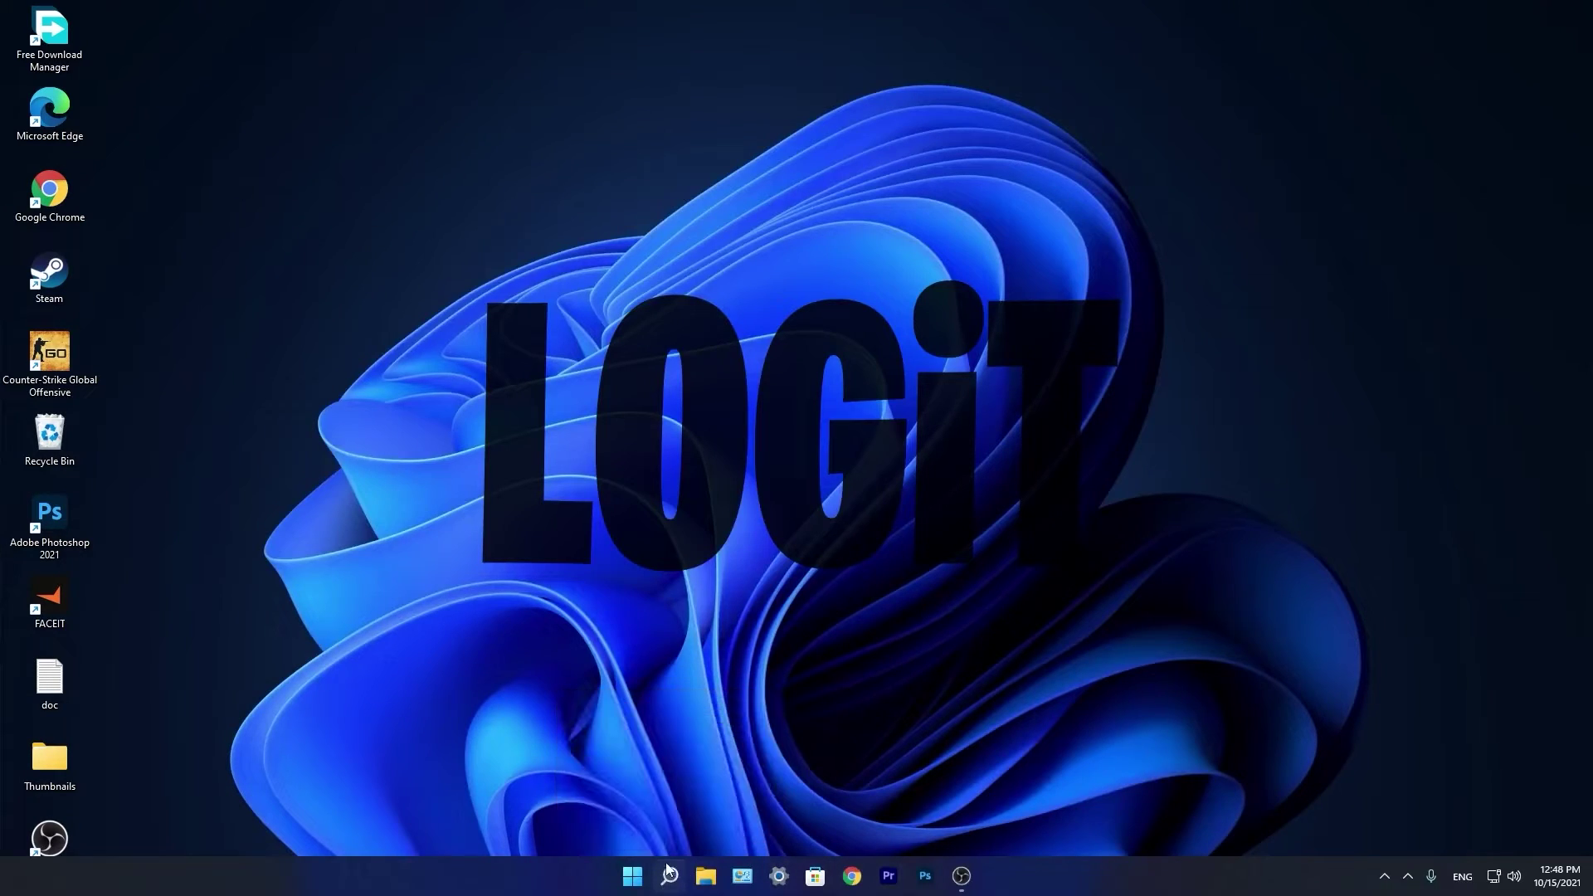
# - Launch Task Manager via a 'task' search and disable CCXProcess under Startup apps
pyautogui.click(671, 876)
pyautogui.write('task')
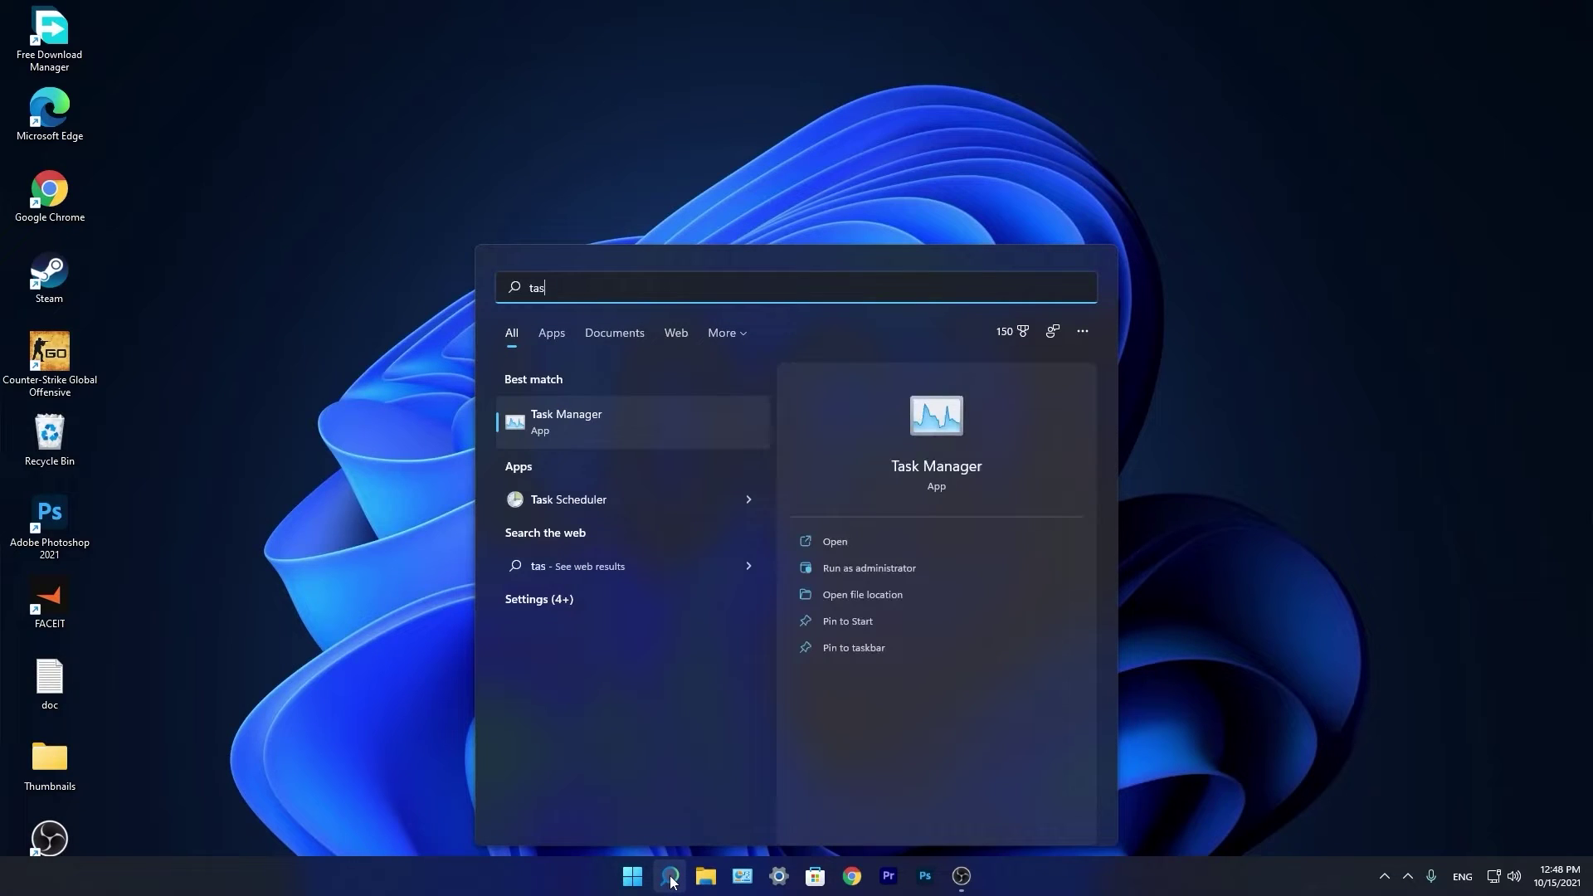
pyautogui.click(582, 423)
pyautogui.click(705, 219)
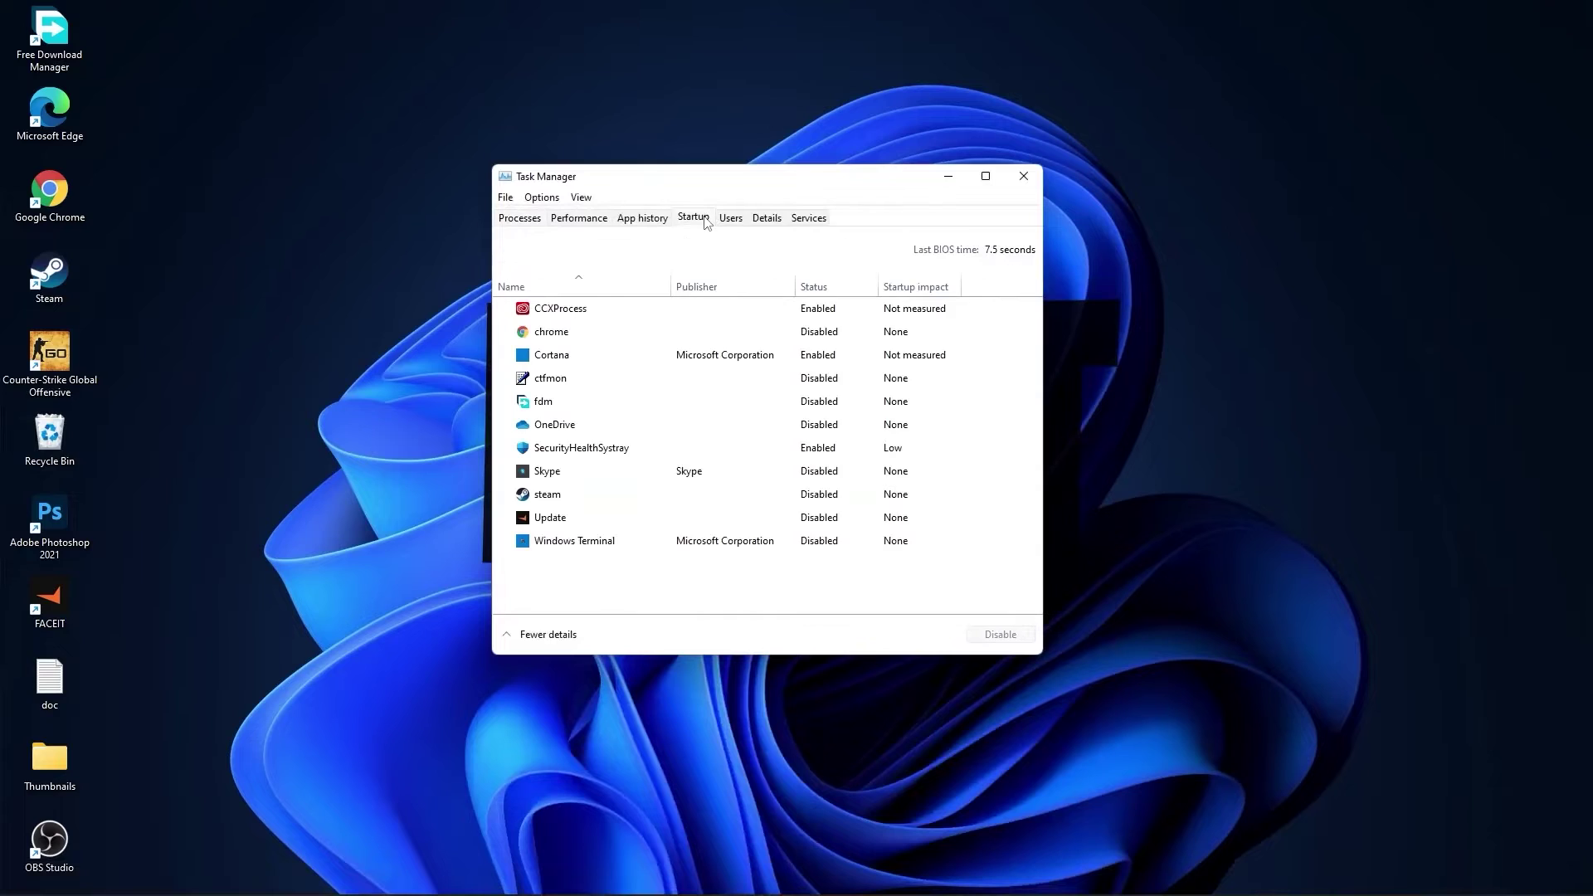
pyautogui.click(813, 308)
pyautogui.rightClick(817, 309)
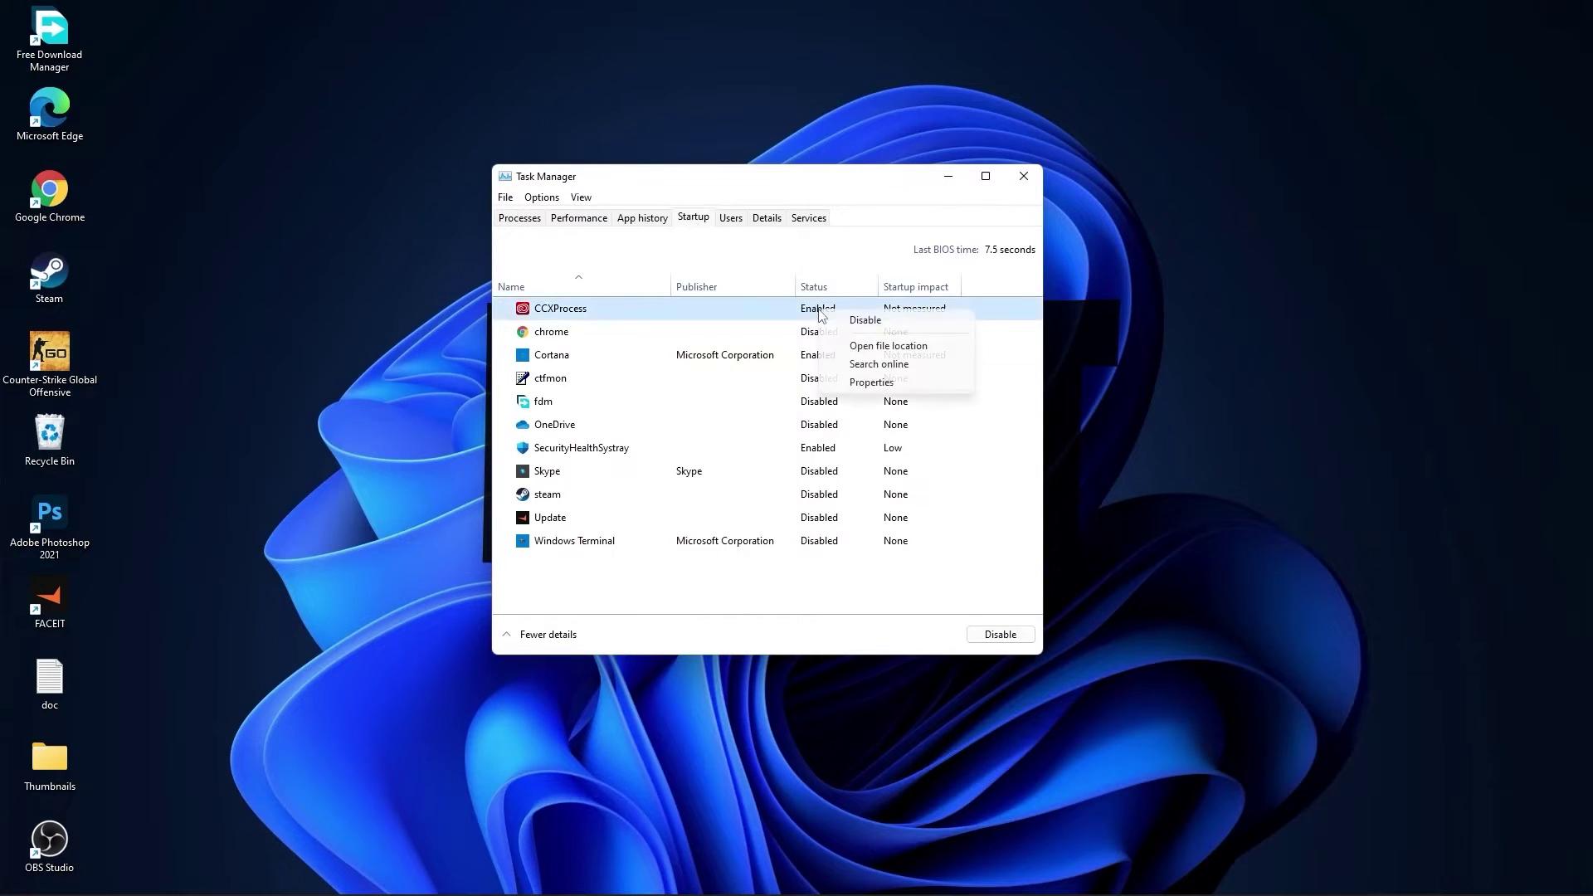
pyautogui.click(813, 308)
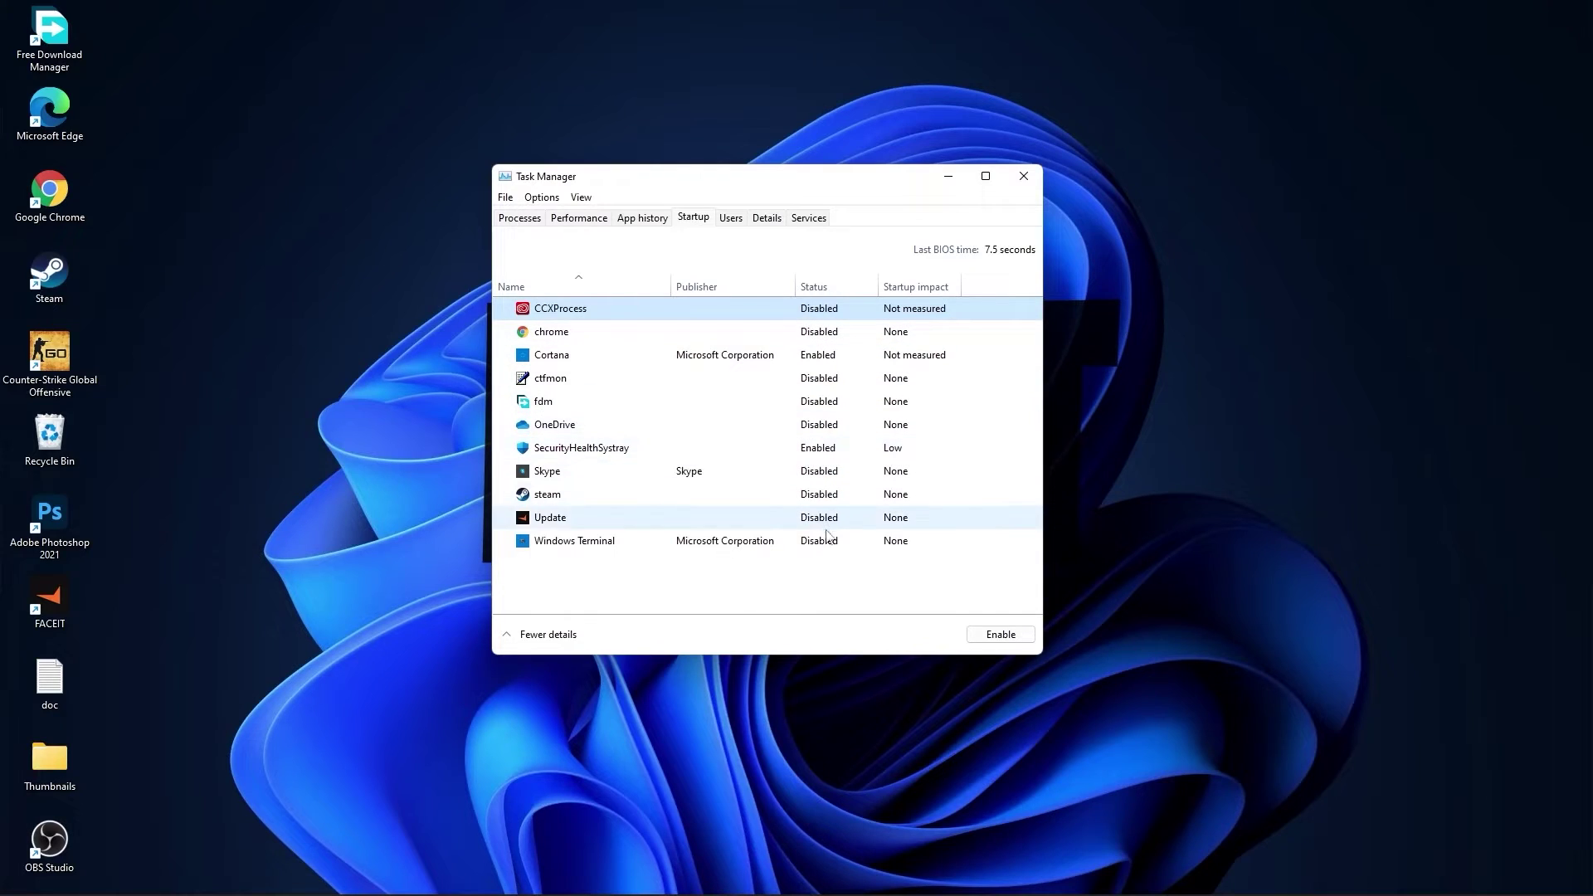
# - Close Task Manager and launch Defragment and Optimize Drives via an 'optimi' search
pyautogui.click(1022, 177)
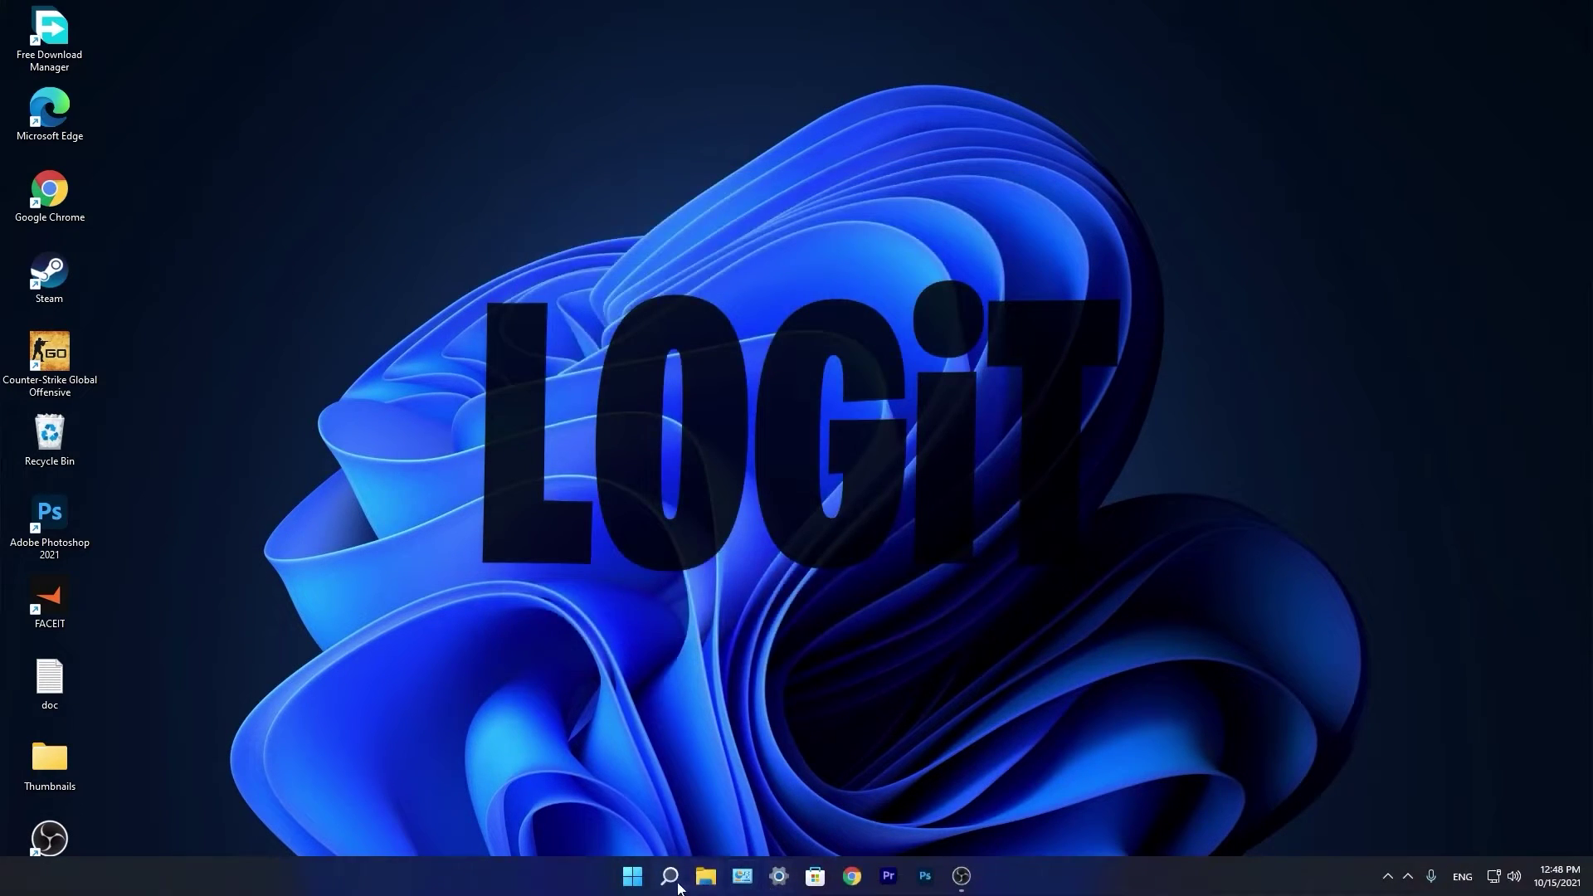
pyautogui.click(670, 878)
pyautogui.write('optimi')
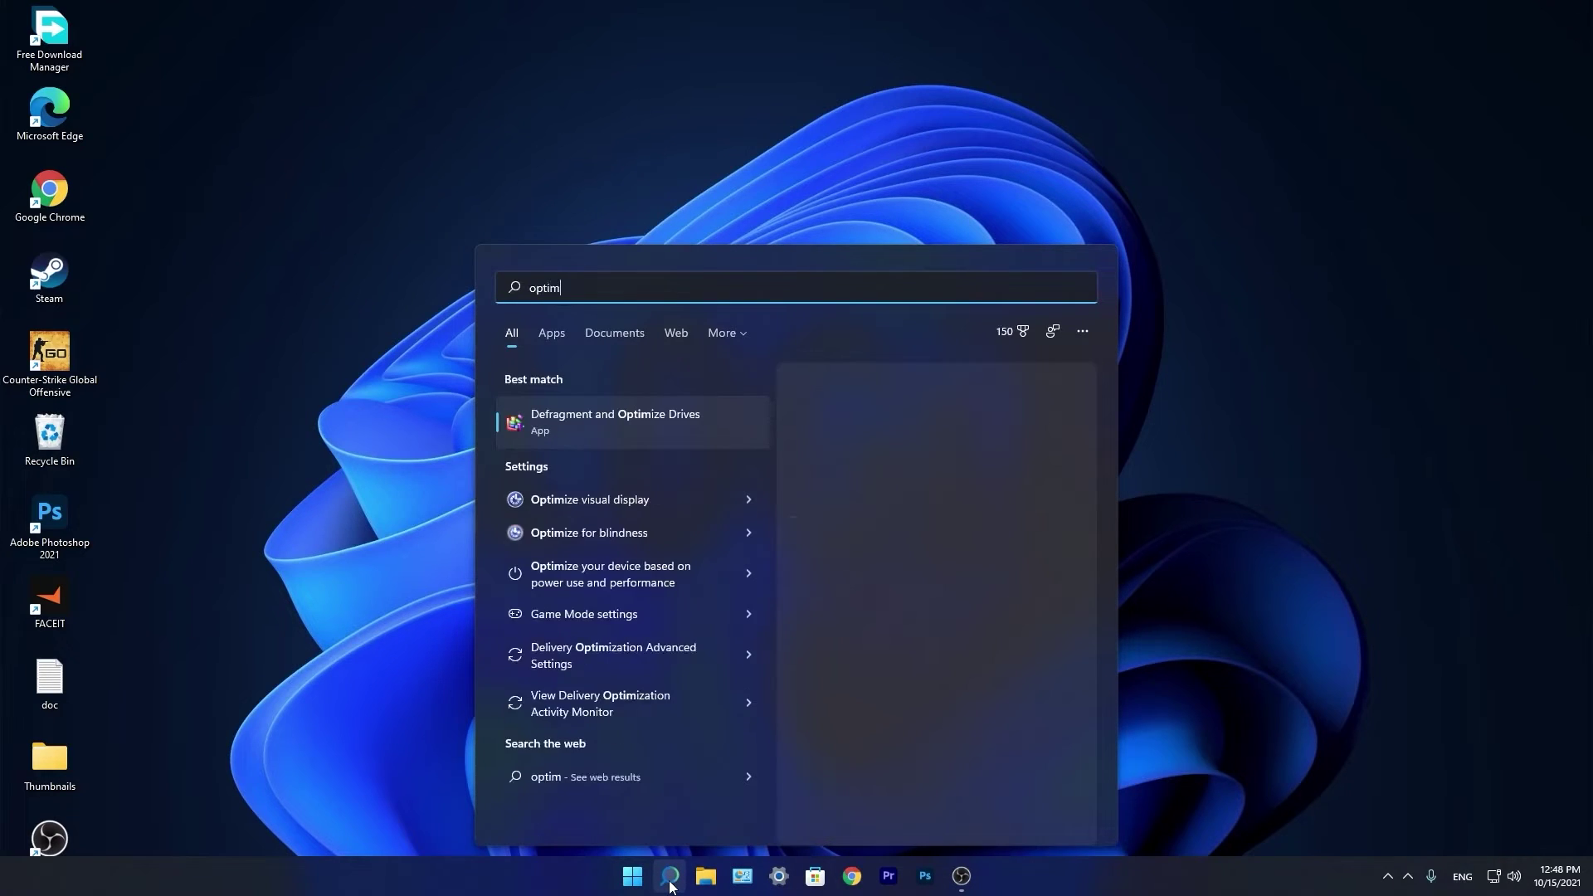
pyautogui.click(636, 419)
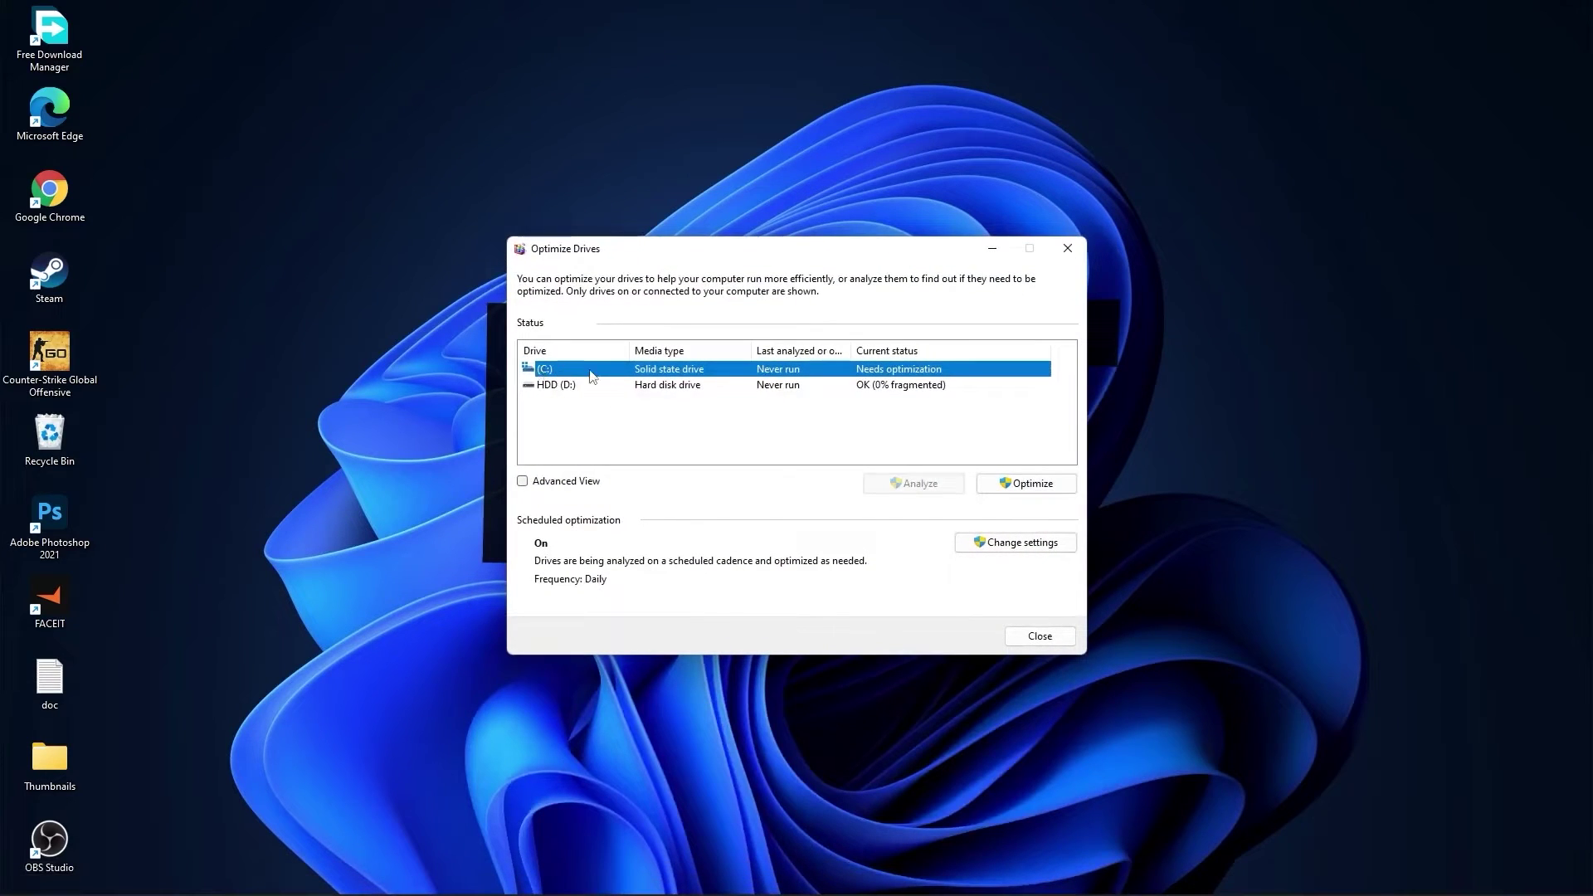
# - Optimize the C: SSD, then analyze and optimize HDD (D:)
pyautogui.click(1022, 488)
pyautogui.click(538, 385)
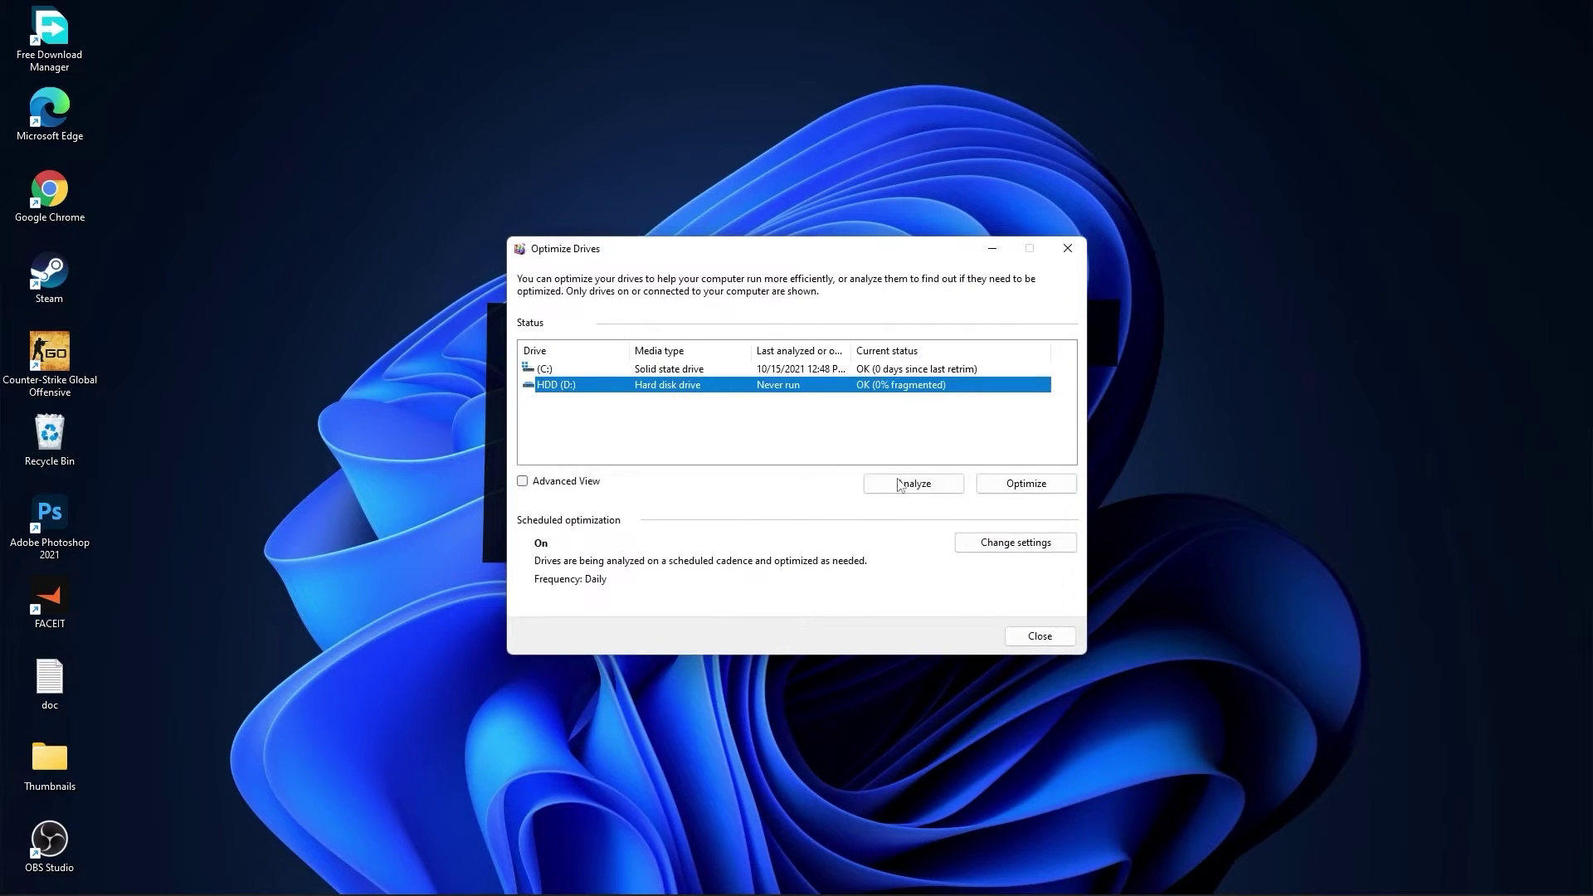
pyautogui.click(901, 484)
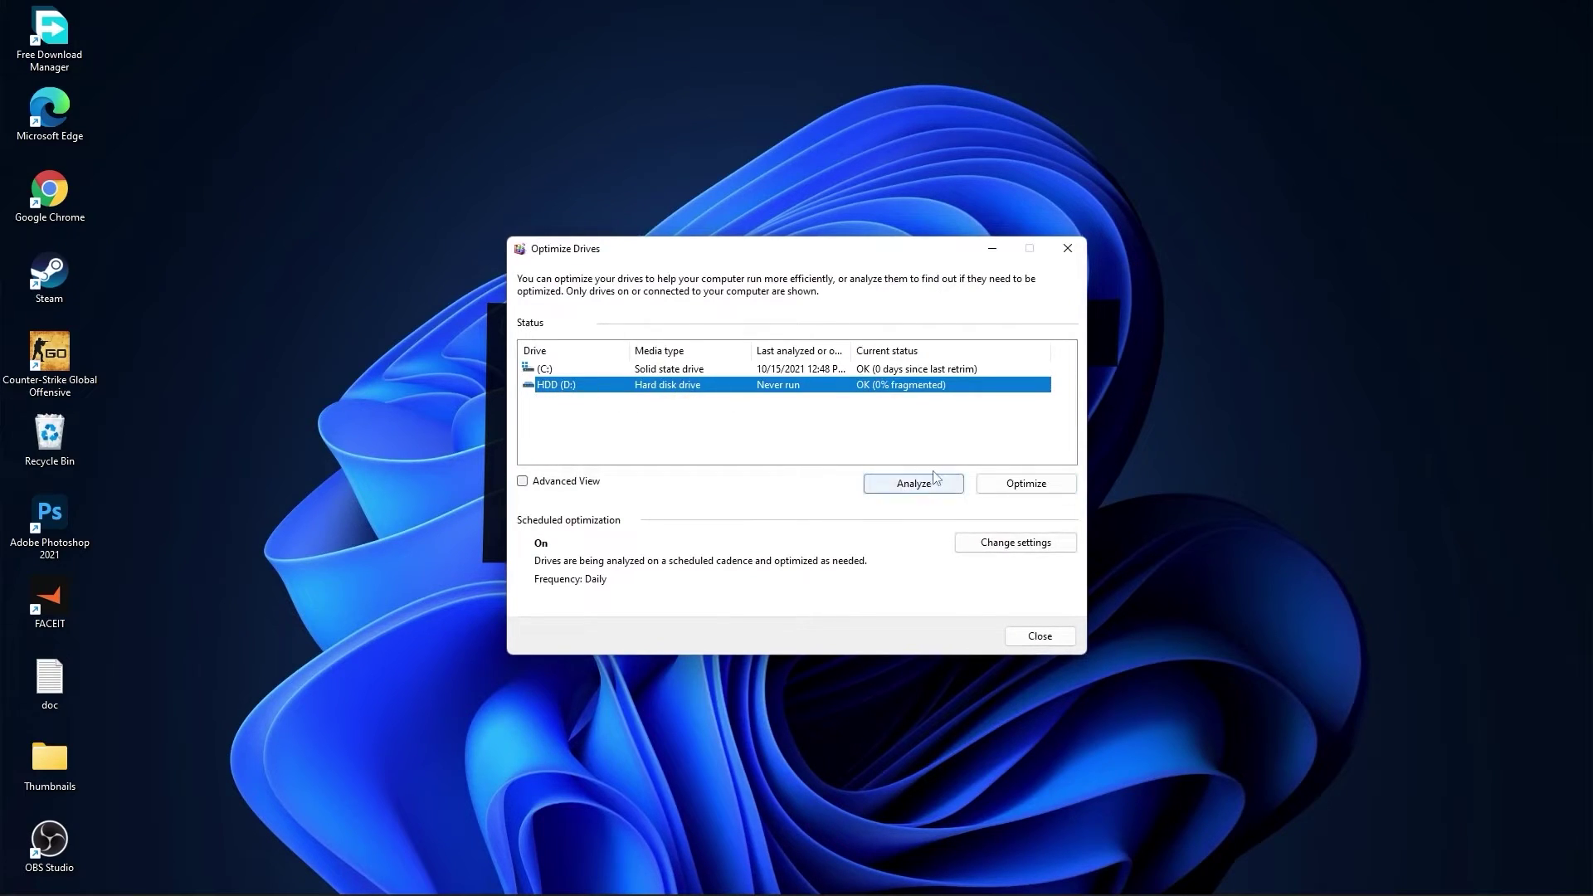
pyautogui.click(1029, 483)
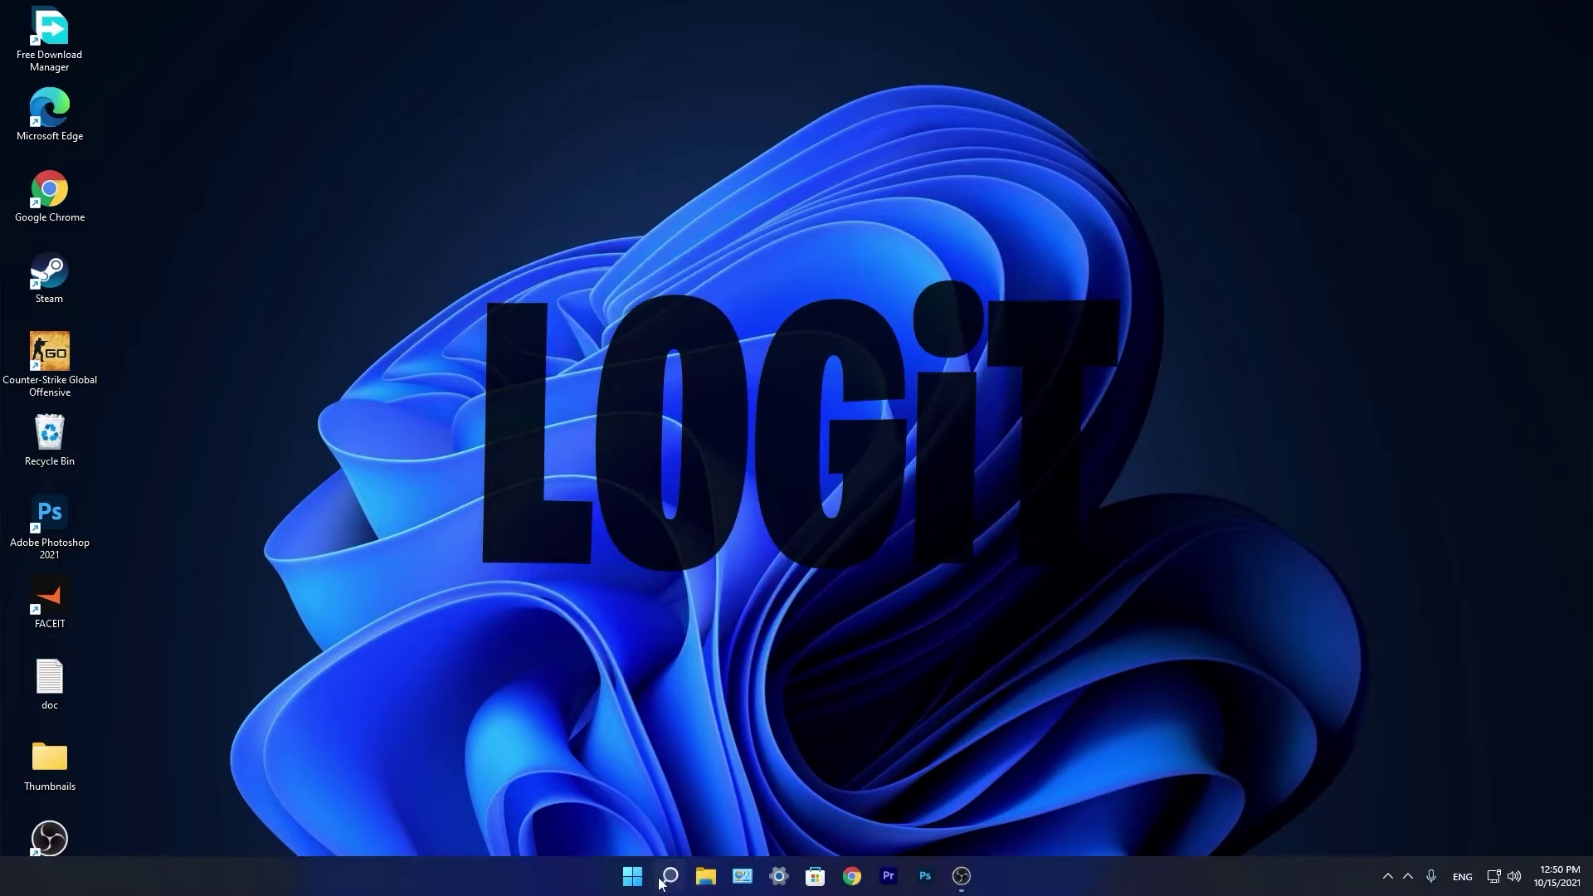
# - Open the Temp folder through Run, grant access, and select its files
pyautogui.click(669, 877)
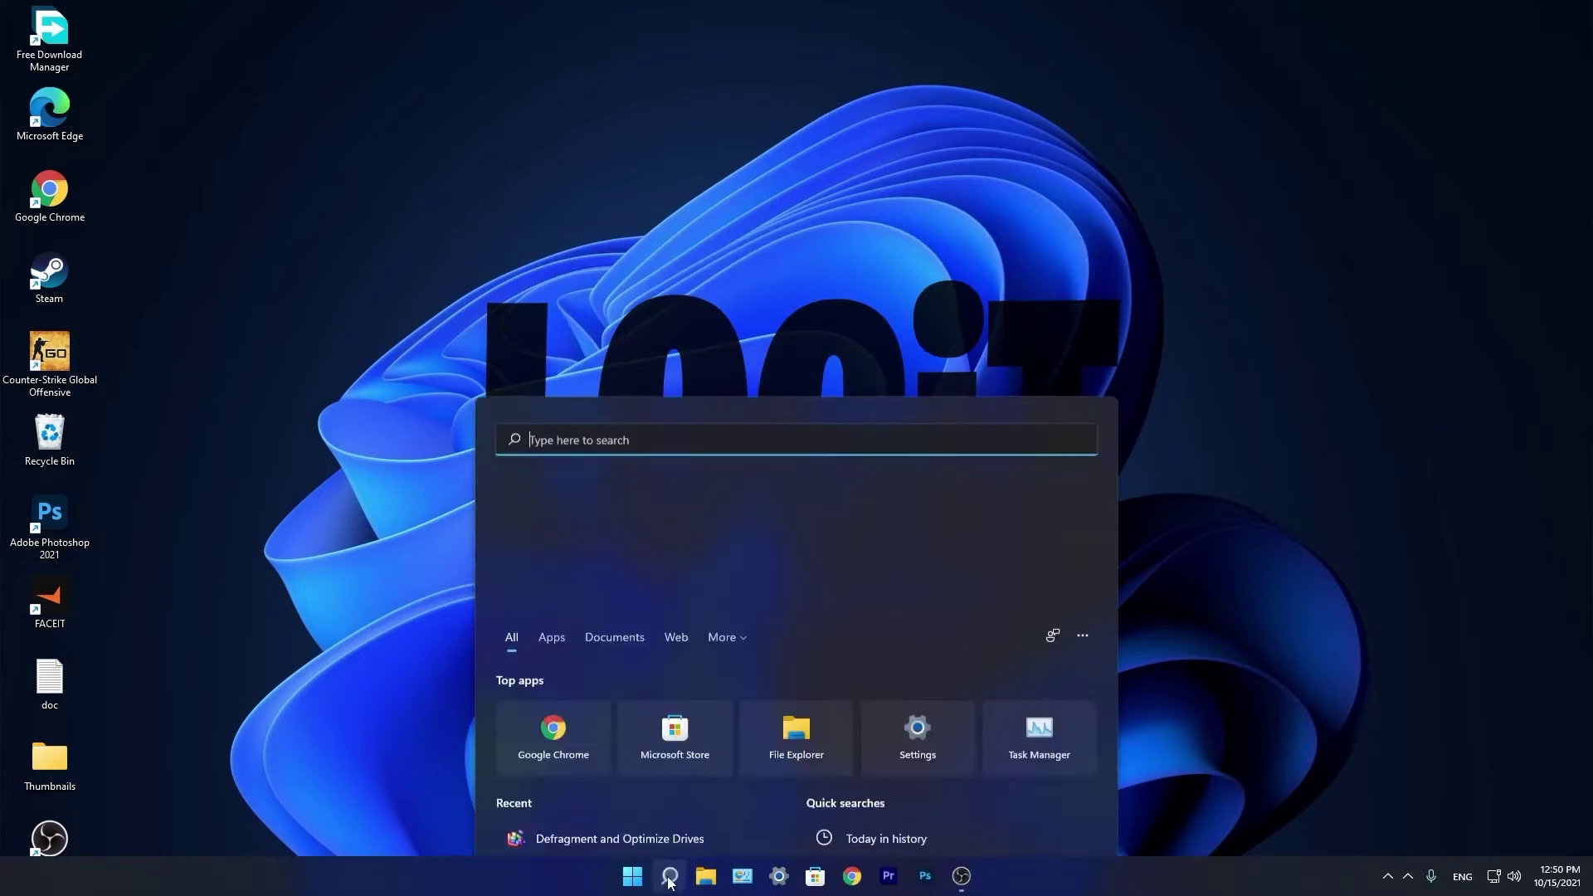
pyautogui.write('run')
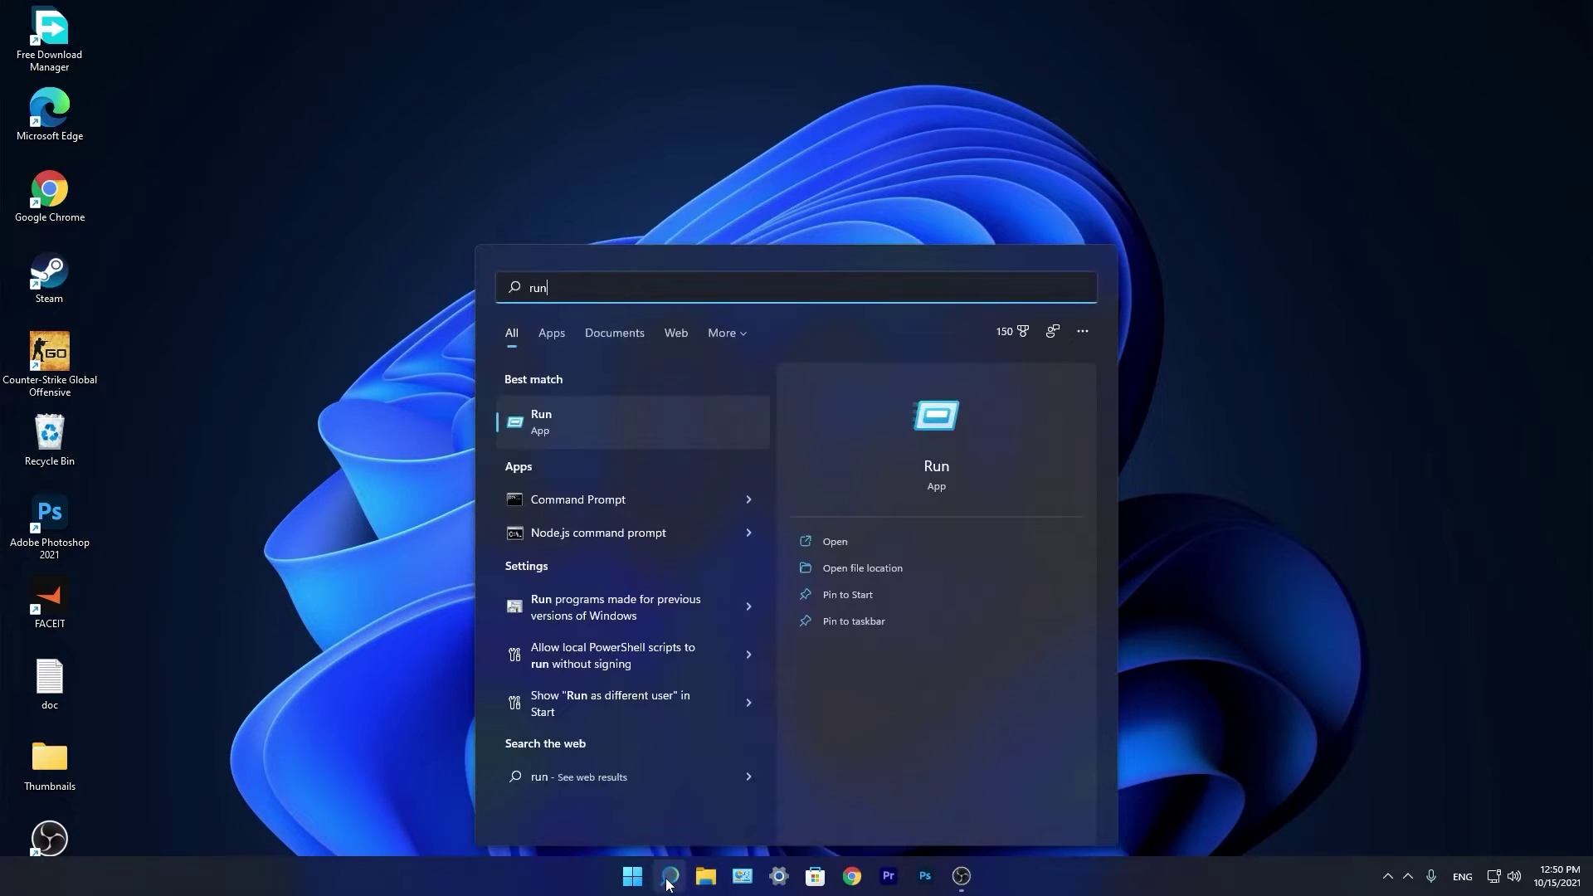
pyautogui.click(574, 421)
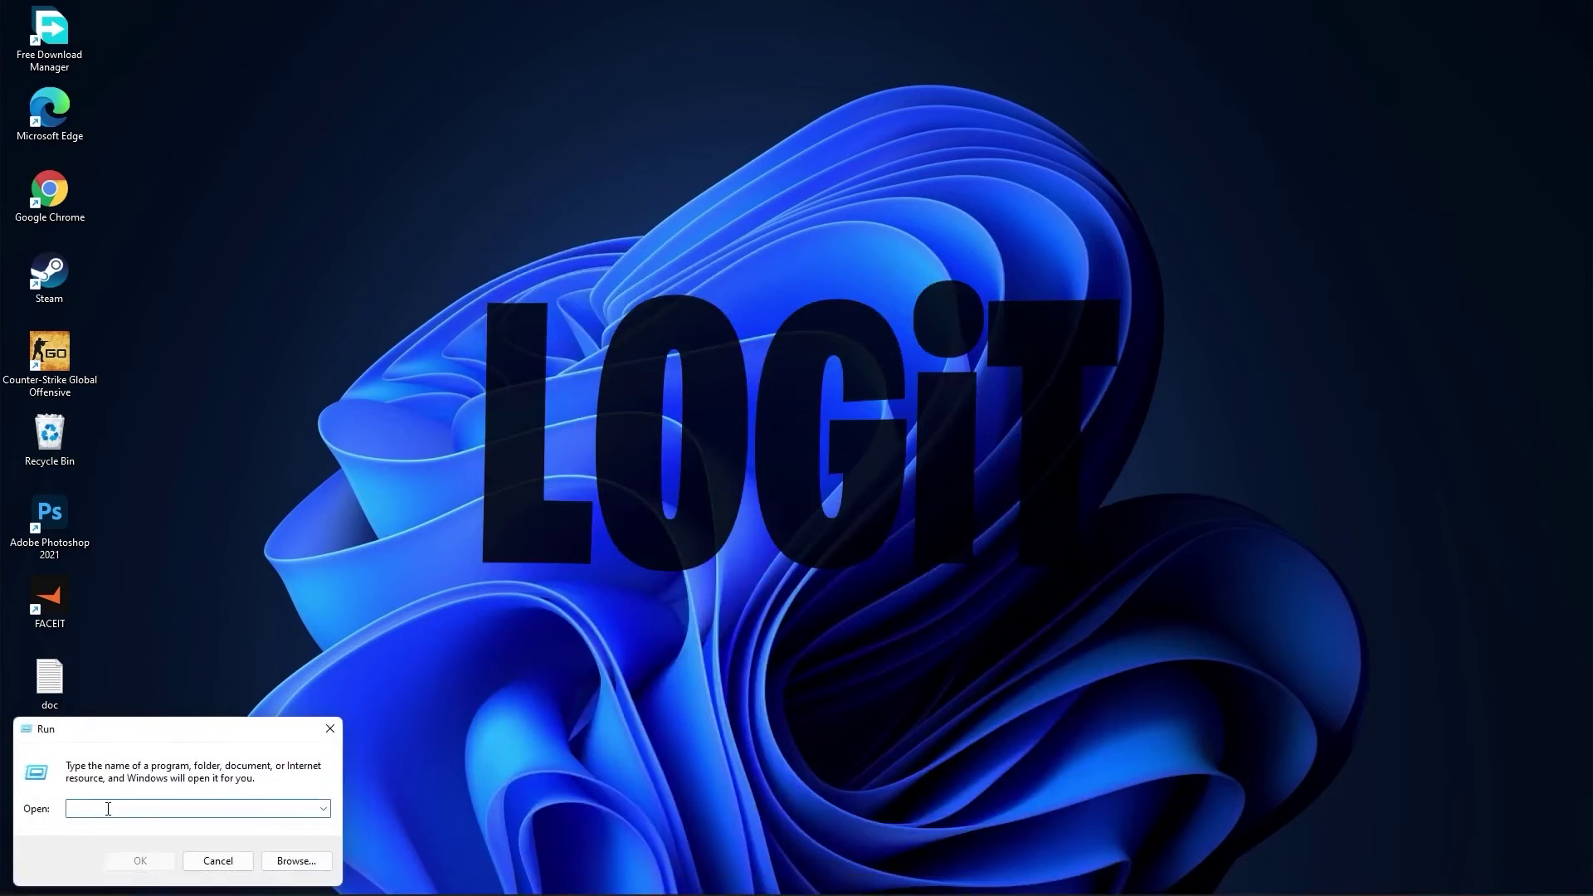
pyautogui.write('temp')
pyautogui.click(149, 863)
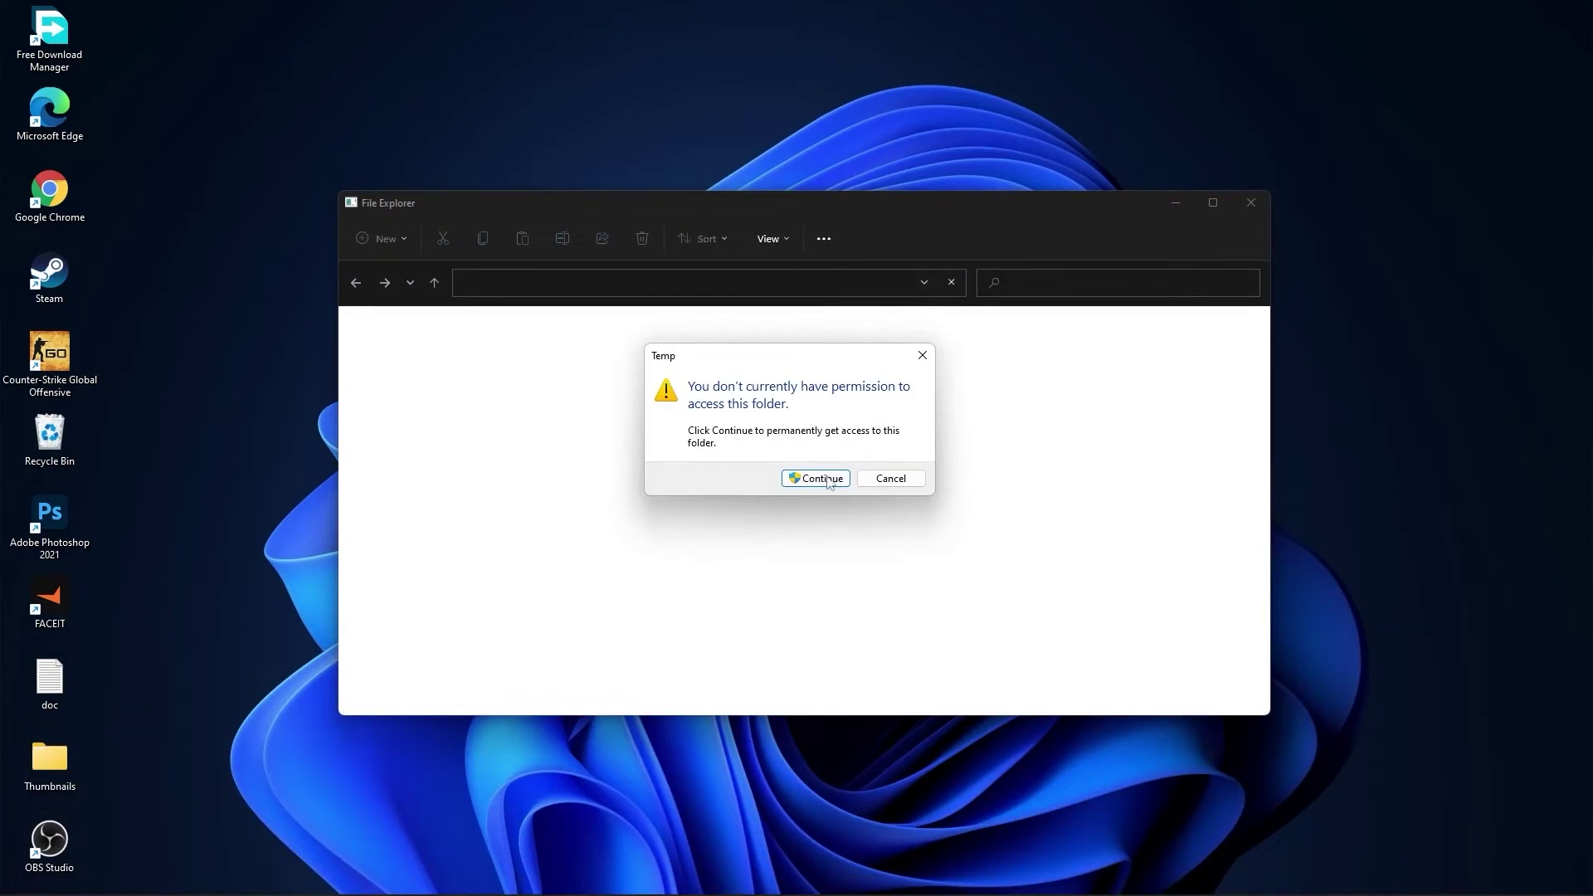
pyautogui.click(826, 480)
pyautogui.moveTo(954, 603); pyautogui.dragTo(600, 345)
pyautogui.rightClick(600, 345)
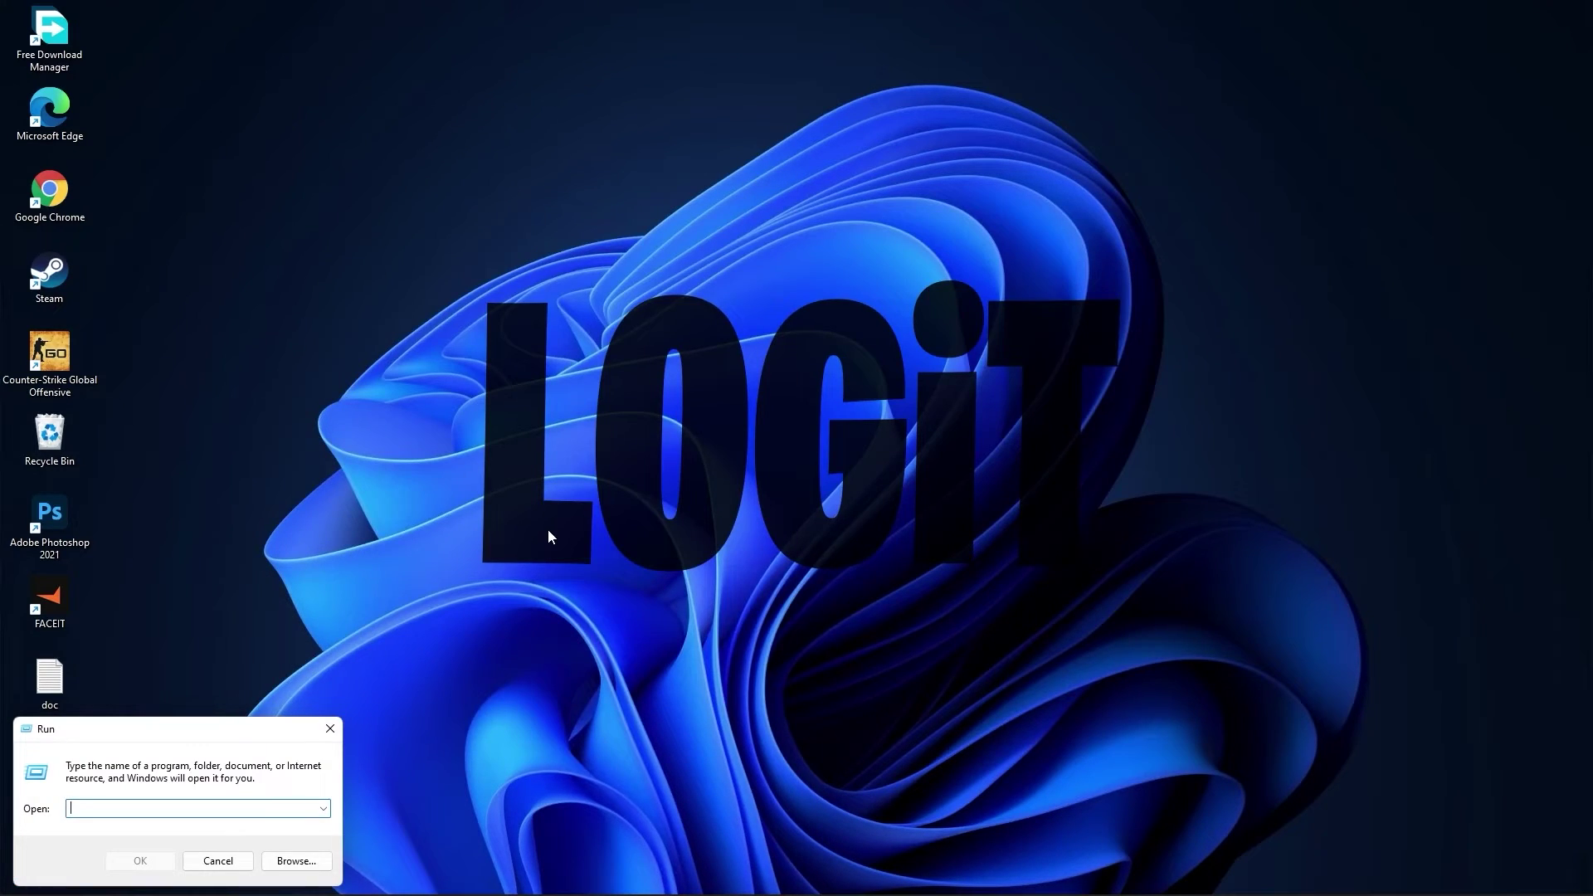
# - Open the user %temp% folder and delete all eight temp items
pyautogui.write('%temp%')
pyautogui.click(146, 857)
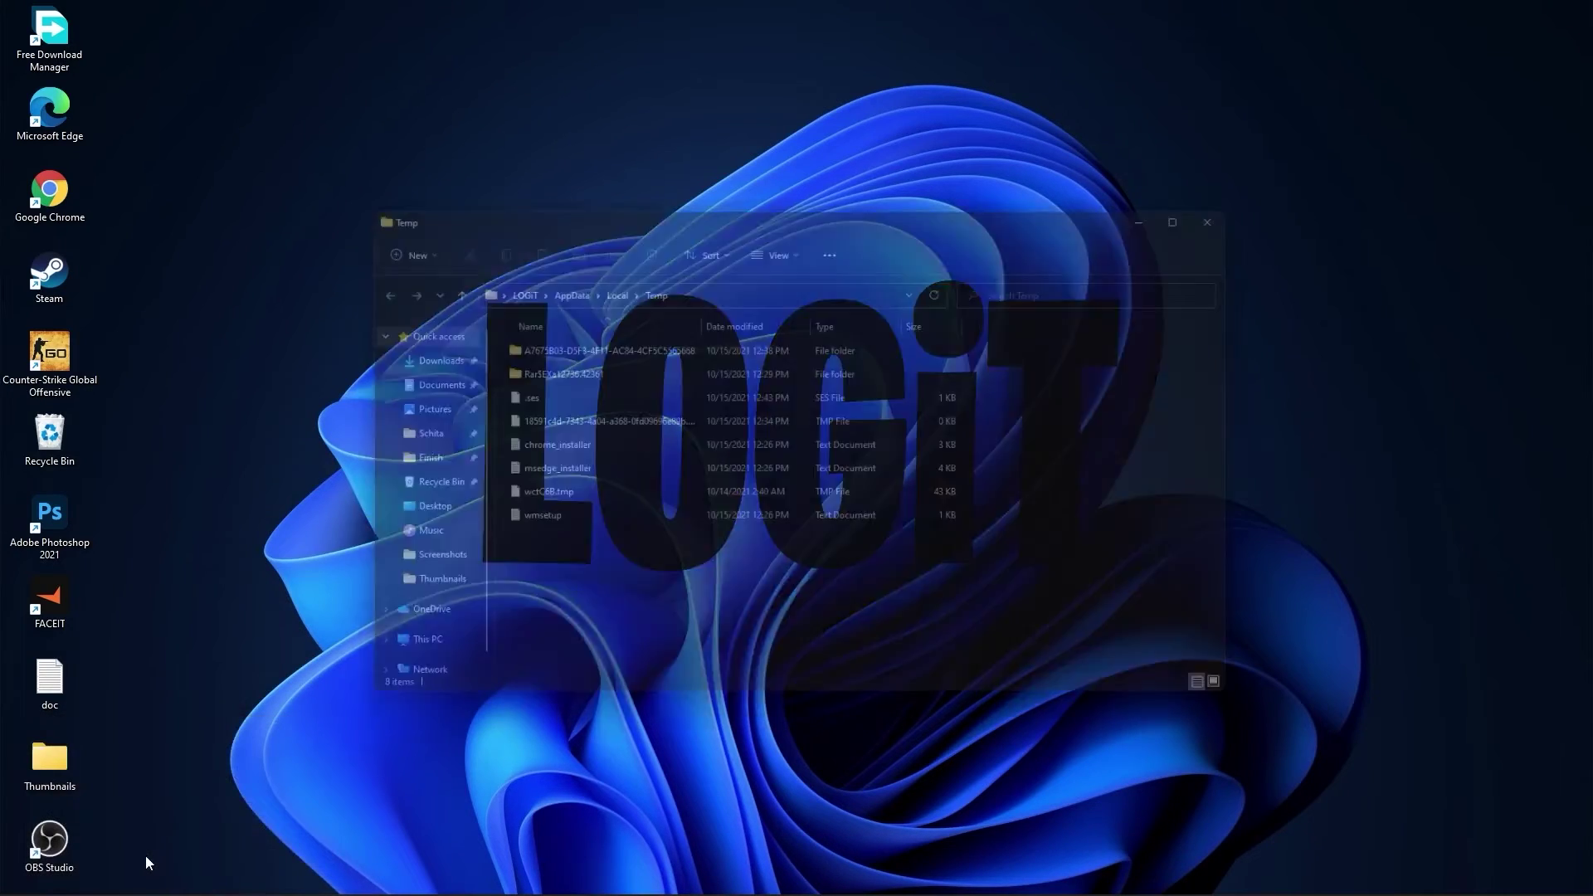
pyautogui.moveTo(750, 501); pyautogui.dragTo(627, 348)
pyautogui.rightClick(627, 349)
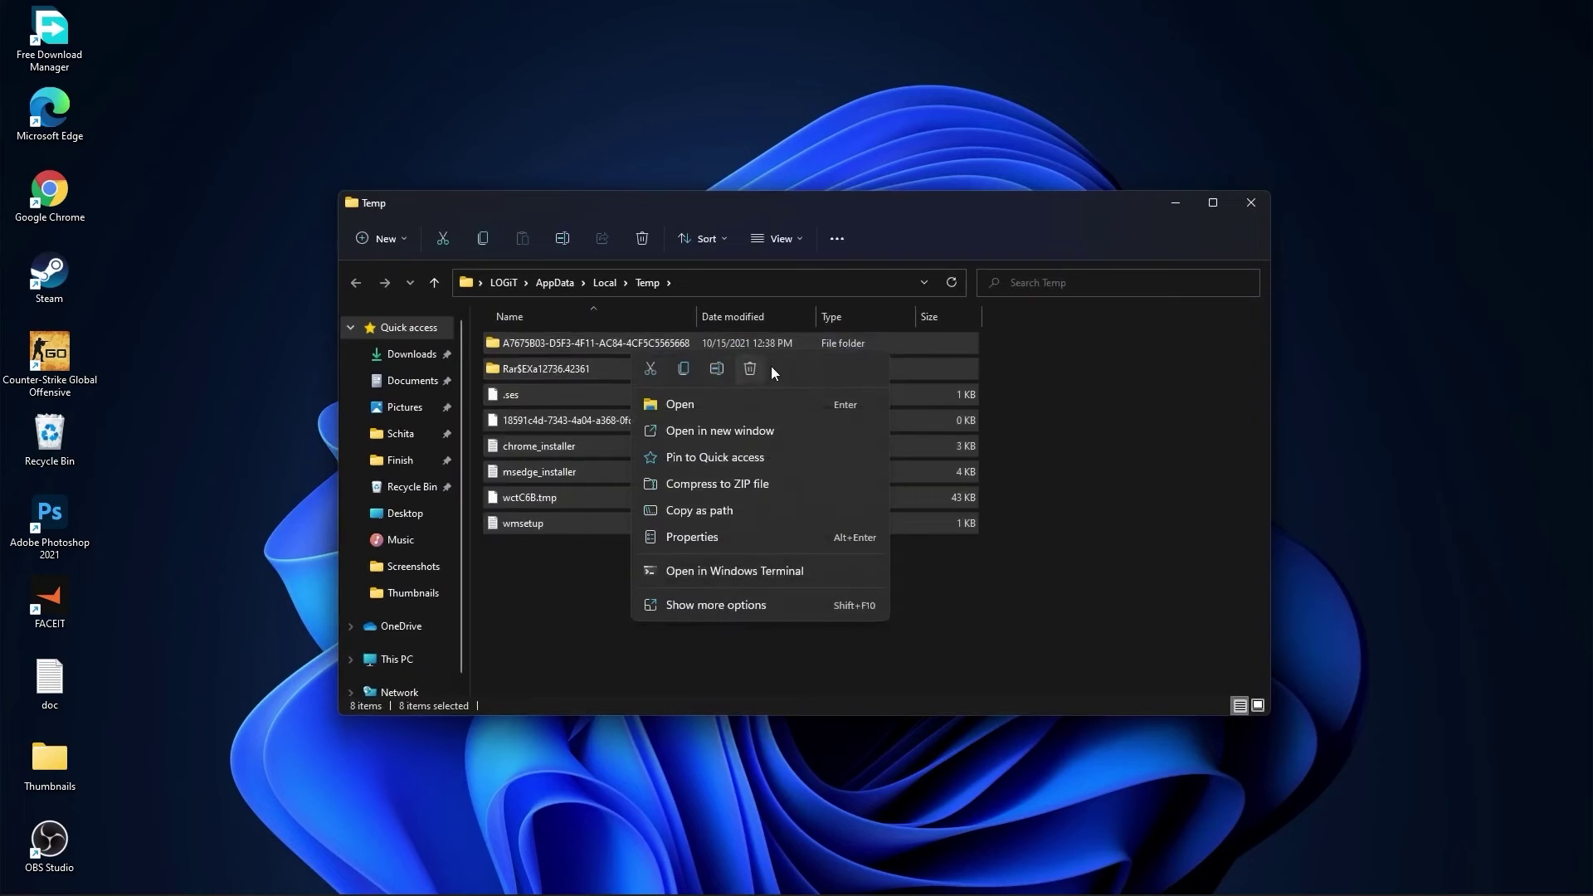
pyautogui.click(750, 368)
# - Open Prefetch through Run, grant access, and delete all its files
pyautogui.press('super+r')
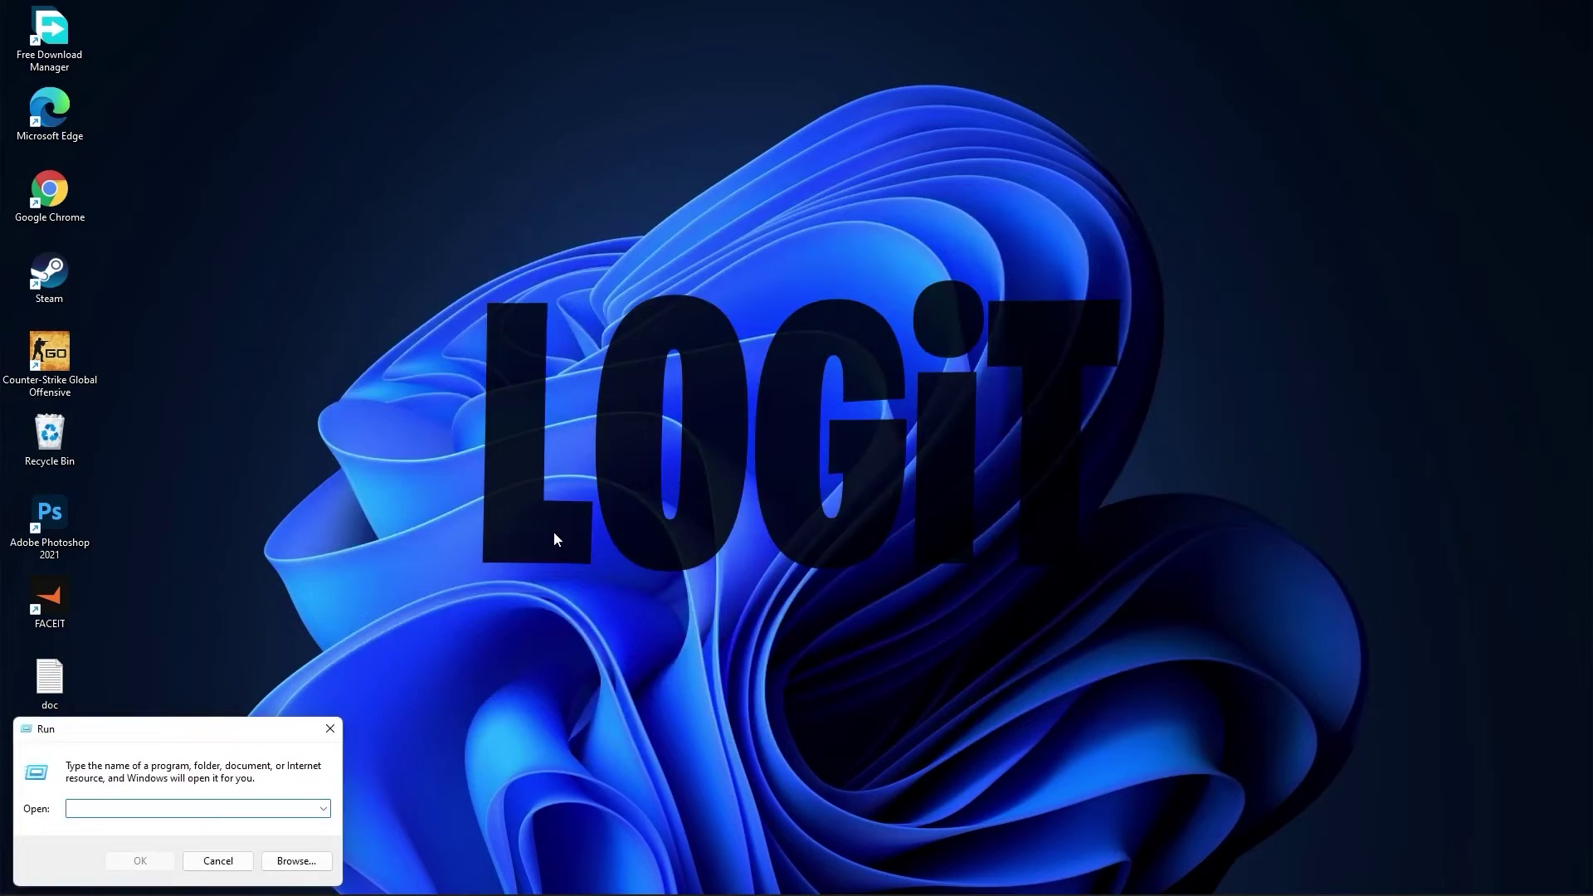
pyautogui.write('refetch')
pyautogui.click(146, 862)
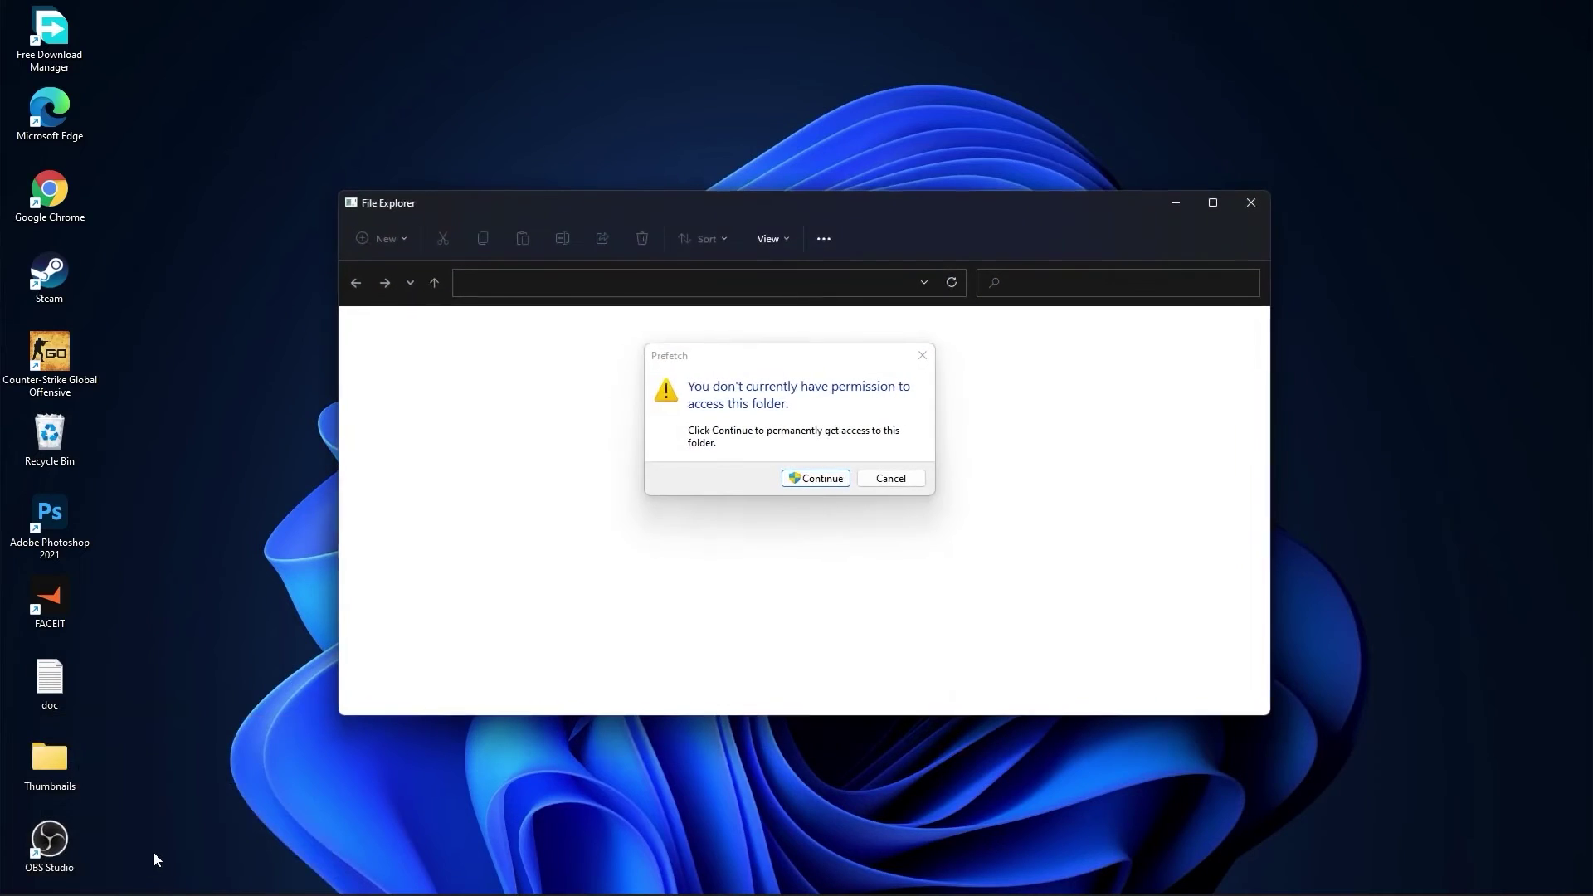
pyautogui.click(810, 473)
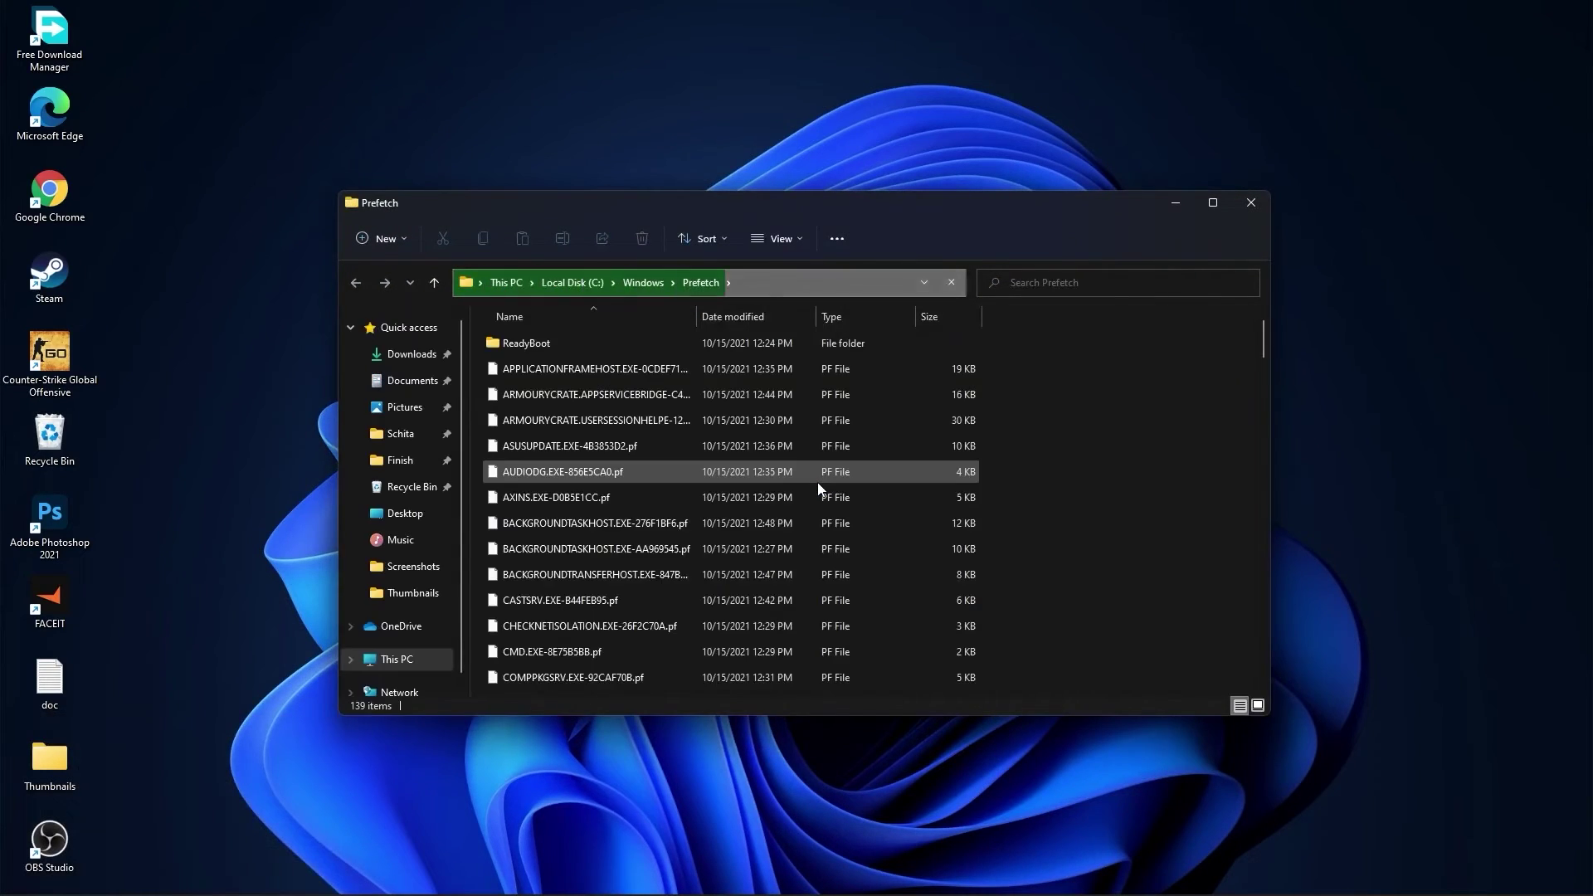
pyautogui.moveTo(1021, 339)
pyautogui.mouseDown()
pyautogui.moveTo(852, 527)
pyautogui.moveTo(804, 677)
pyautogui.mouseUp()
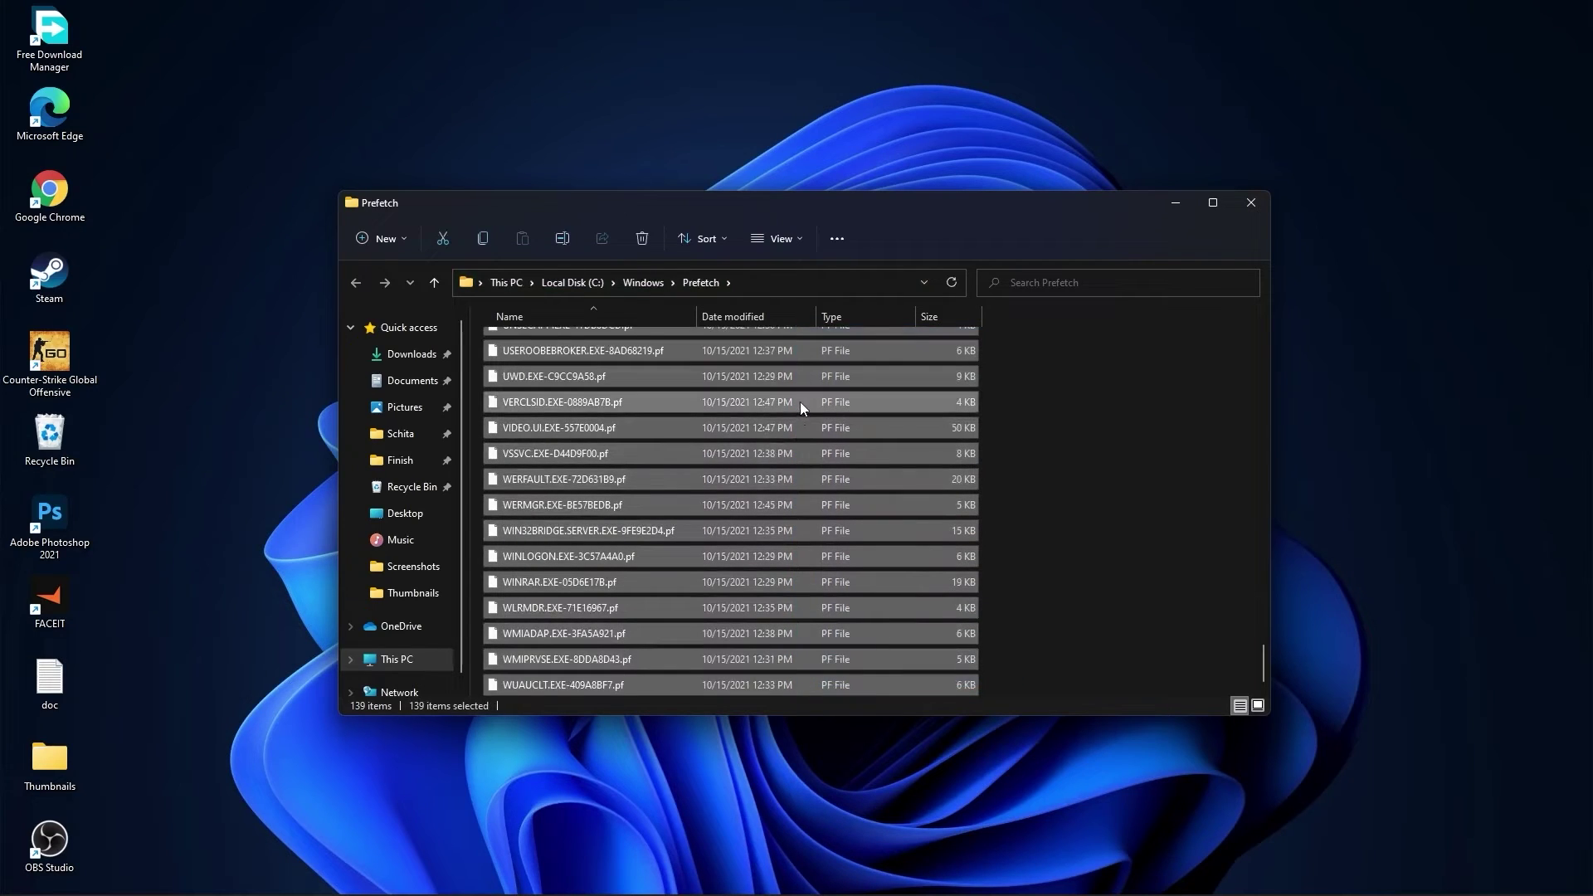
pyautogui.rightClick(800, 401)
pyautogui.click(922, 422)
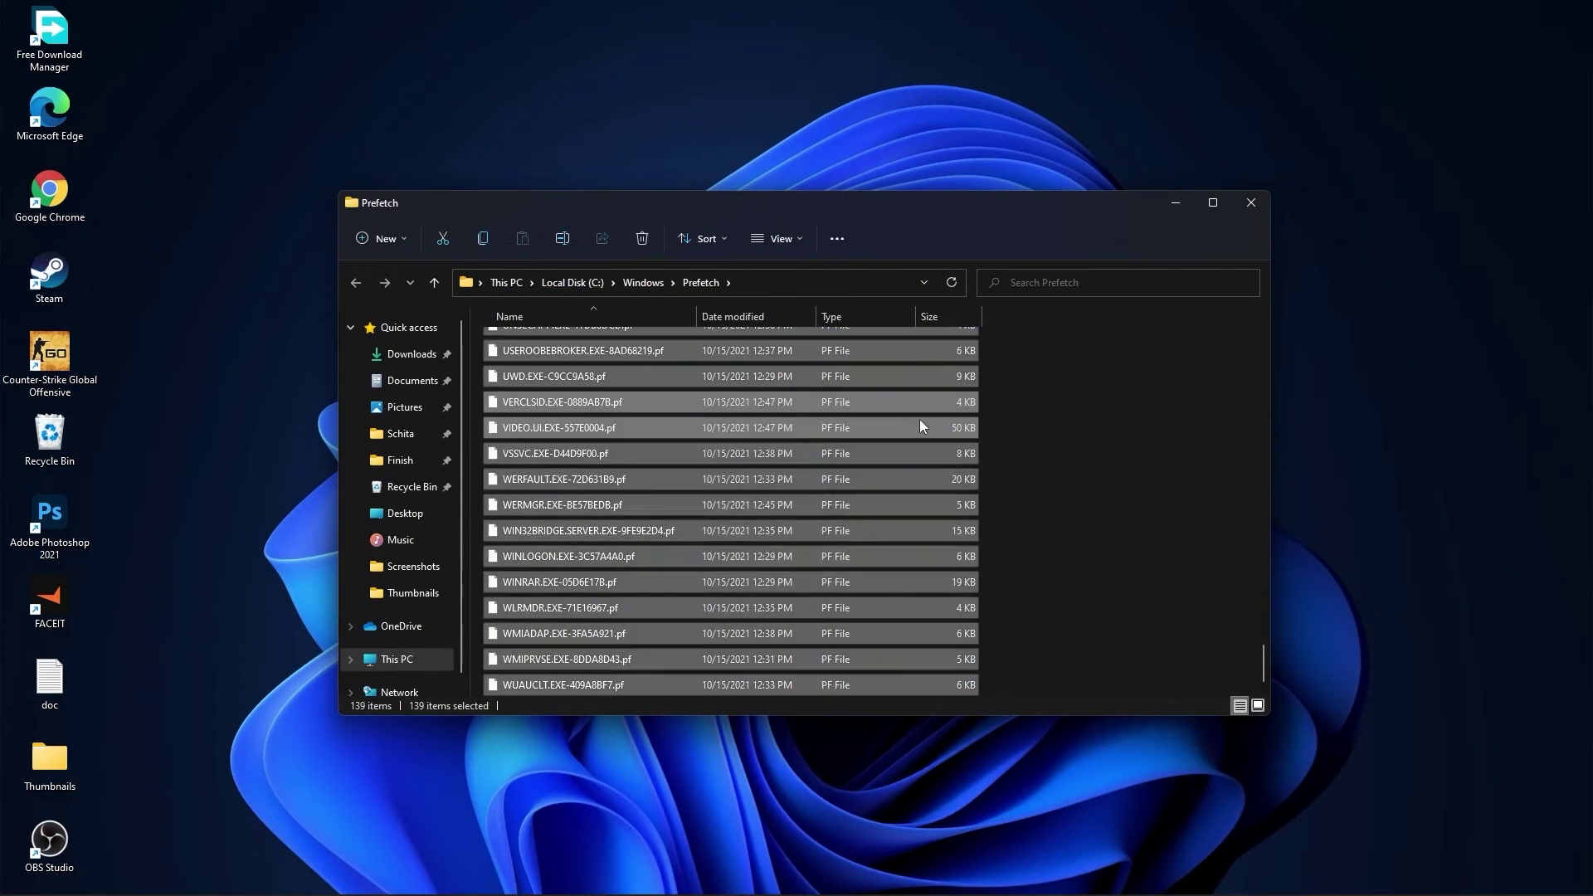
# - Launch 'Adjust the appearance and performance of Windows' via a 'performance' search
pyautogui.click(676, 877)
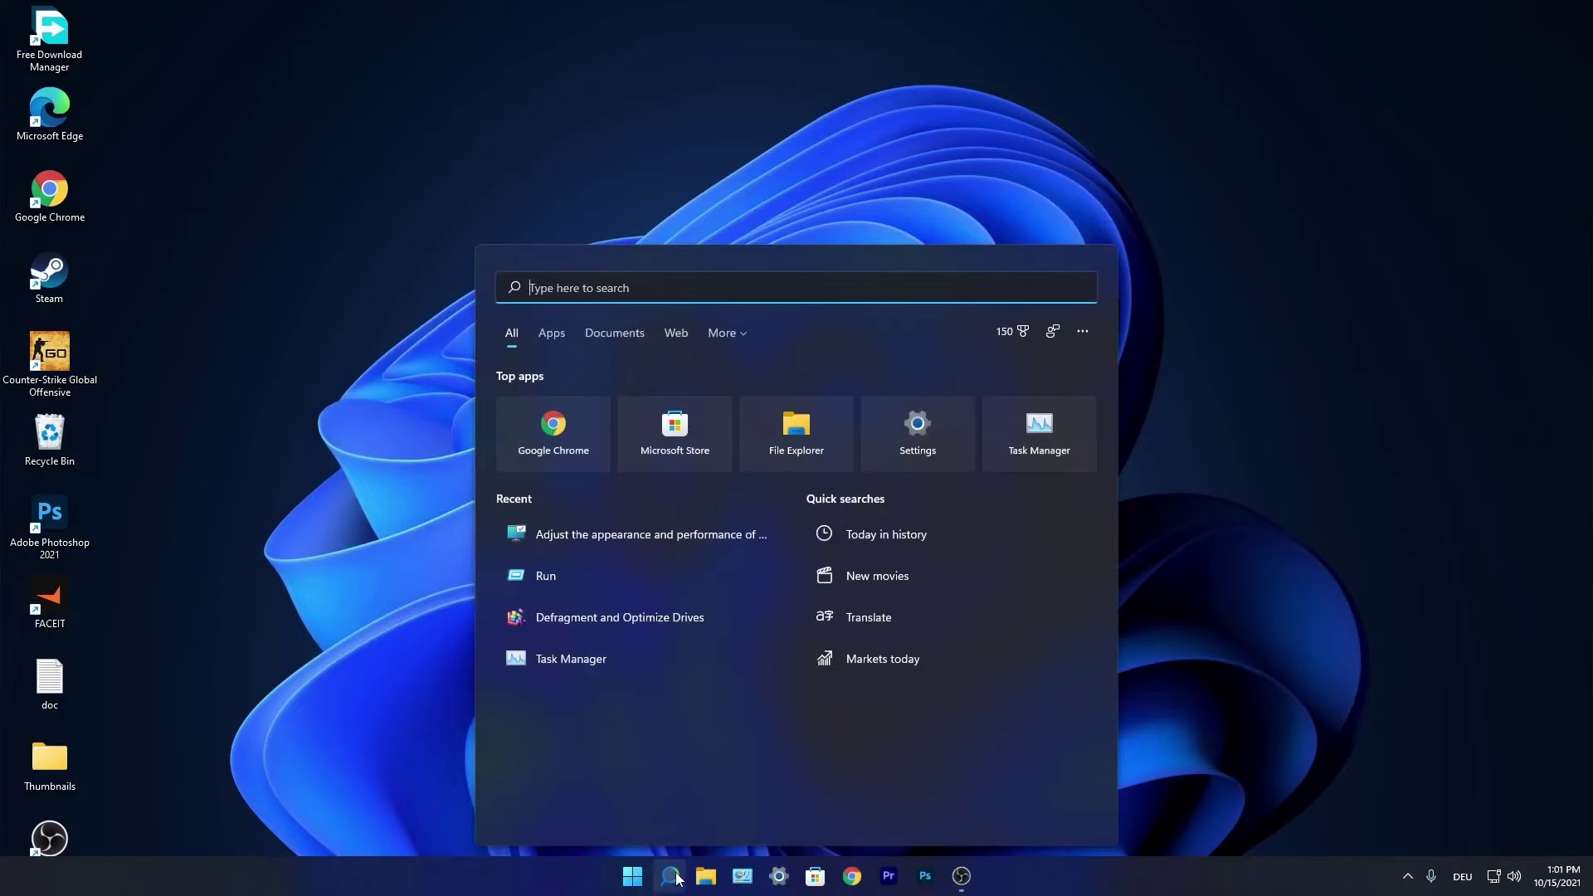
pyautogui.write('performance')
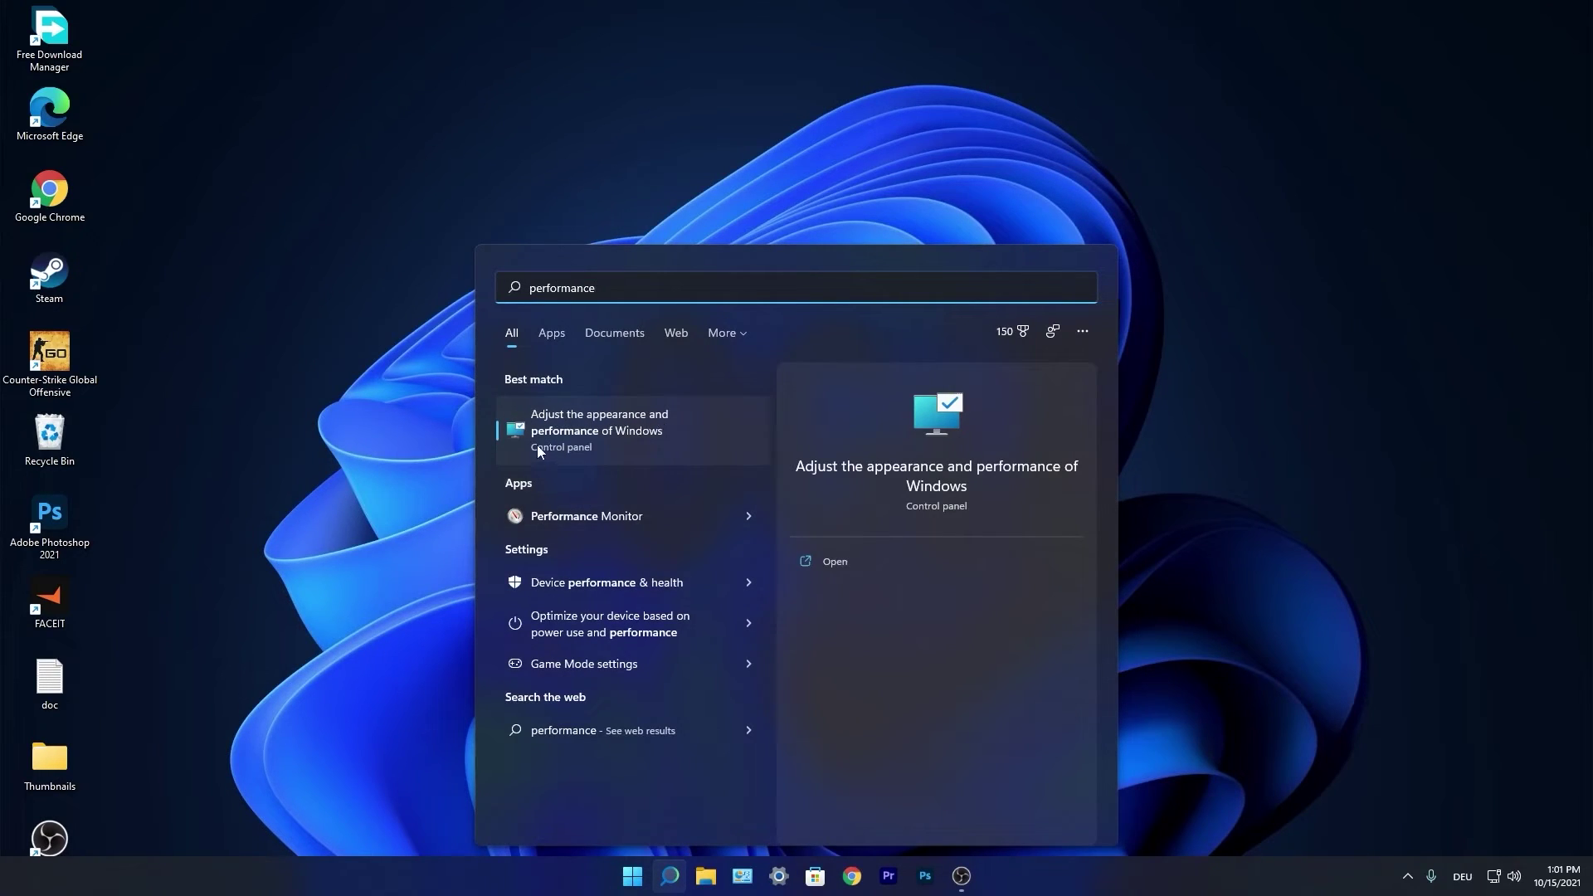
pyautogui.click(605, 432)
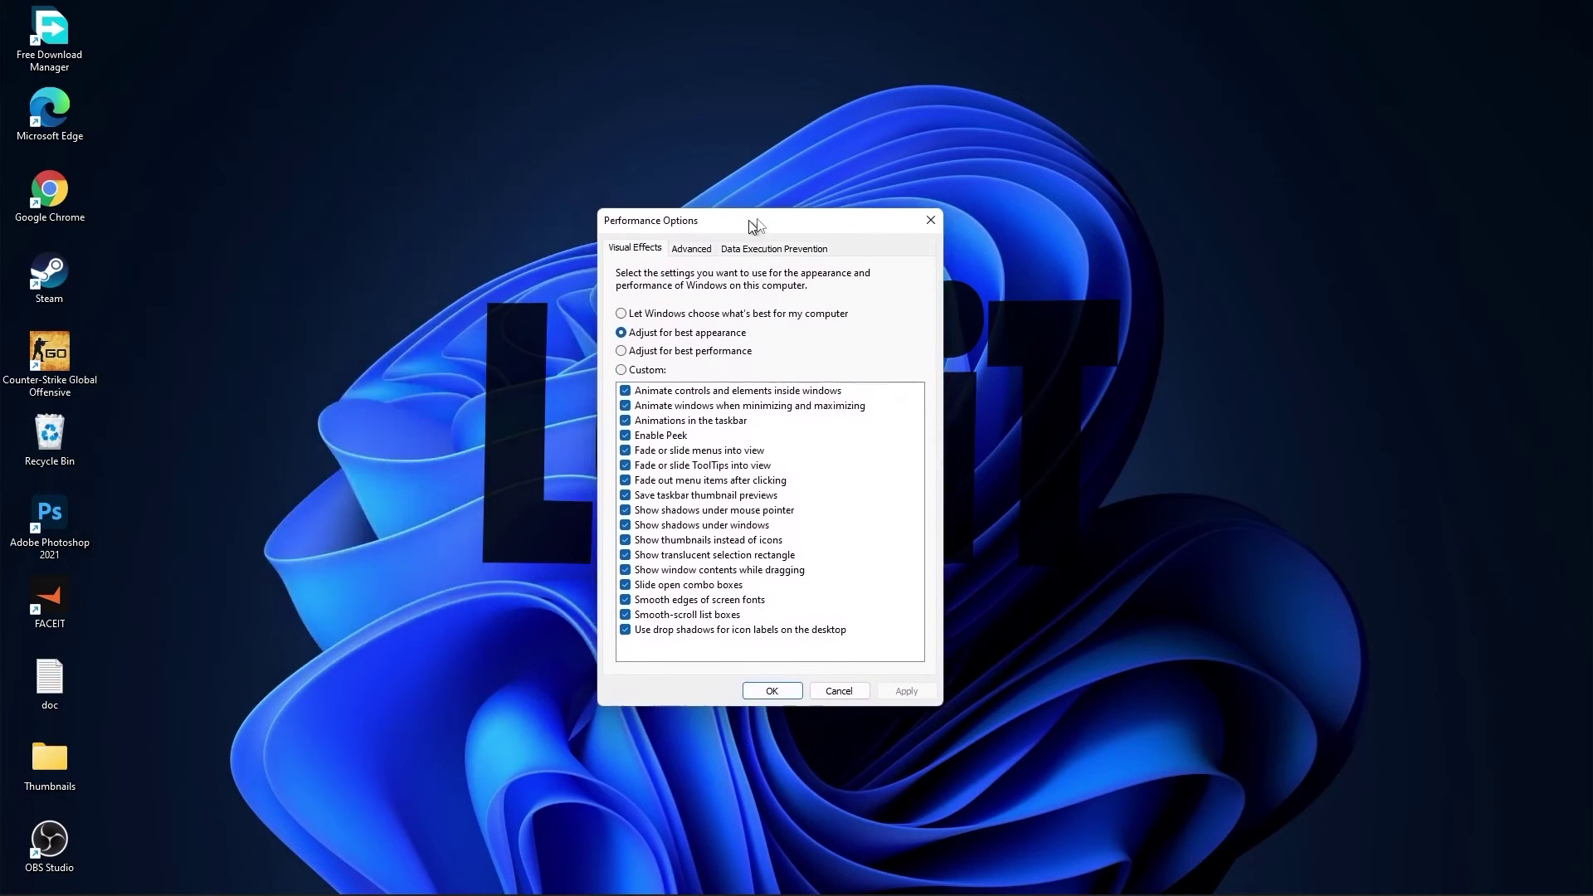
# - Choose best performance, then enable only smooth font edges and thumbnails, and apply
pyautogui.click(646, 336)
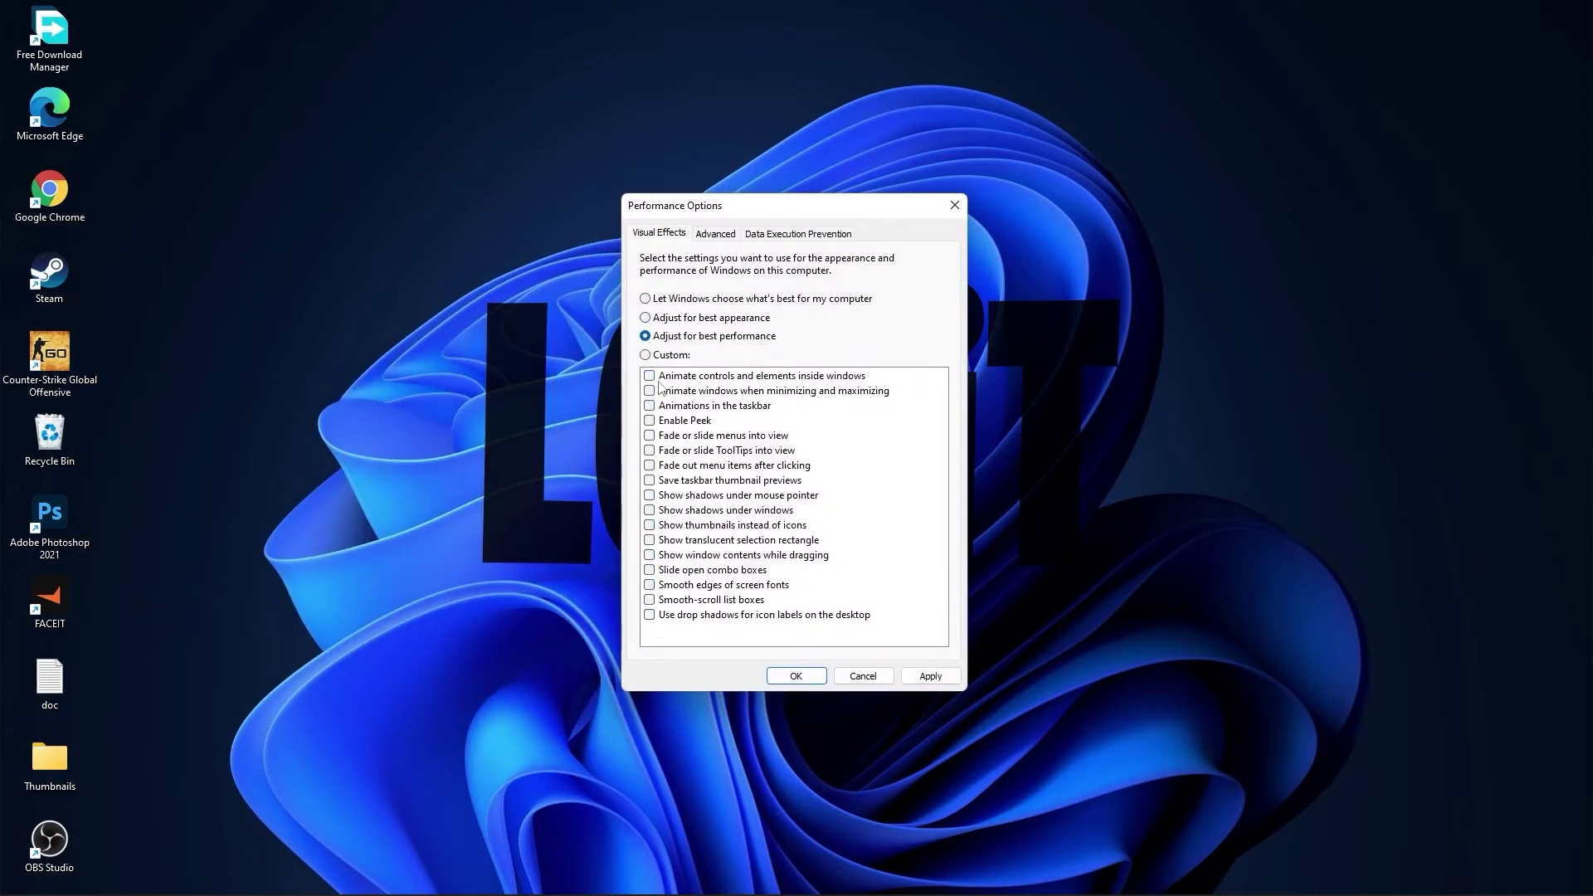
pyautogui.click(646, 356)
pyautogui.click(651, 586)
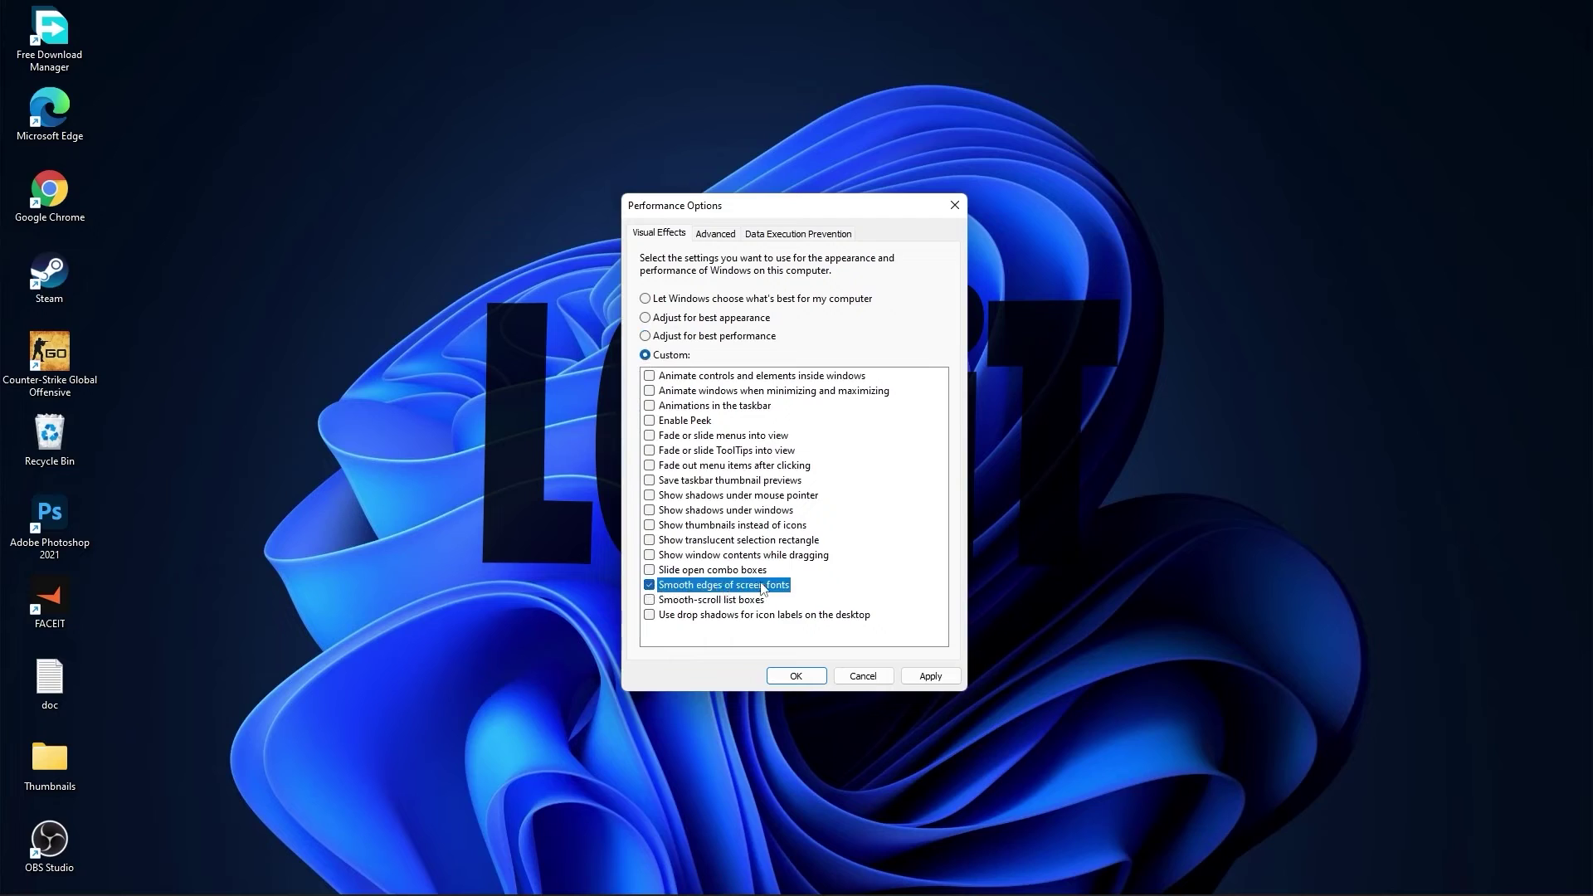
pyautogui.click(650, 526)
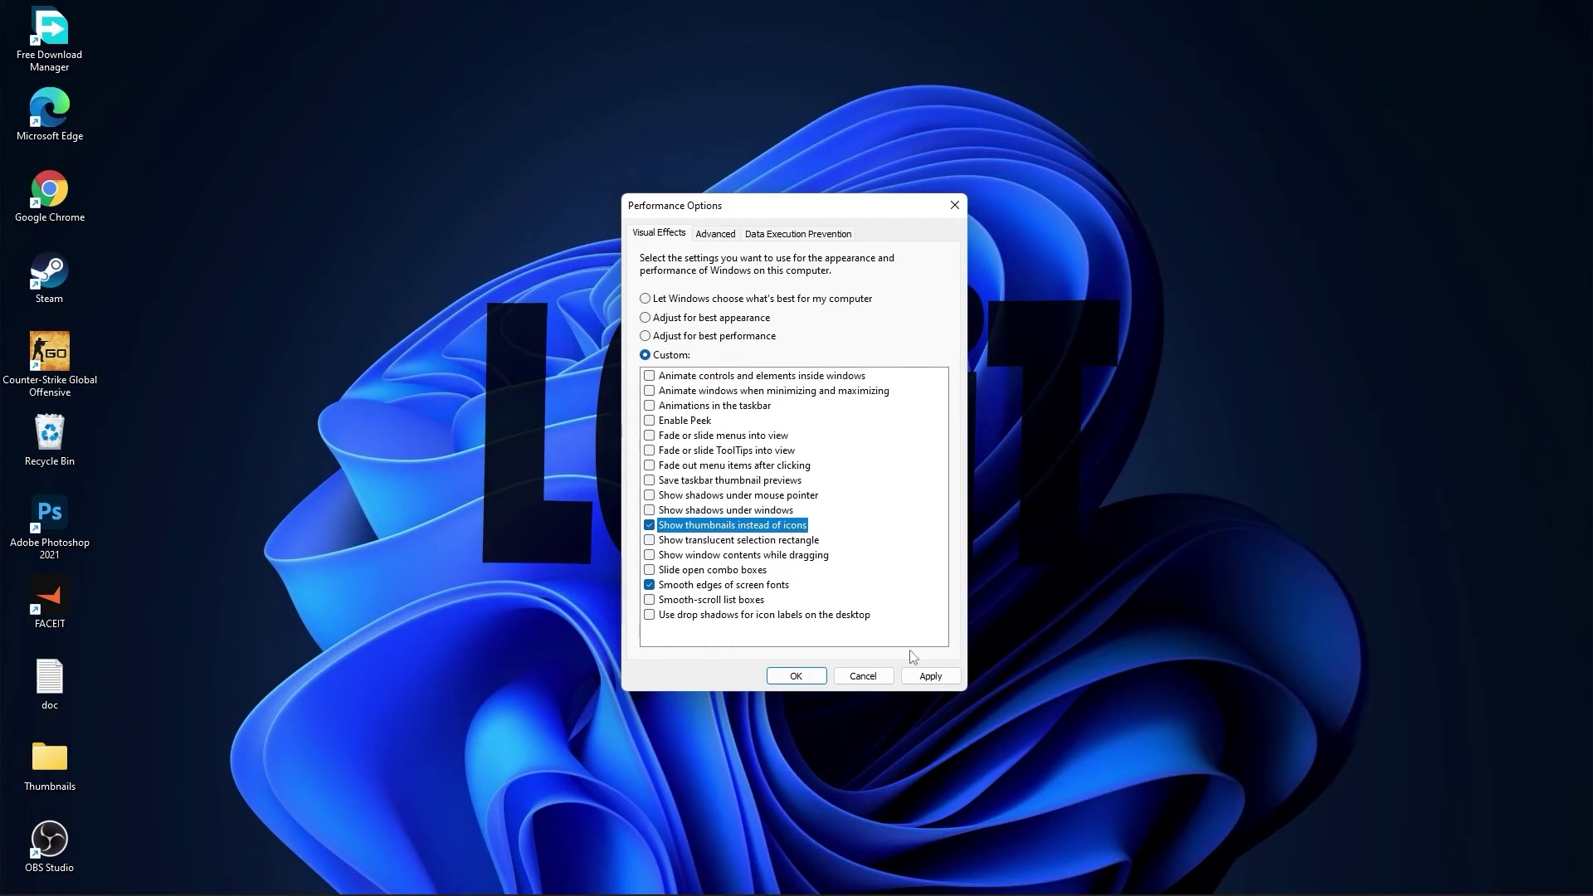
pyautogui.click(932, 676)
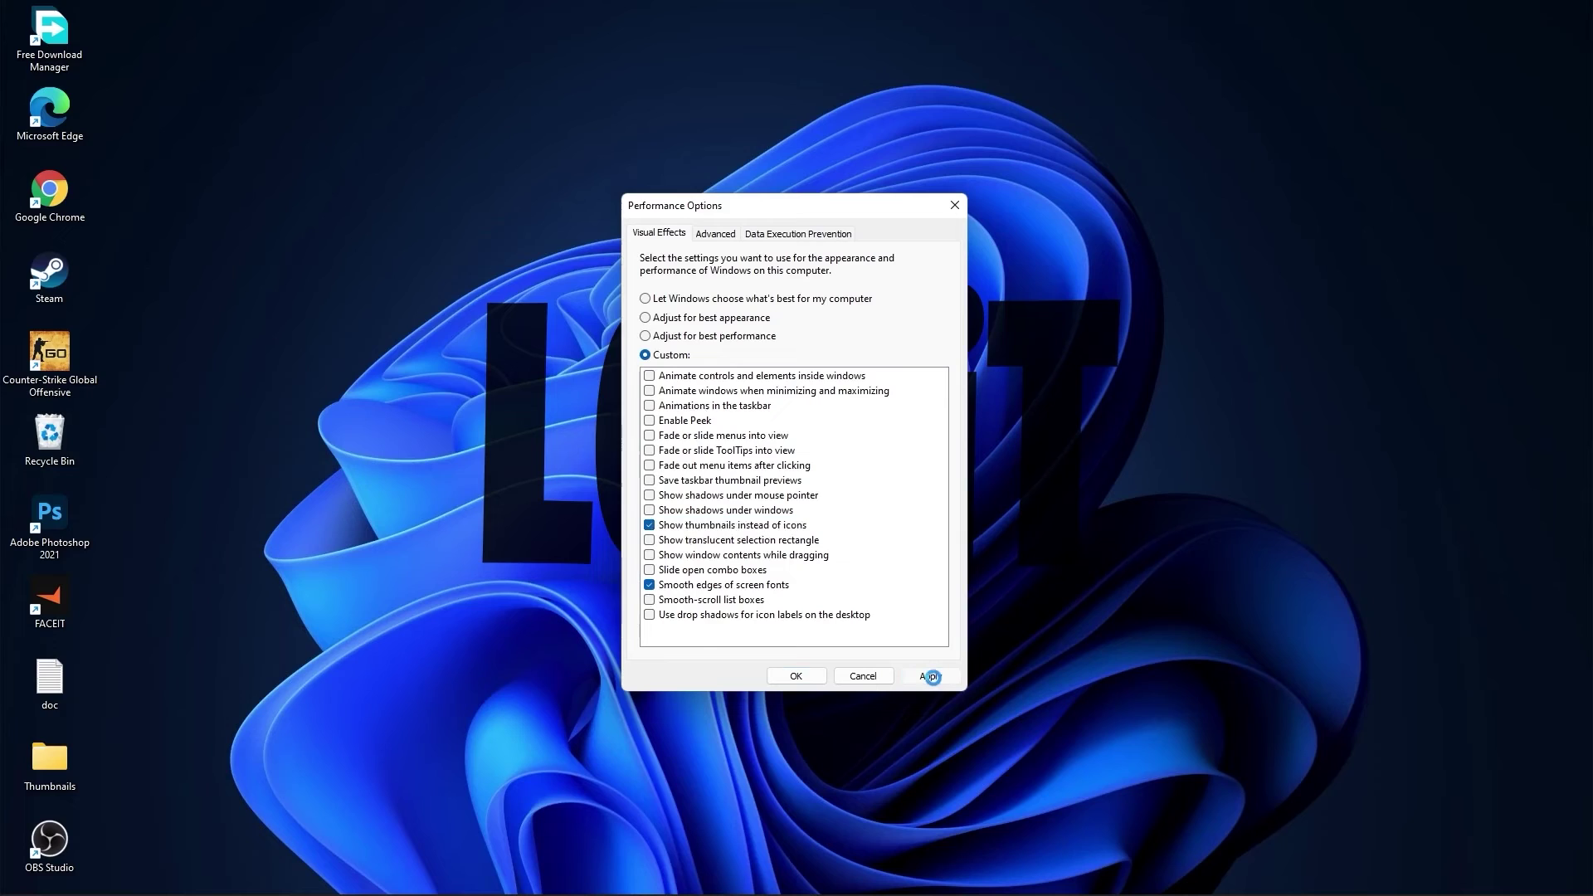
pyautogui.click(801, 680)
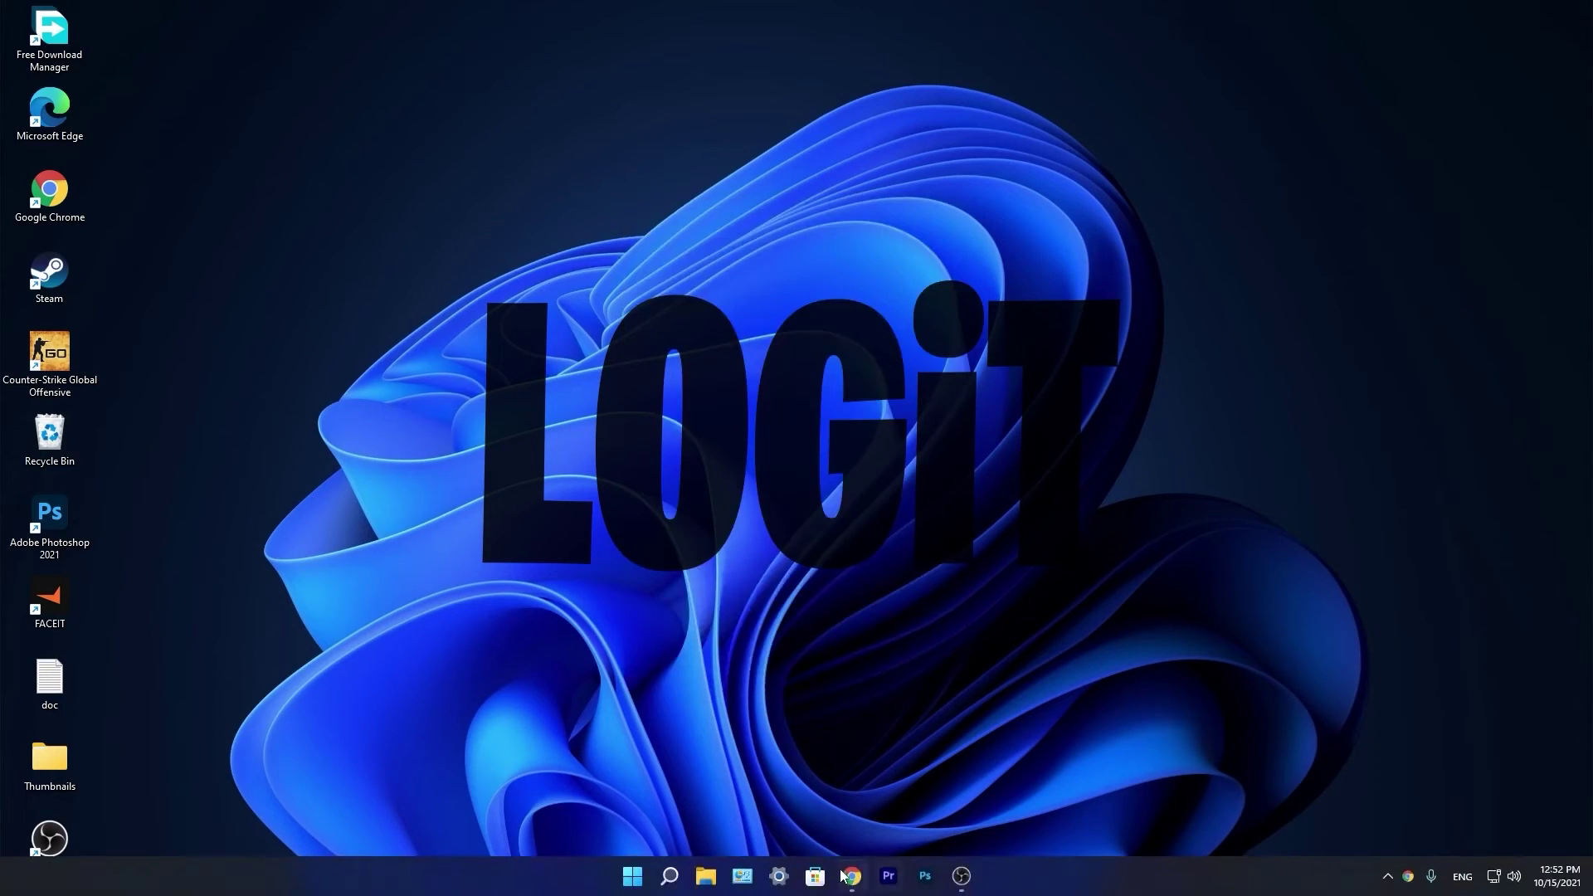
# - Search NVIDIA drivers with GeForce selected and download Game Ready Driver 496.13 for the GTX 1050 Ti
pyautogui.click(852, 889)
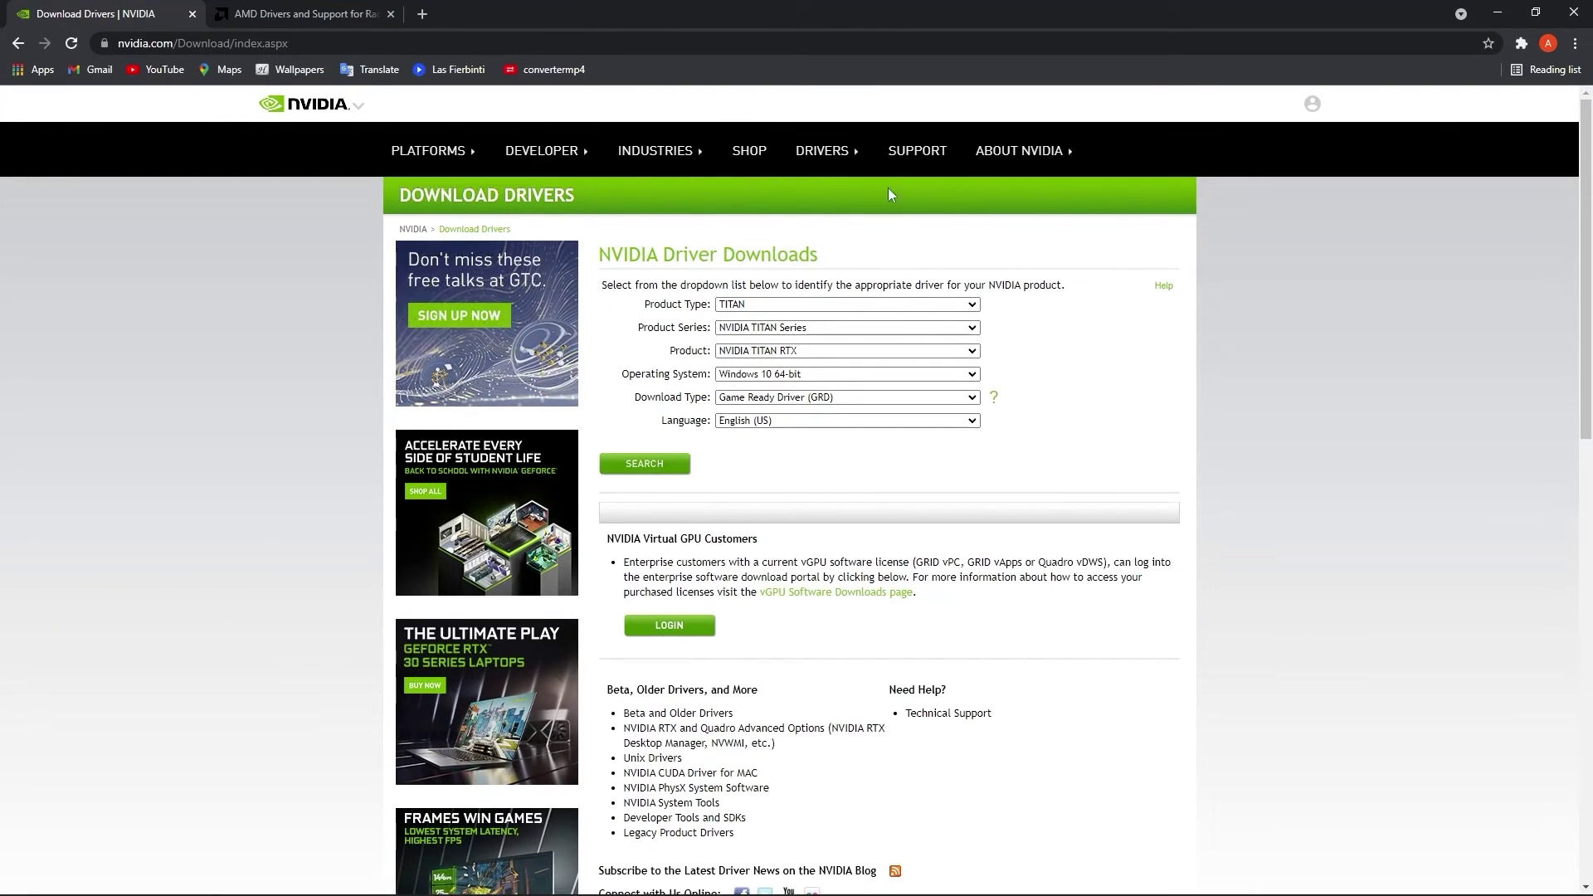
pyautogui.click(776, 304)
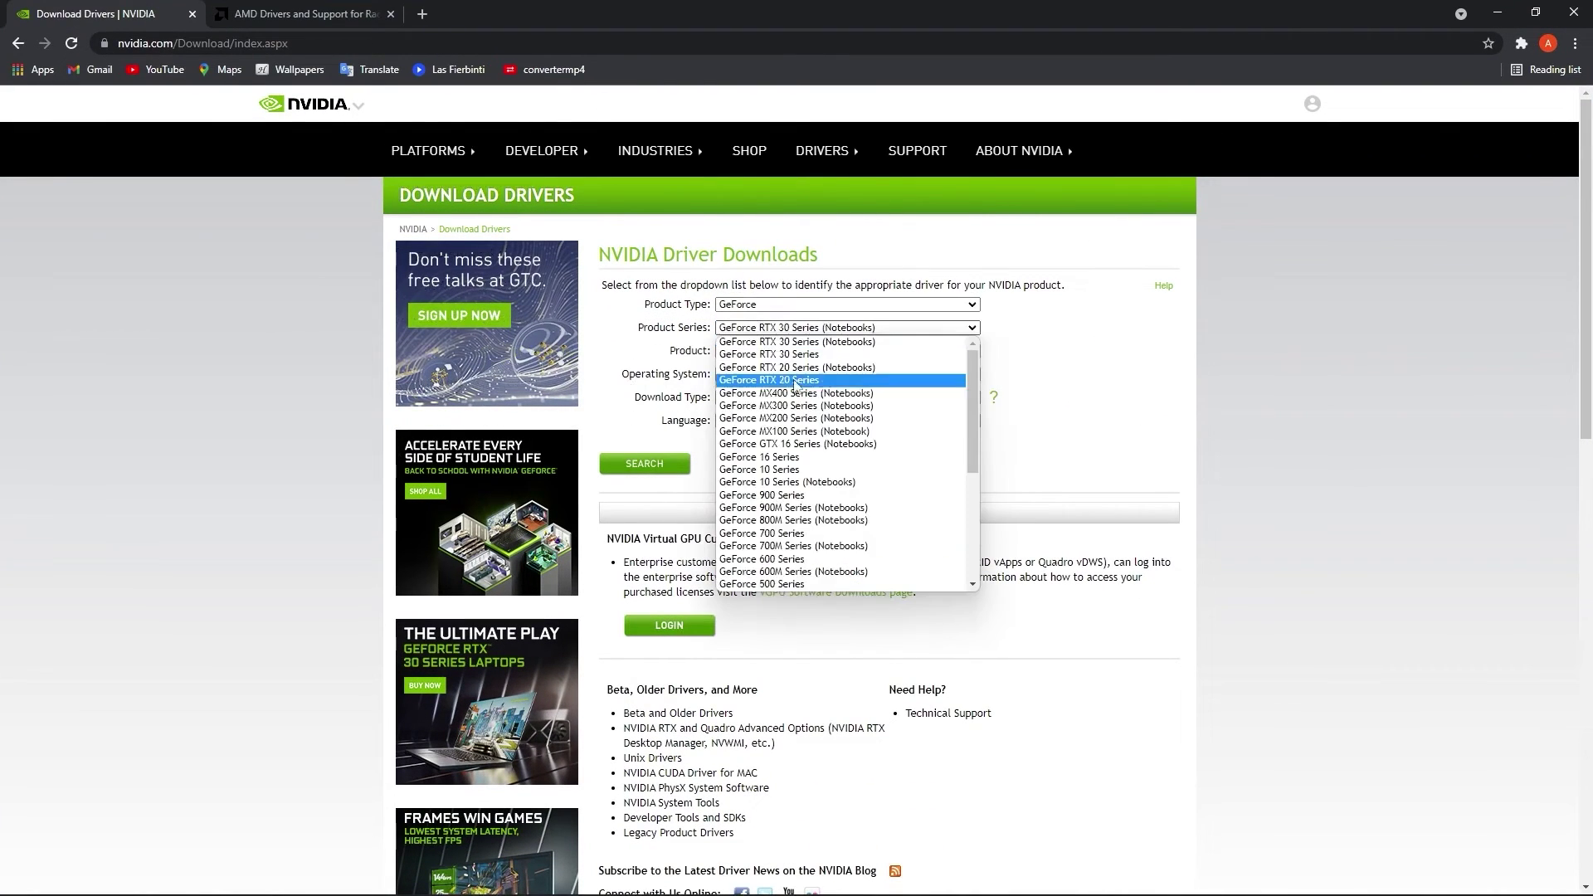
pyautogui.click(785, 488)
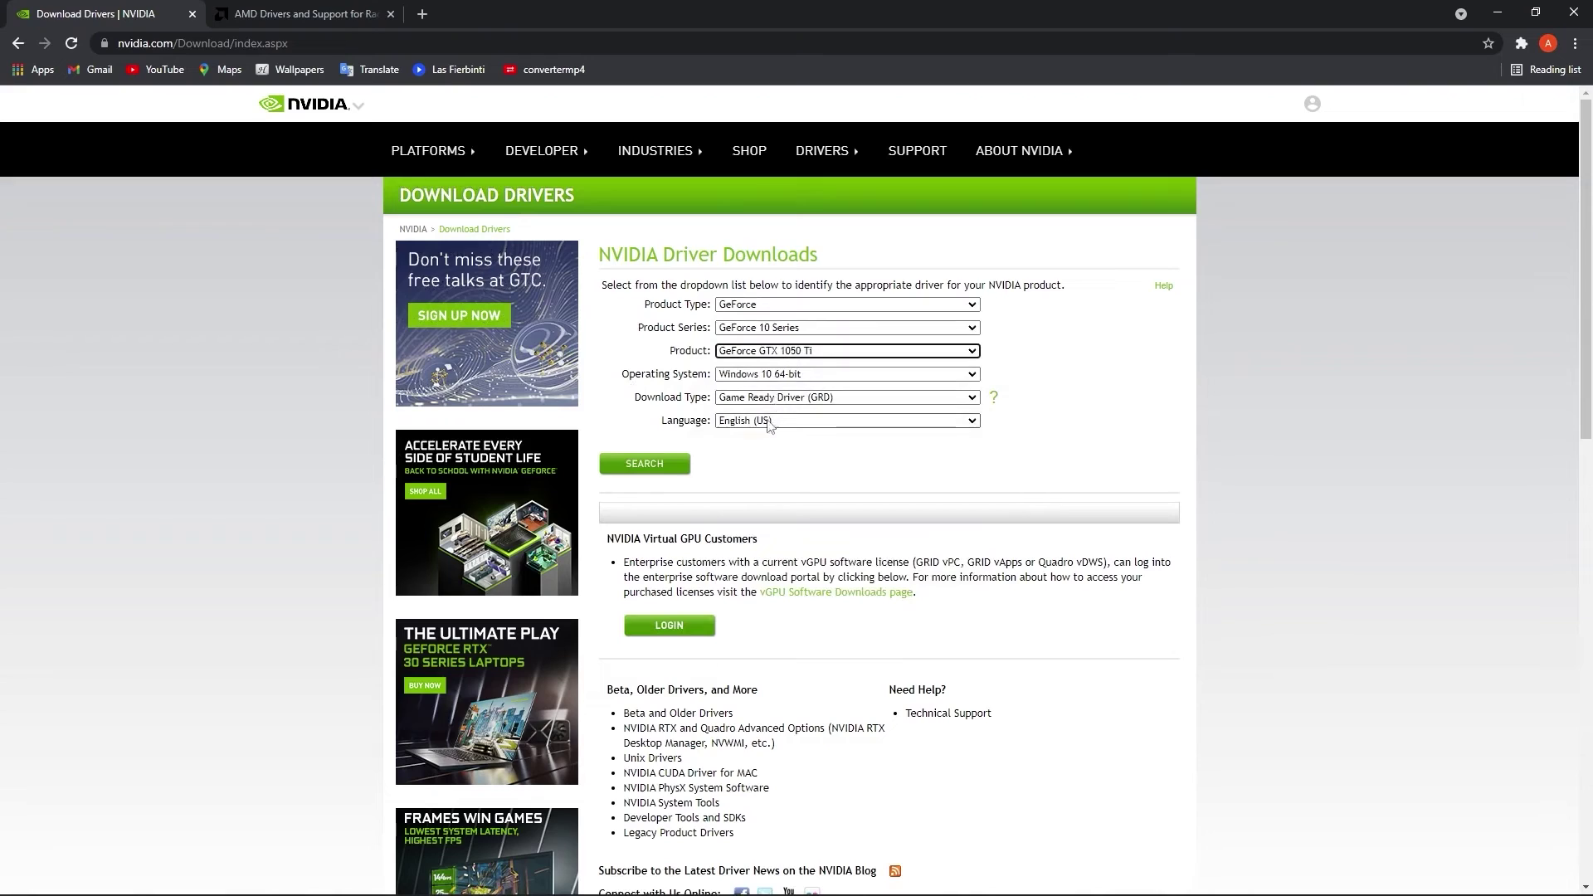
pyautogui.click(649, 478)
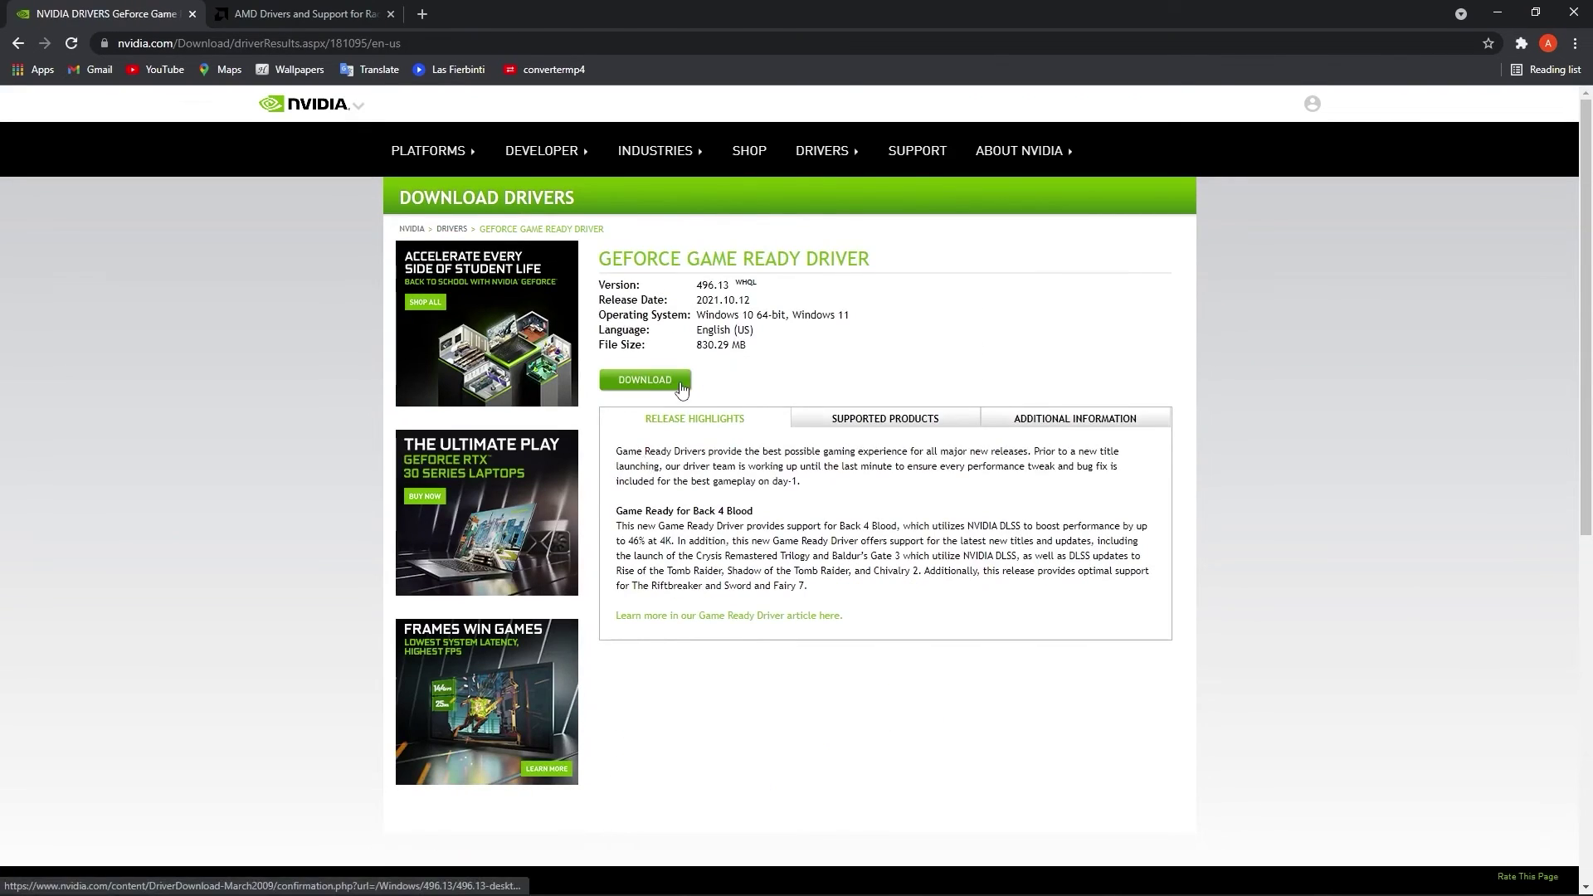
pyautogui.click(650, 382)
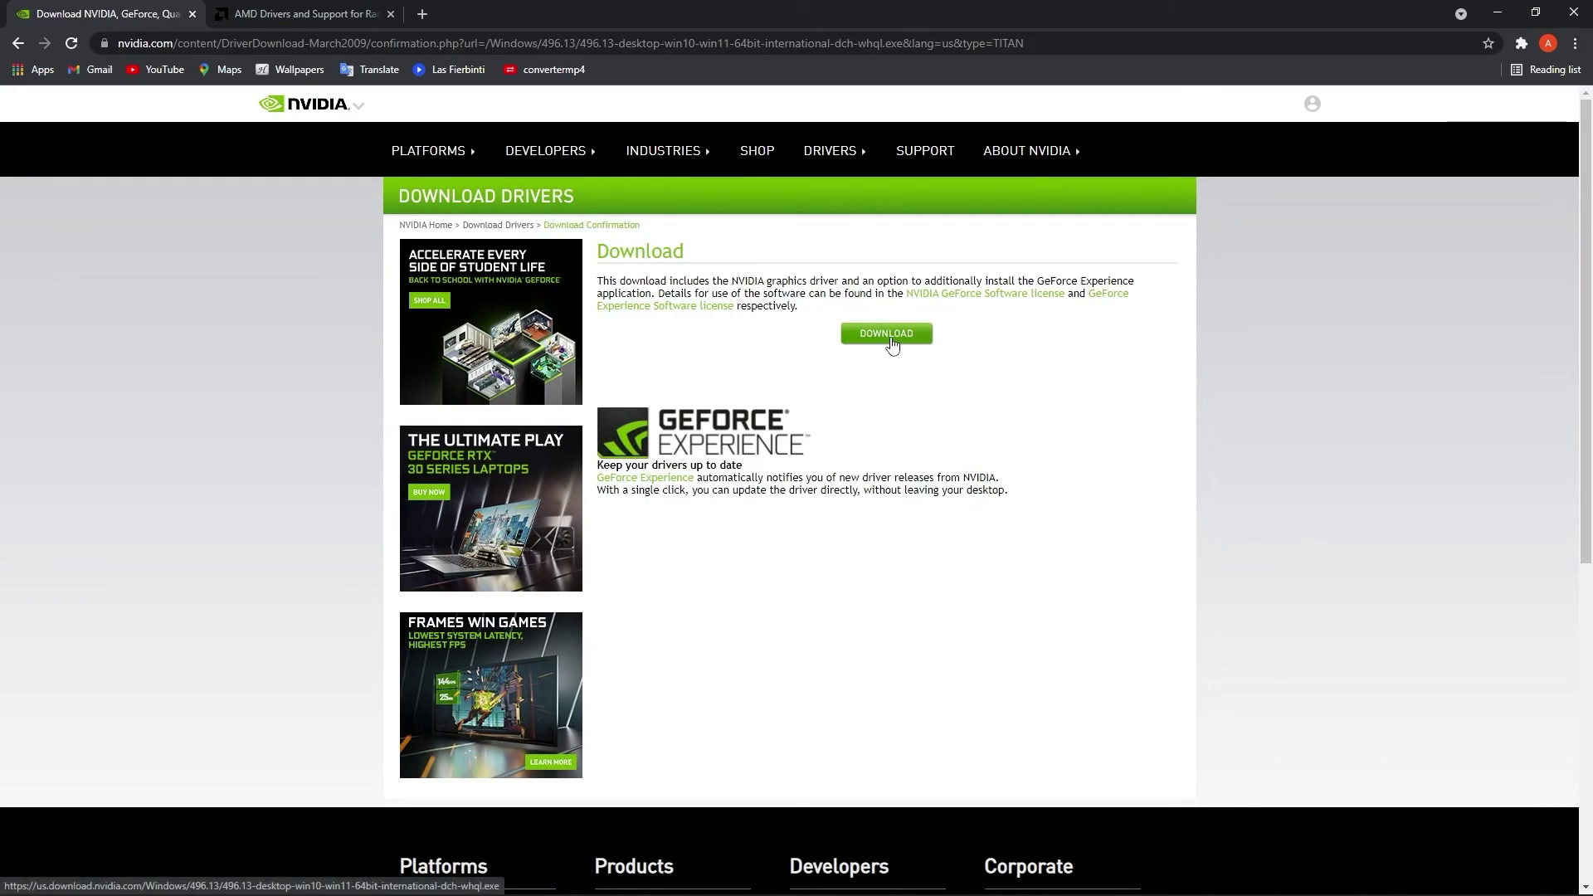
# - On the AMD page, select Radeon 5300 Series, RX 5300 Series, then RX 5300
pyautogui.hotkey('ctrl', 'Tab')
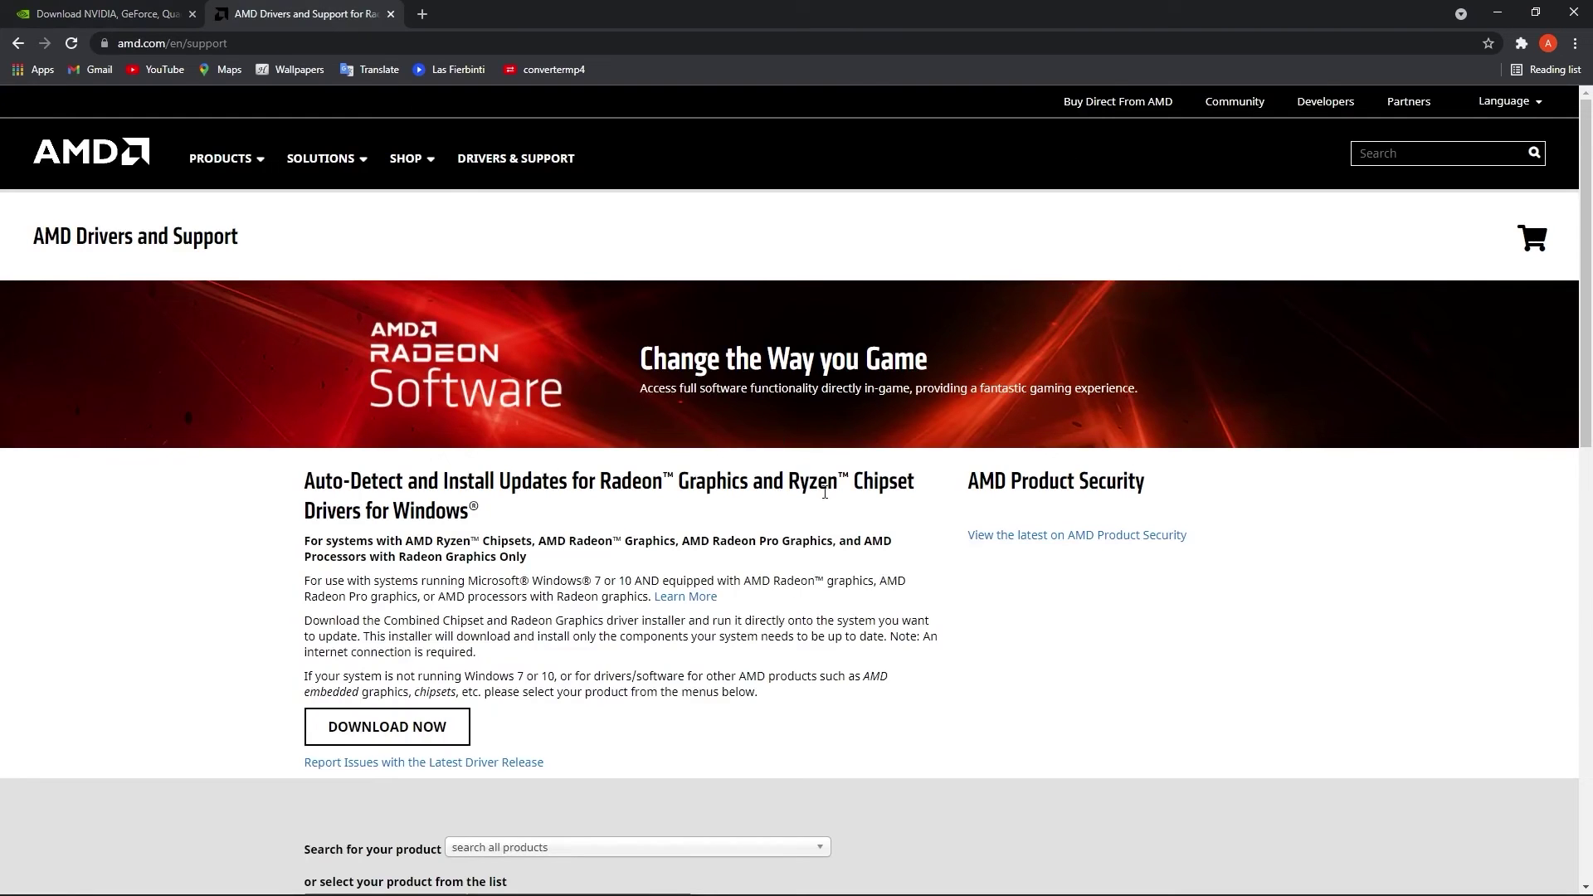
pyautogui.scroll(-4, 825, 494)
pyautogui.scroll(-2, 939, 456)
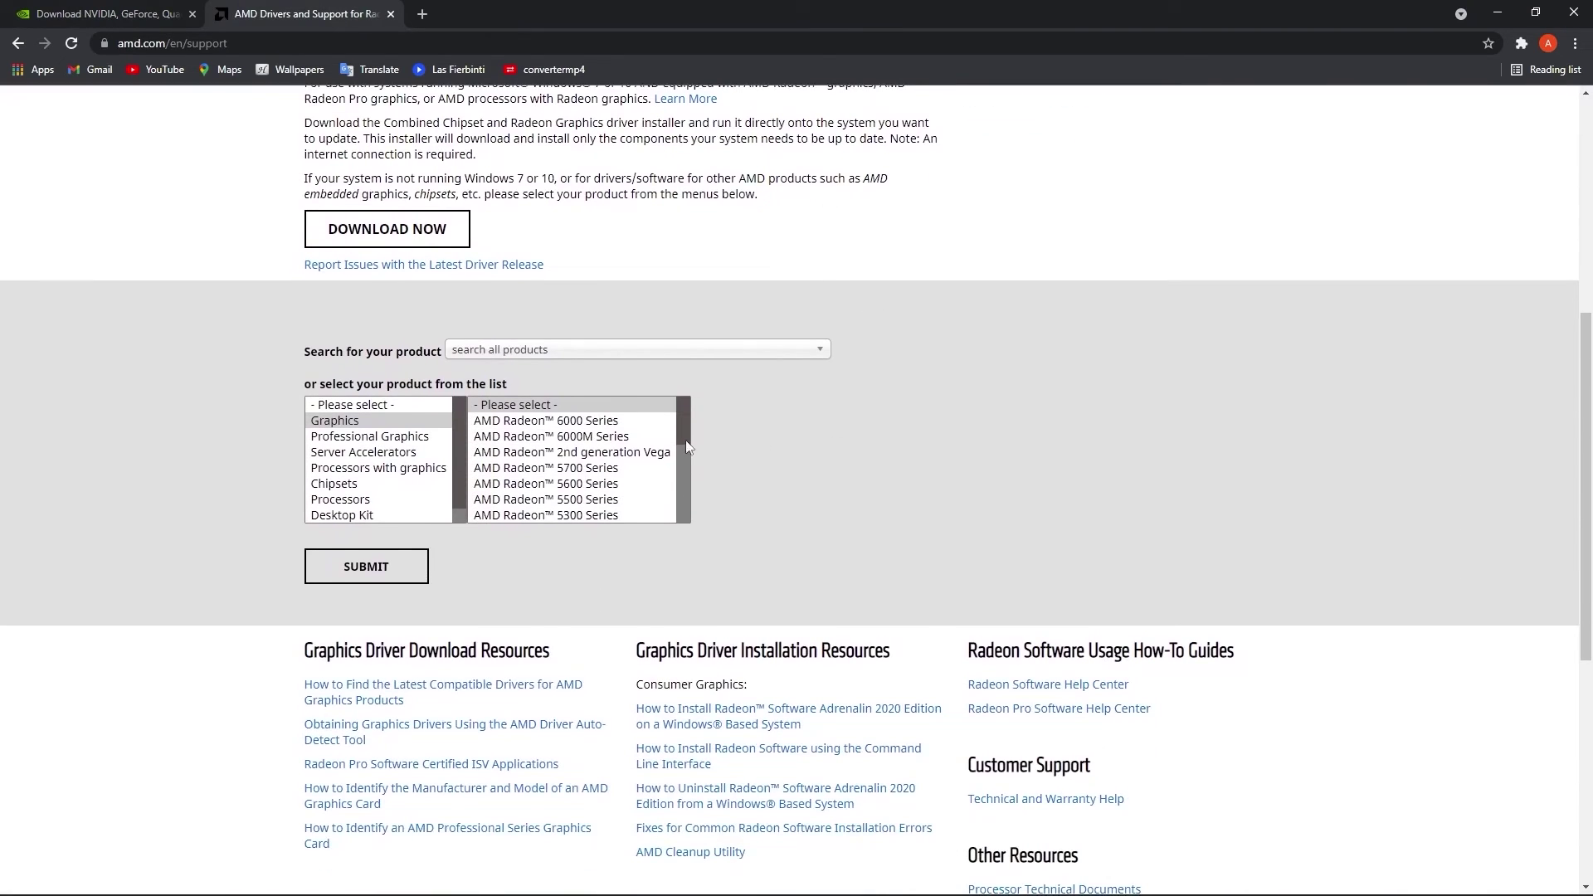
pyautogui.scroll(-1, 564, 456)
pyautogui.click(507, 458)
pyautogui.scroll(-3, 540, 465)
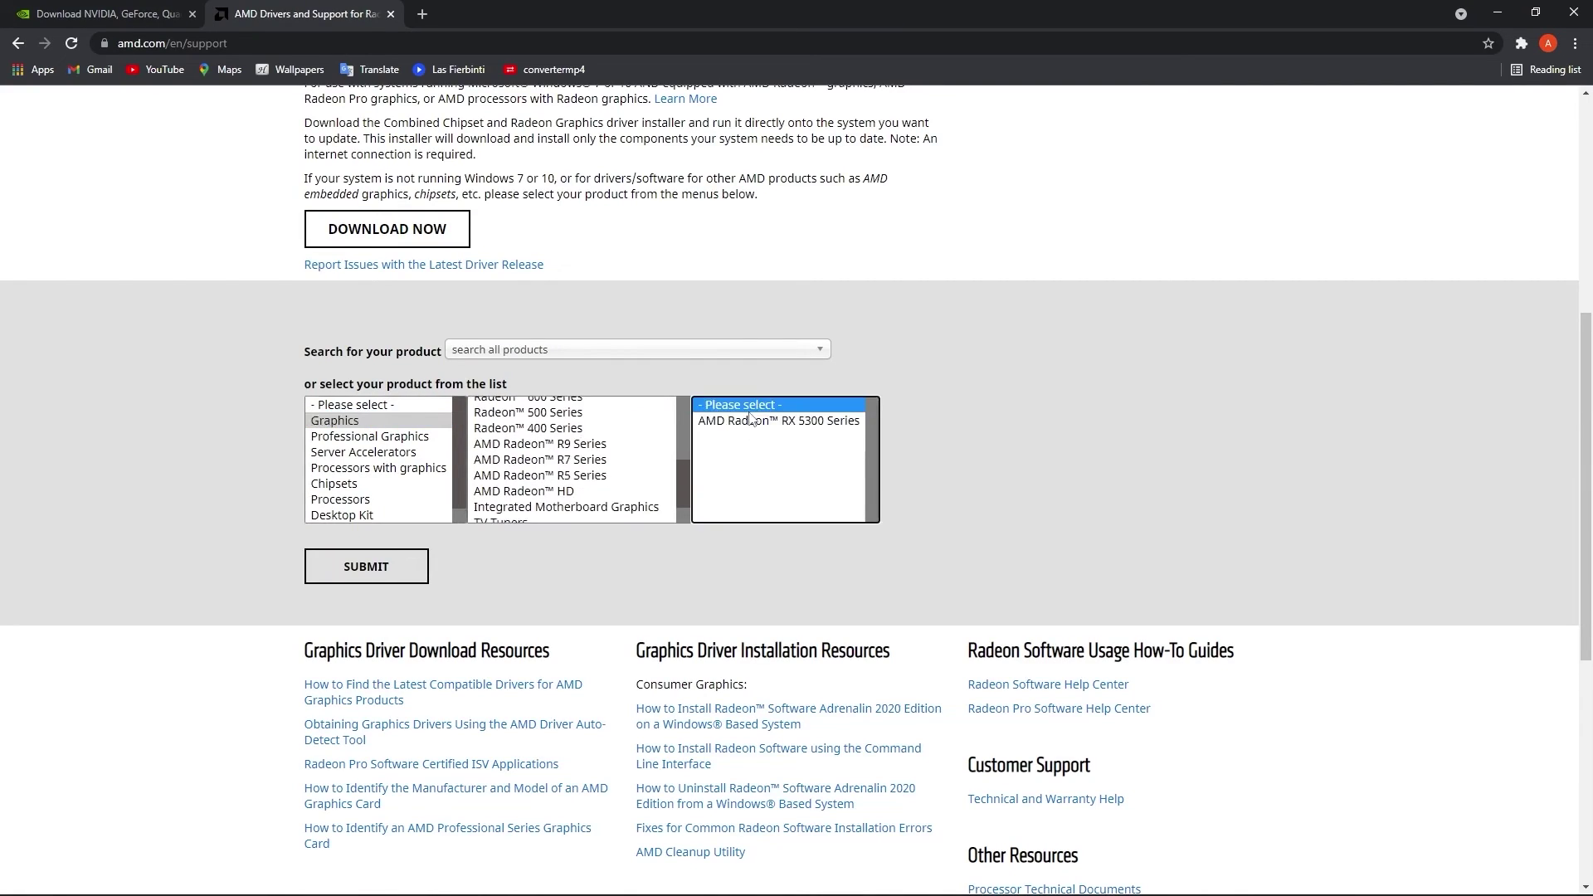
pyautogui.click(778, 420)
pyautogui.click(916, 449)
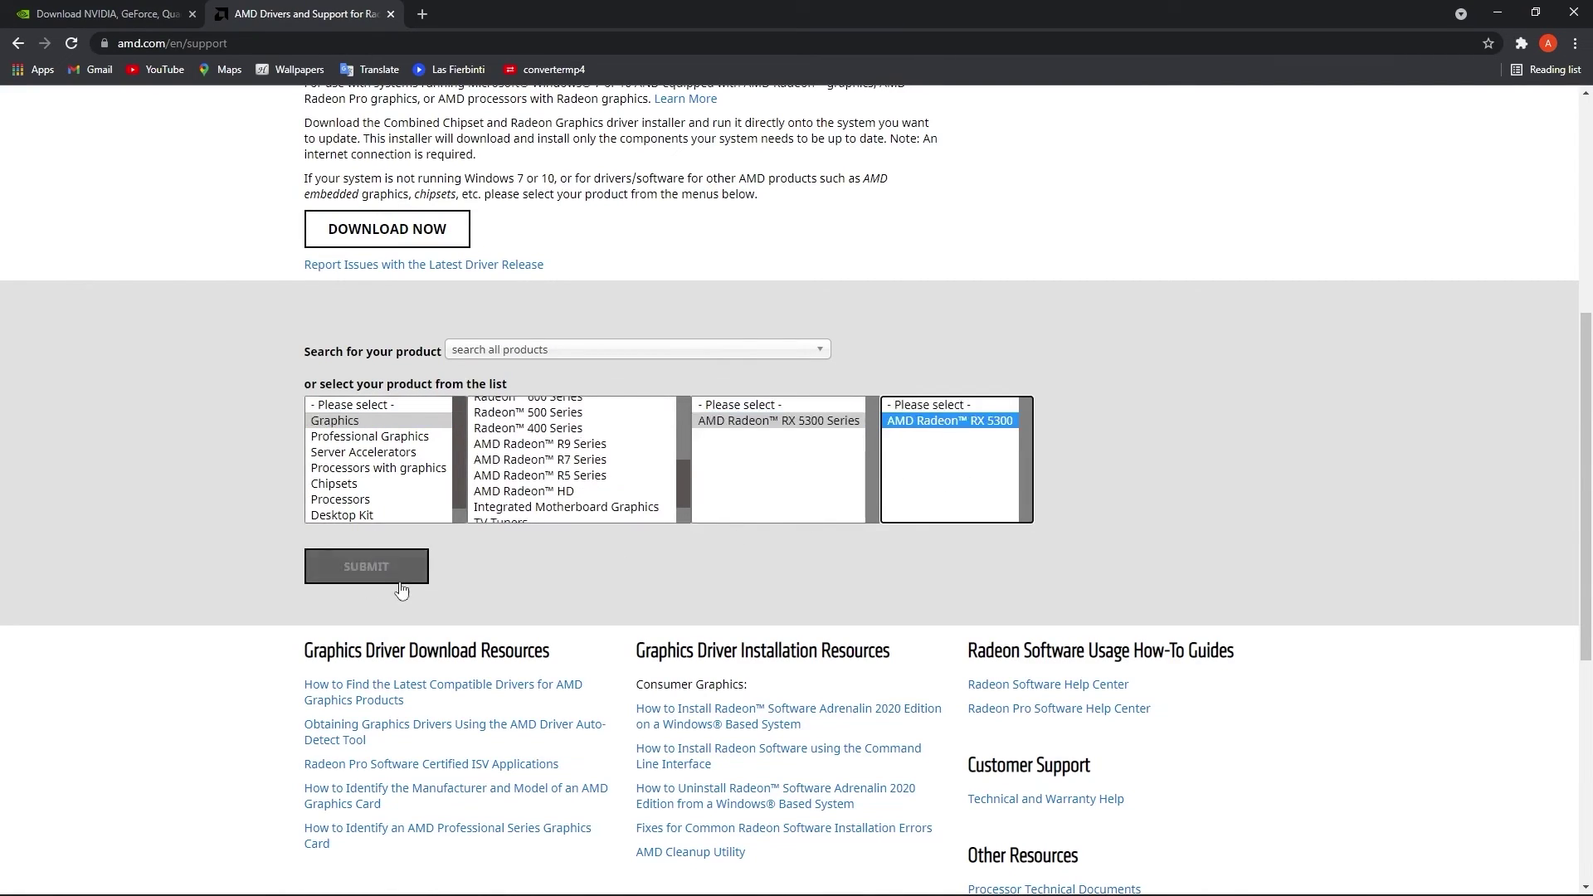